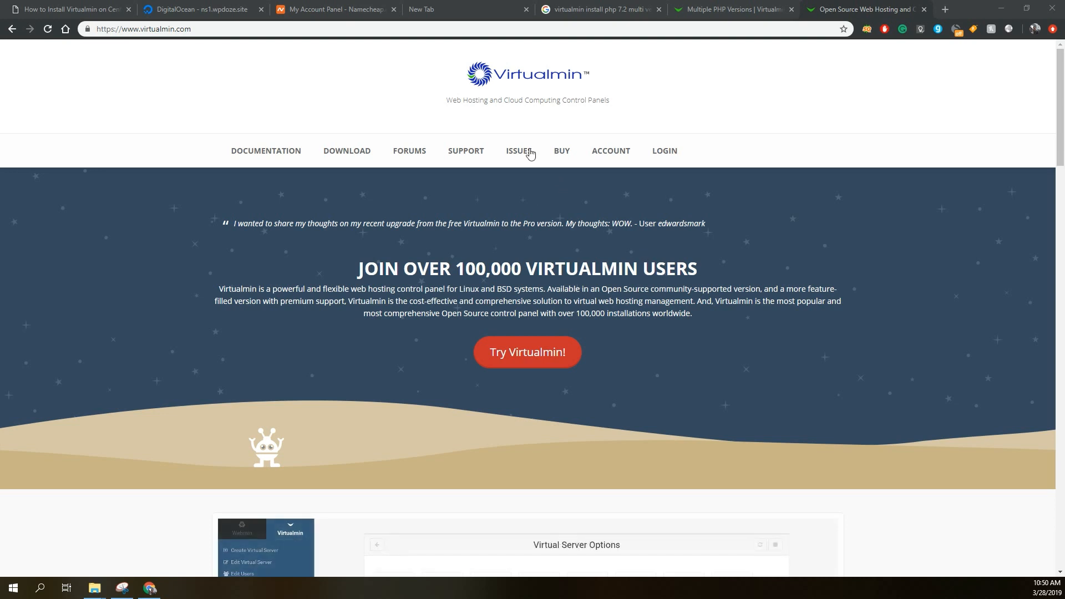
Look over the Virtualmin homepage and the article's commands for installing Virtualmin with NGINX.
{"action": "scroll", "coordinate": [523, 123], "scroll_direction": "down", "scroll_amount": 1}
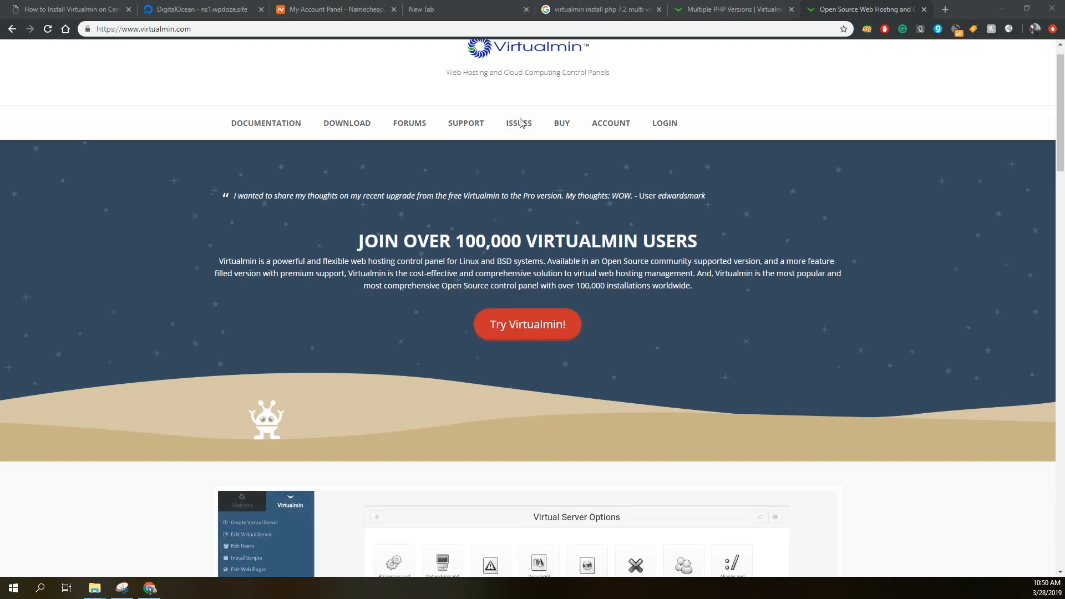
{"action": "scroll", "coordinate": [521, 118], "scroll_direction": "up", "scroll_amount": 1}
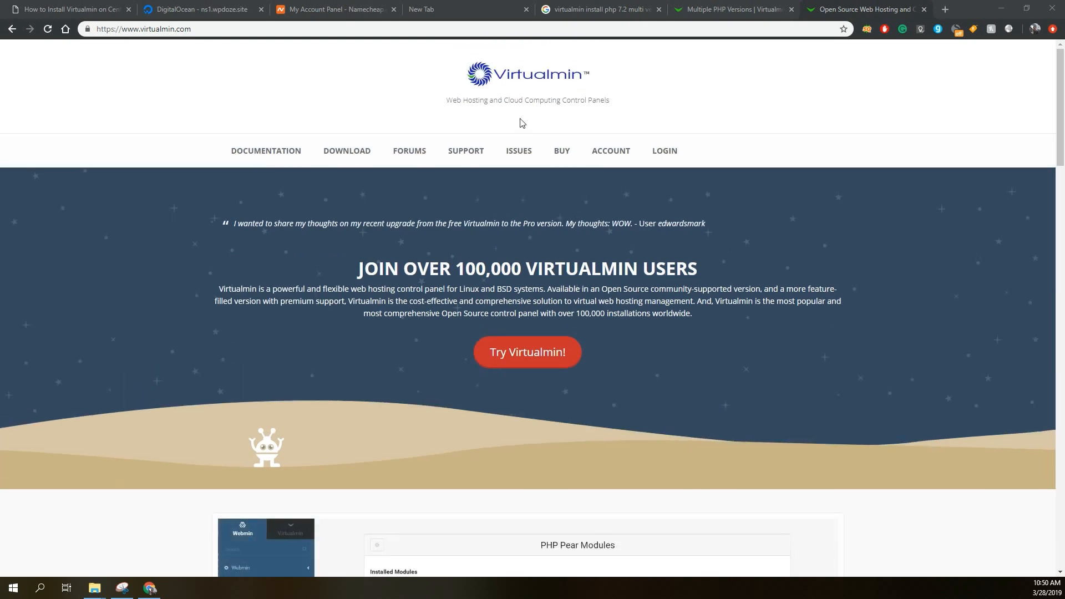
{"action": "scroll", "coordinate": [521, 123], "scroll_direction": "down", "scroll_amount": 2}
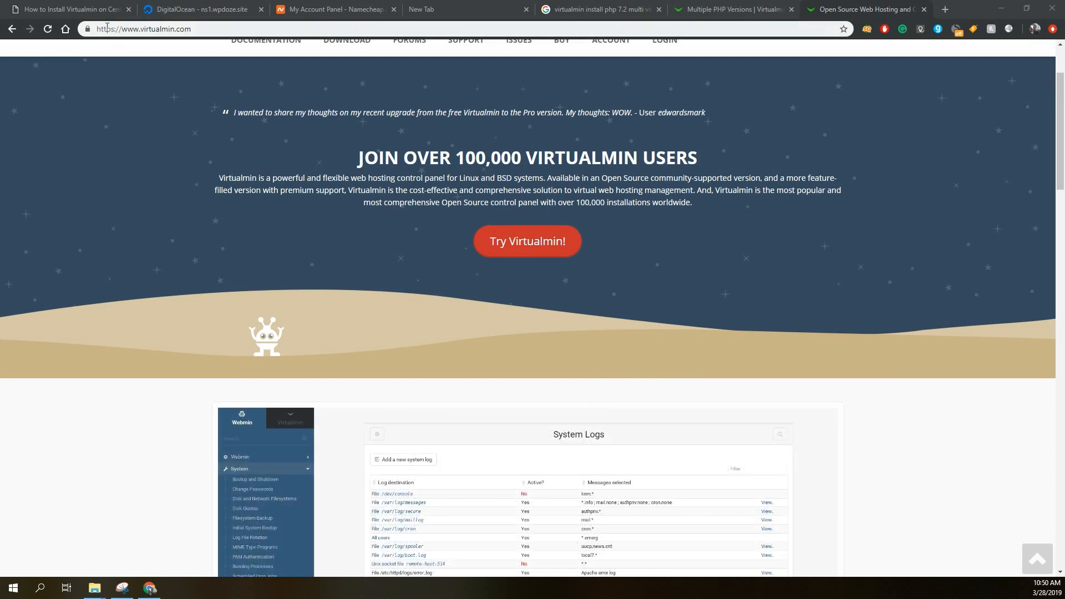
{"action": "left_click", "coordinate": [95, 12]}
{"action": "scroll", "coordinate": [444, 205], "scroll_direction": "down", "scroll_amount": 10}
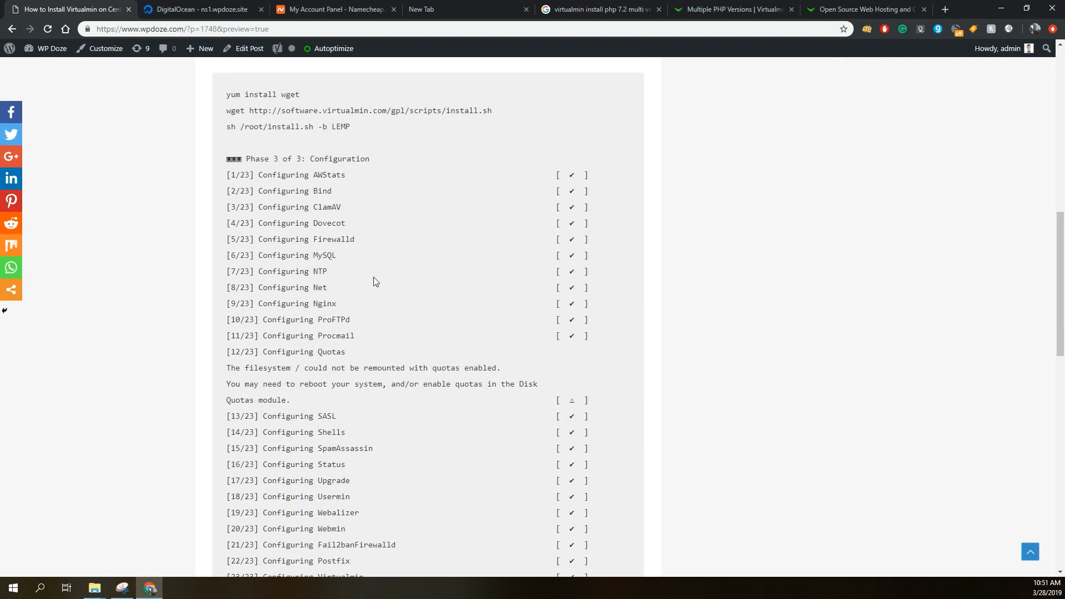
{"action": "scroll", "coordinate": [374, 280], "scroll_direction": "down", "scroll_amount": 2}
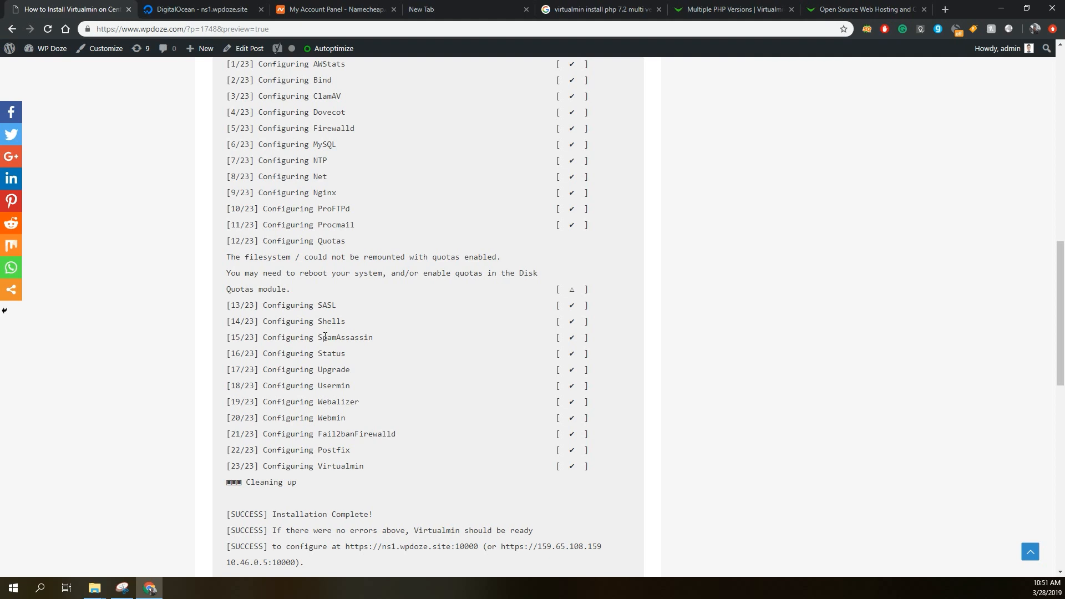
{"action": "scroll", "coordinate": [325, 336], "scroll_direction": "up", "scroll_amount": 3}
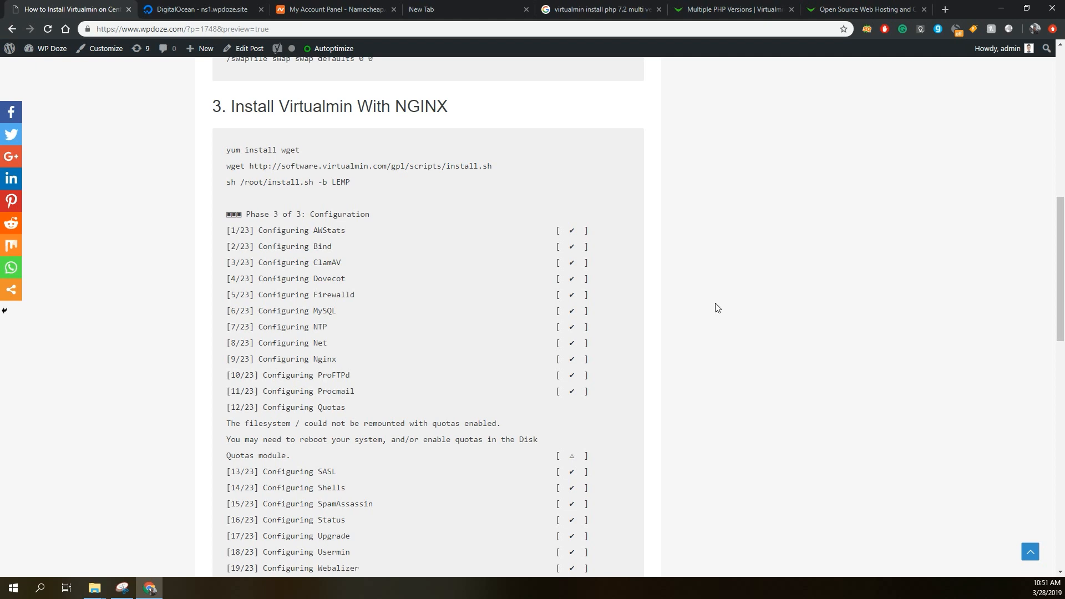
{"action": "scroll", "coordinate": [716, 309], "scroll_direction": "up", "scroll_amount": 2}
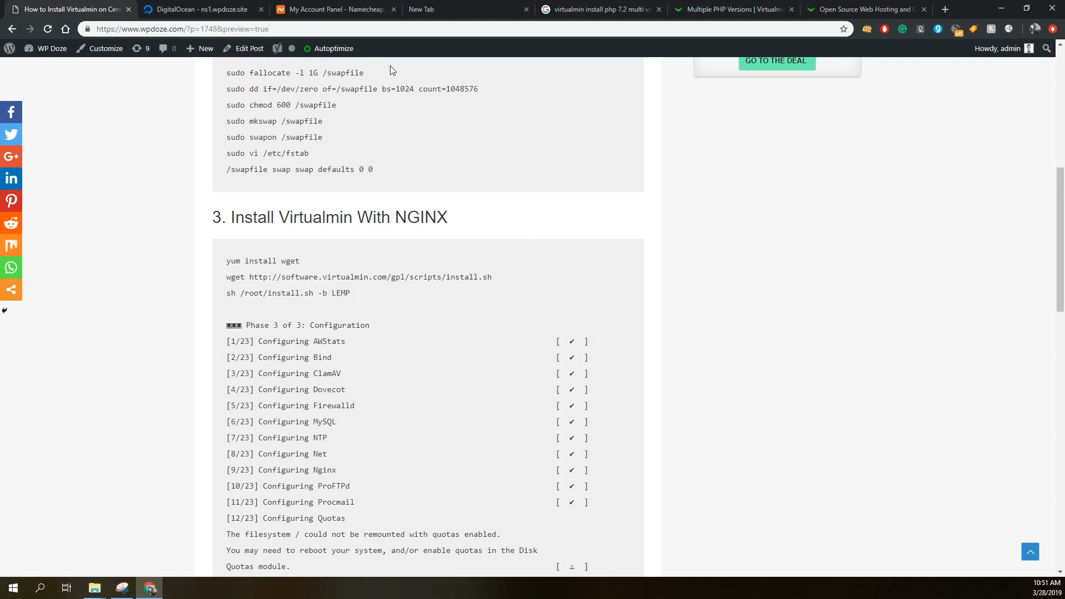
Switch to the Namecheap account dashboard and locate the wpdoze.site domain among the recently active ones.
{"action": "left_click", "coordinate": [348, 10]}
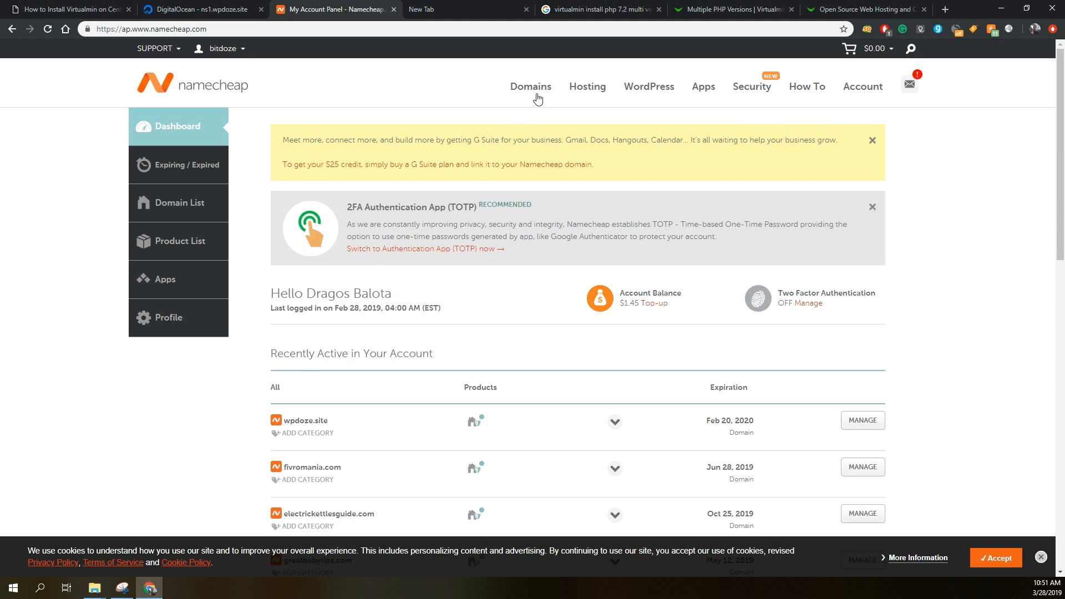
{"action": "mouse_move", "coordinate": [540, 97]}
{"action": "left_click_drag", "start_coordinate": [284, 426], "coordinate": [331, 429]}
Switch to DigitalOcean and open the form for creating a new Droplet.
{"action": "left_click", "coordinate": [213, 11]}
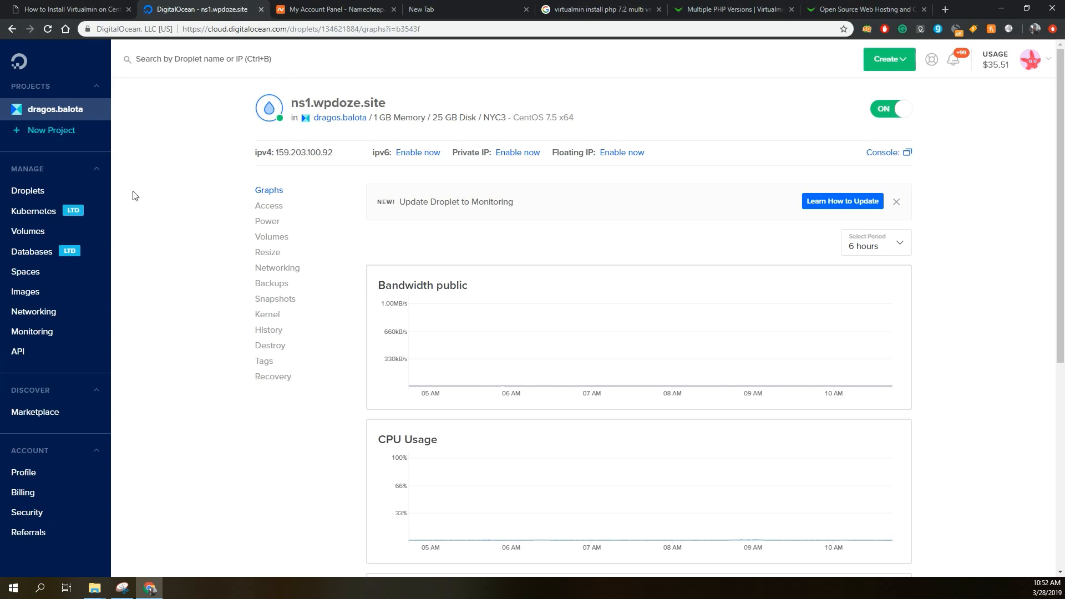
{"action": "left_click", "coordinate": [25, 191]}
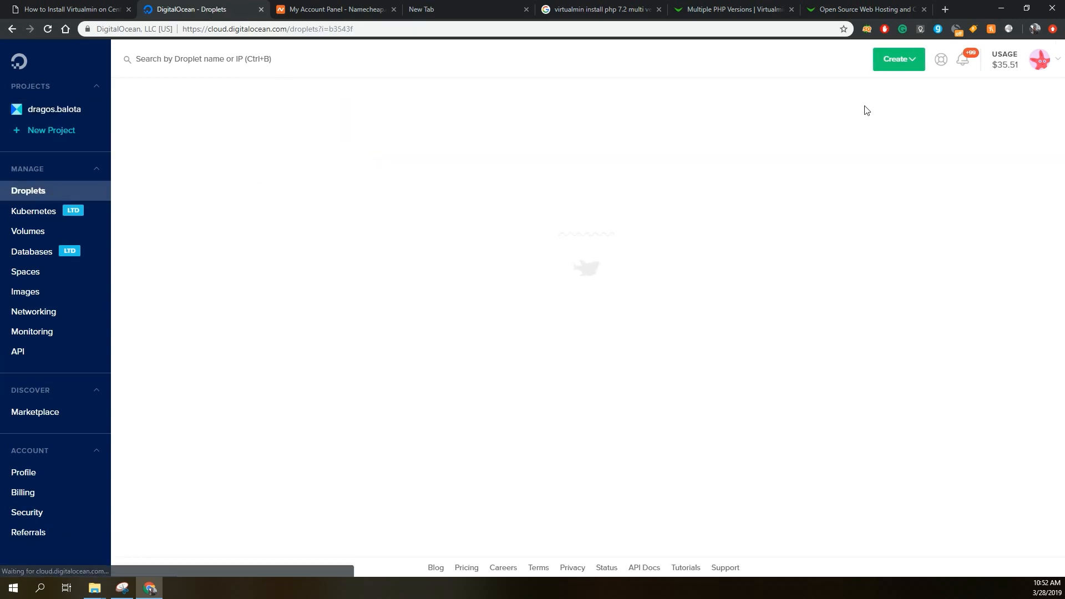
{"action": "left_click", "coordinate": [916, 62]}
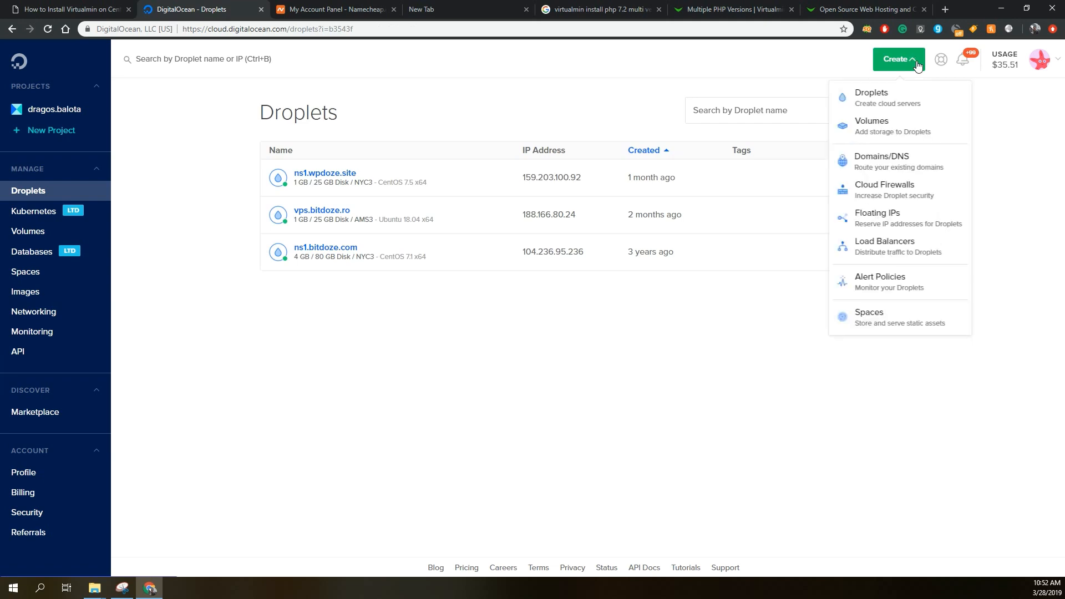
{"action": "left_click", "coordinate": [892, 95]}
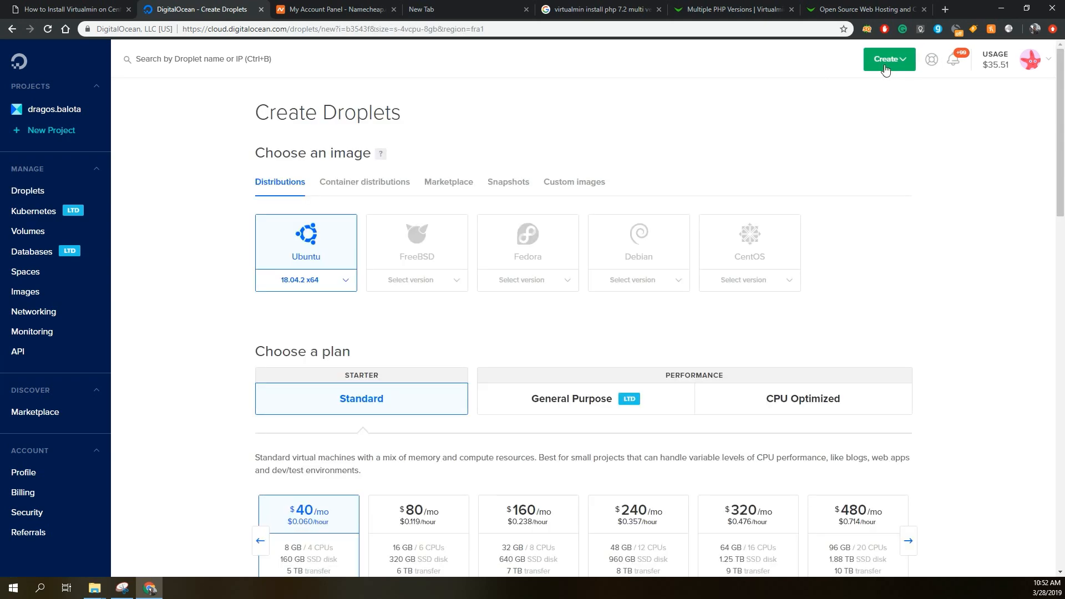
Choose the CentOS 7.6 x64 distribution as the Droplet's image.
{"action": "left_click", "coordinate": [744, 250]}
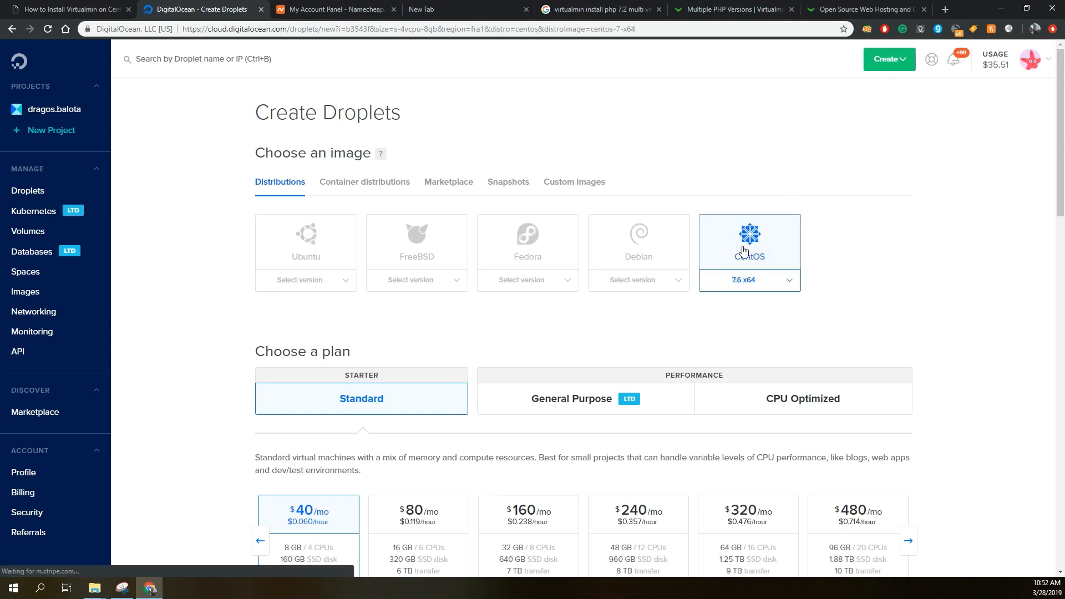
{"action": "left_click", "coordinate": [777, 280]}
{"action": "left_click", "coordinate": [778, 281]}
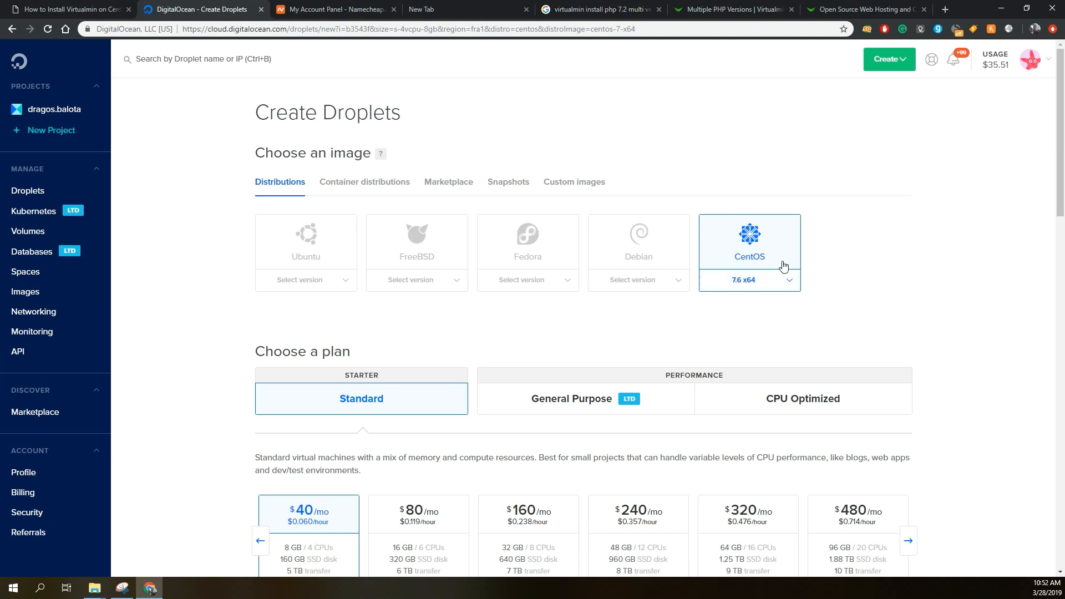
Select the Standard $5/mo plan with 1 GB memory, 1 CPU and a 25 GB SSD disk for the Droplet.
{"action": "scroll", "coordinate": [784, 264], "scroll_direction": "down", "scroll_amount": 1}
{"action": "scroll", "coordinate": [784, 264], "scroll_direction": "down", "scroll_amount": 1}
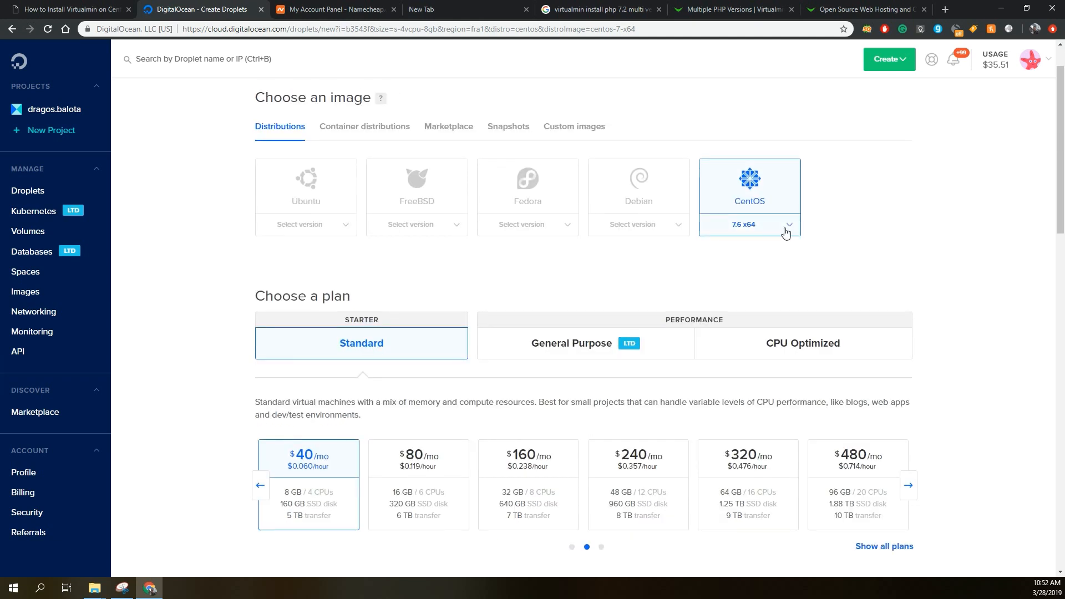
{"action": "scroll", "coordinate": [784, 231], "scroll_direction": "down", "scroll_amount": 1}
{"action": "scroll", "coordinate": [785, 232], "scroll_direction": "down", "scroll_amount": 1}
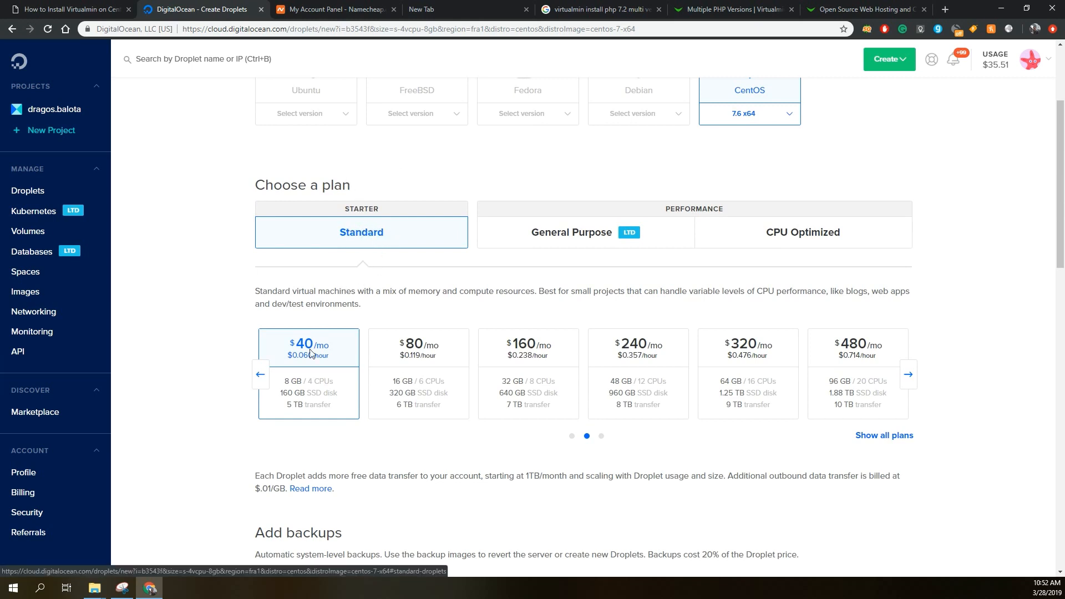
{"action": "left_click", "coordinate": [261, 375]}
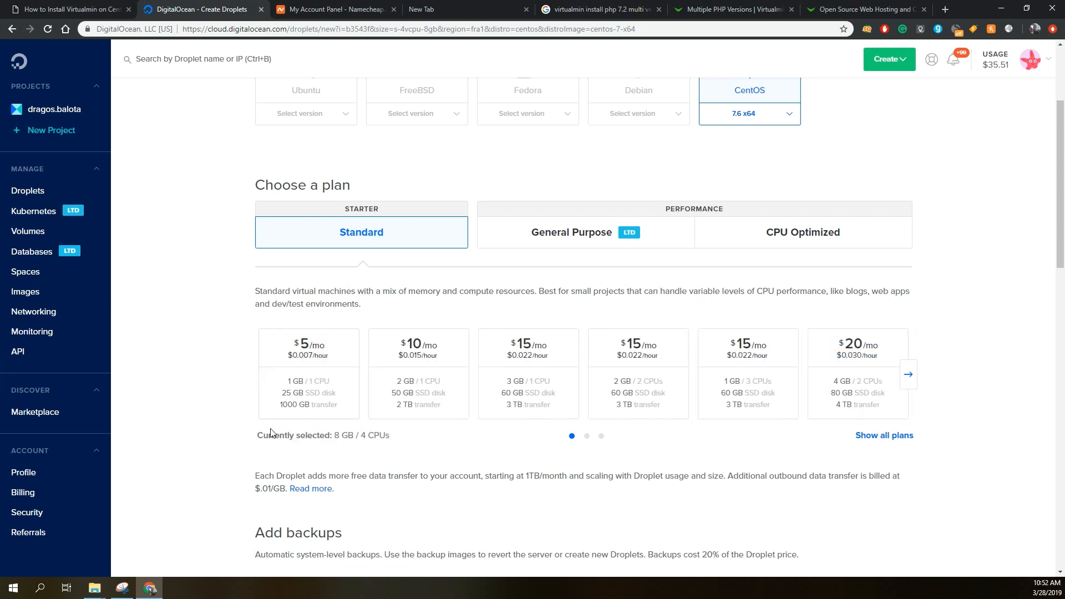
{"action": "left_click", "coordinate": [542, 239]}
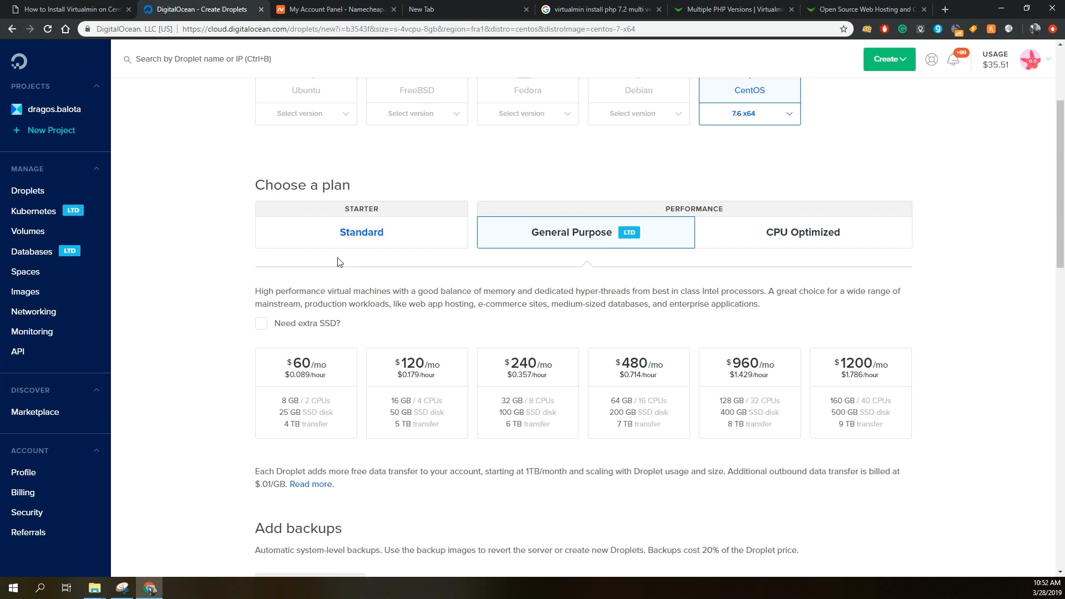
{"action": "left_click", "coordinate": [328, 242]}
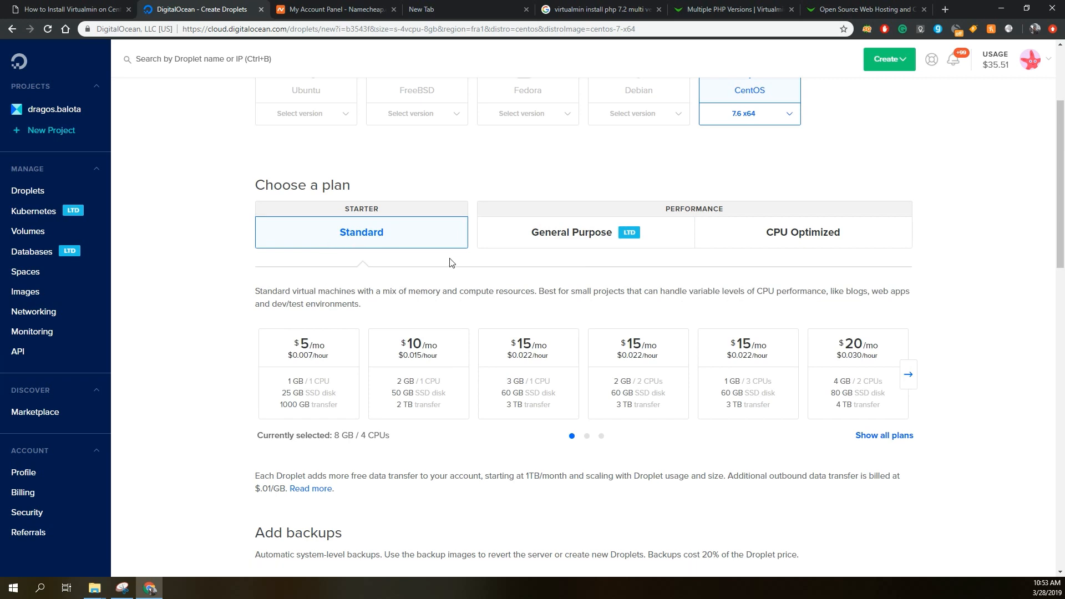
{"action": "left_click", "coordinate": [332, 361]}
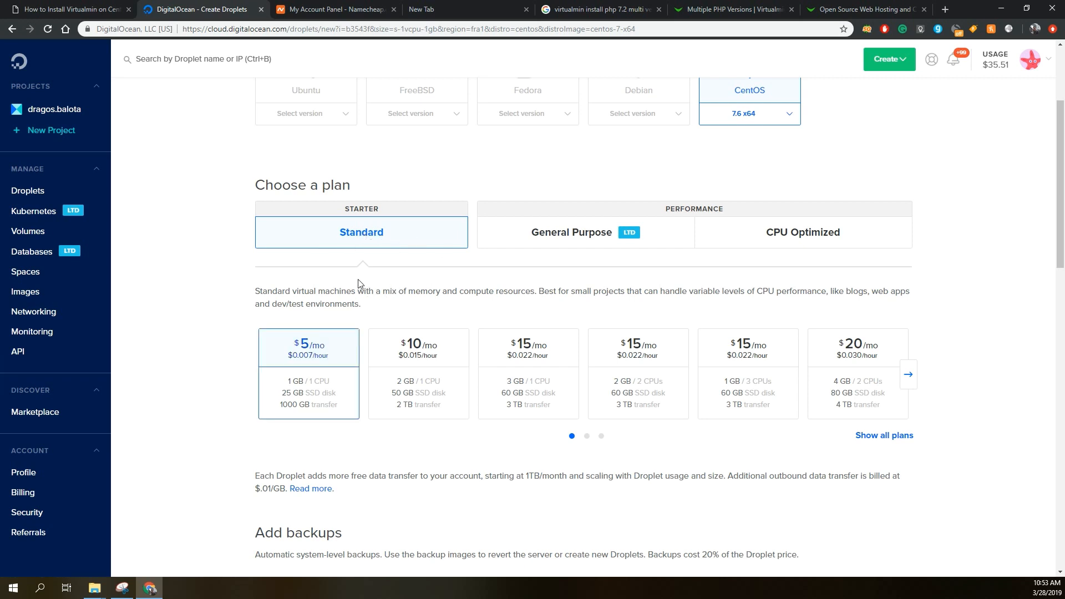
Examine the Droplet's backup, block storage, datacenter region, additional option and SSH key settings.
{"action": "scroll", "coordinate": [344, 275], "scroll_direction": "down", "scroll_amount": 1}
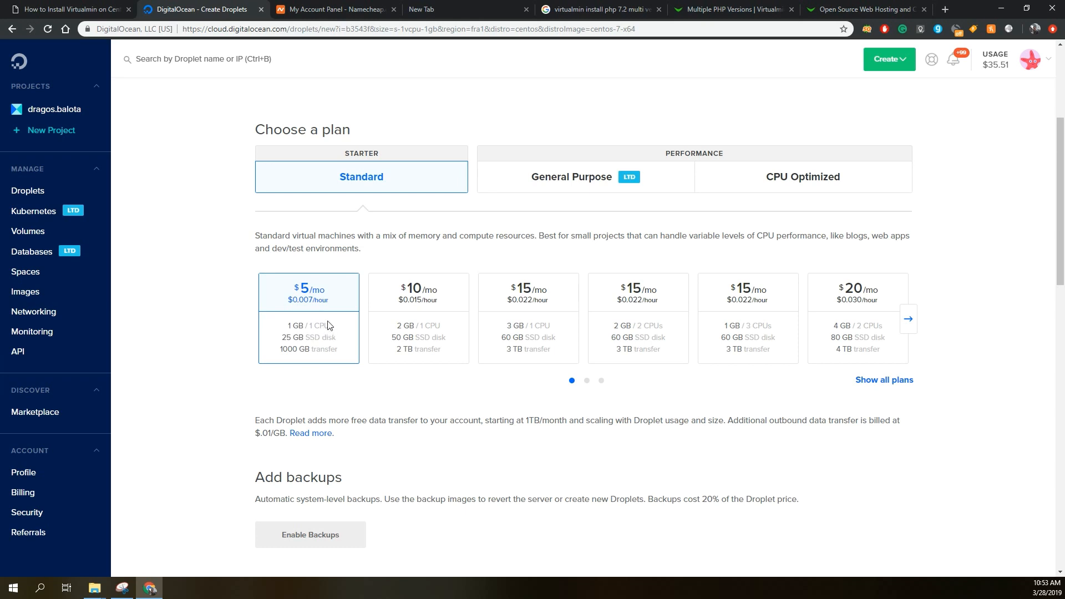
{"action": "scroll", "coordinate": [289, 319], "scroll_direction": "down", "scroll_amount": 1}
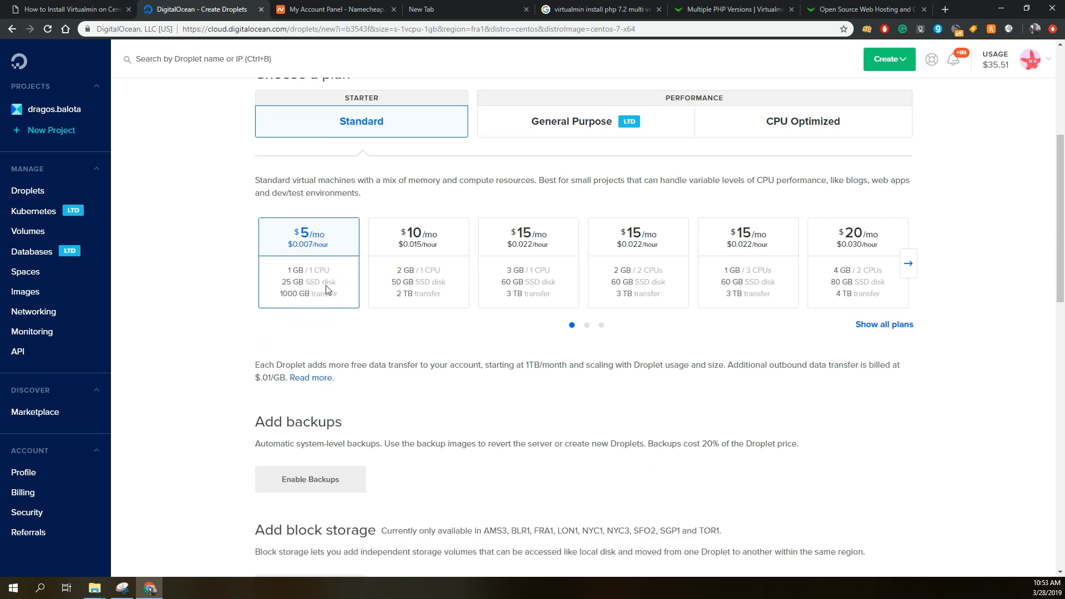
{"action": "scroll", "coordinate": [327, 289], "scroll_direction": "down", "scroll_amount": 2}
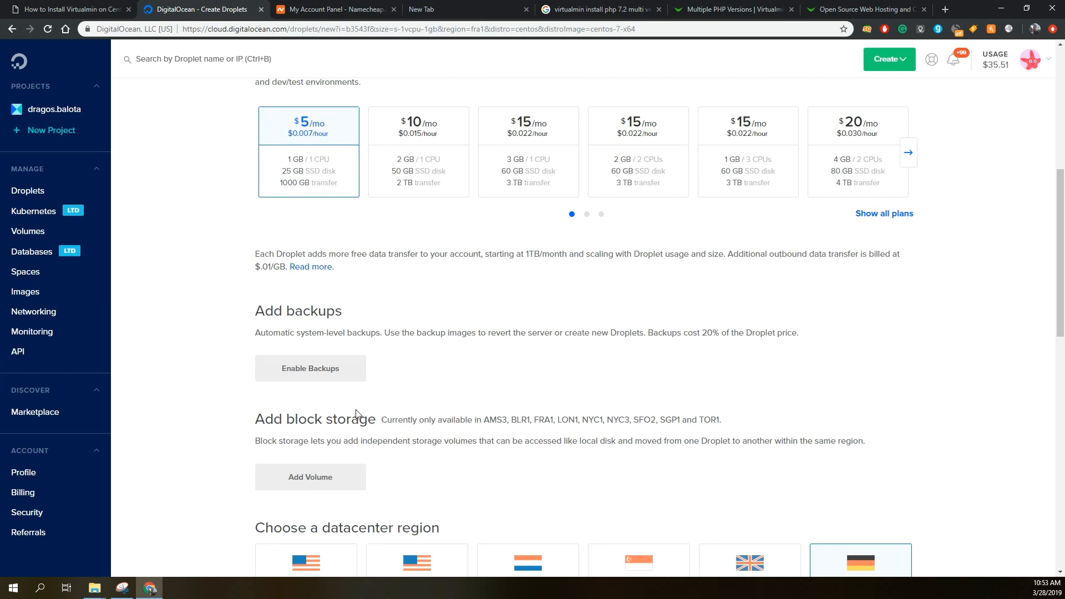
{"action": "scroll", "coordinate": [347, 312], "scroll_direction": "down", "scroll_amount": 3}
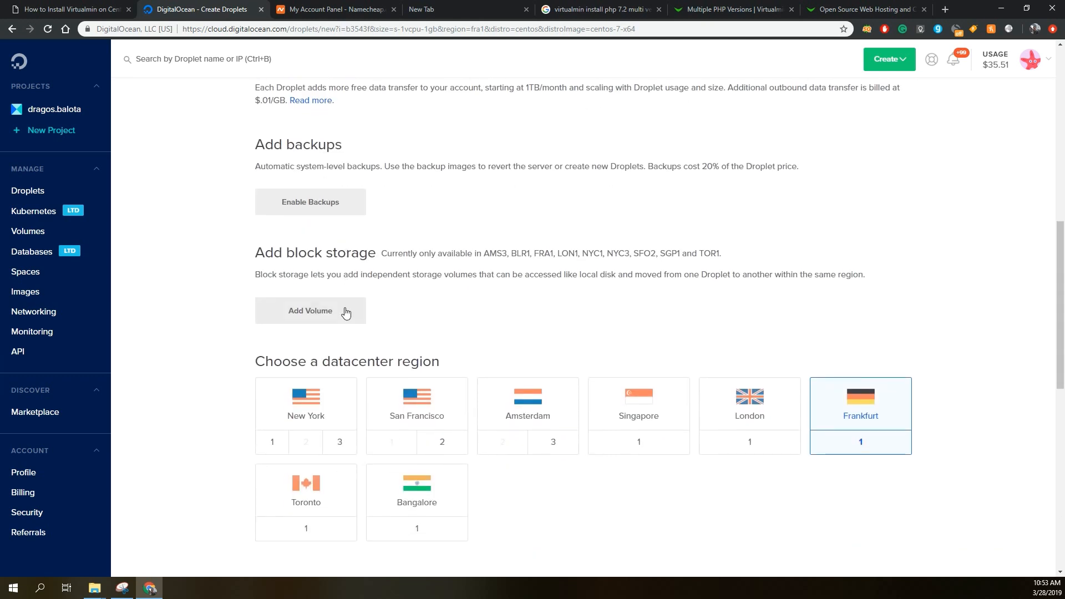
{"action": "scroll", "coordinate": [346, 313], "scroll_direction": "down", "scroll_amount": 1}
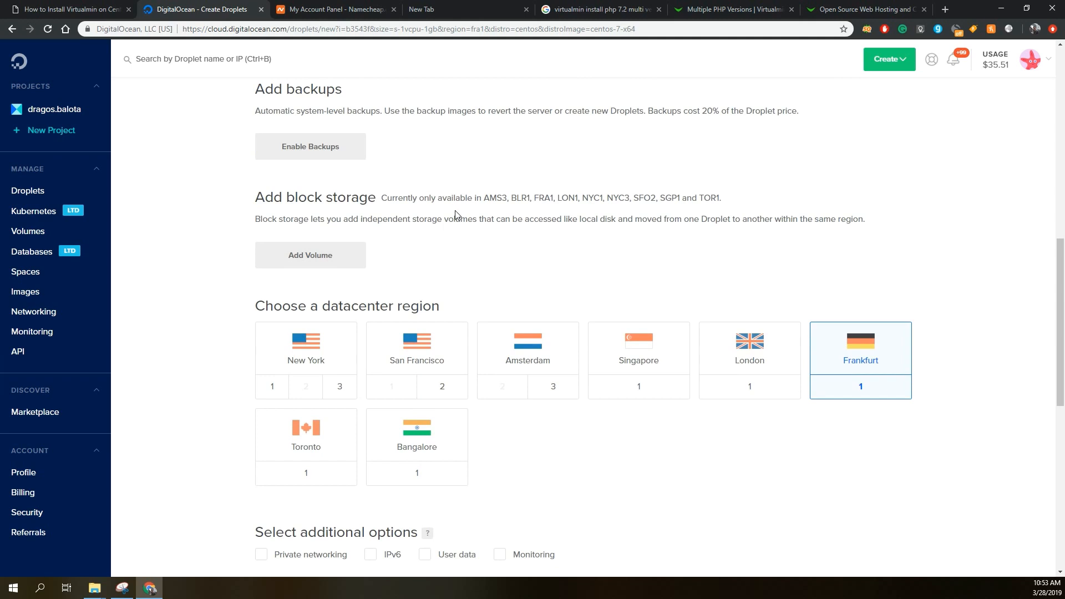
{"action": "scroll", "coordinate": [399, 238], "scroll_direction": "down", "scroll_amount": 1}
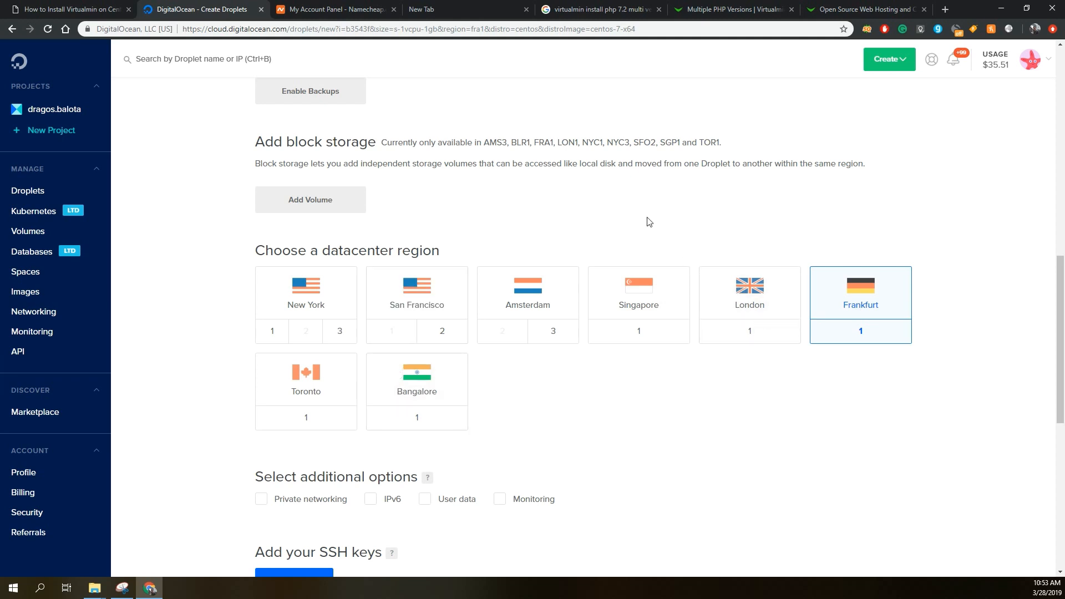
{"action": "scroll", "coordinate": [634, 215], "scroll_direction": "down", "scroll_amount": 1}
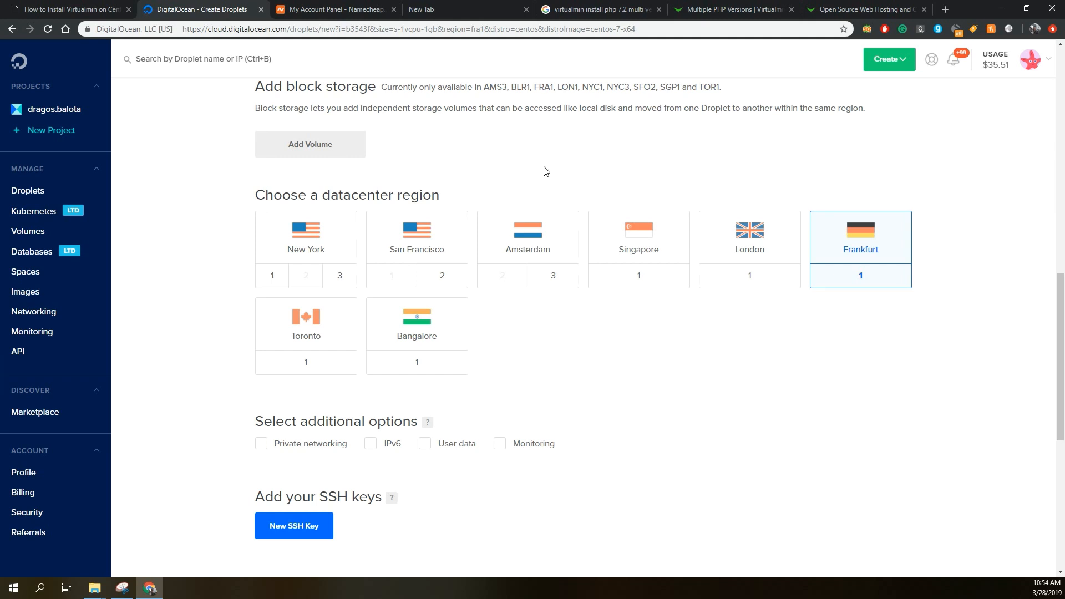
{"action": "scroll", "coordinate": [592, 172], "scroll_direction": "down", "scroll_amount": 5}
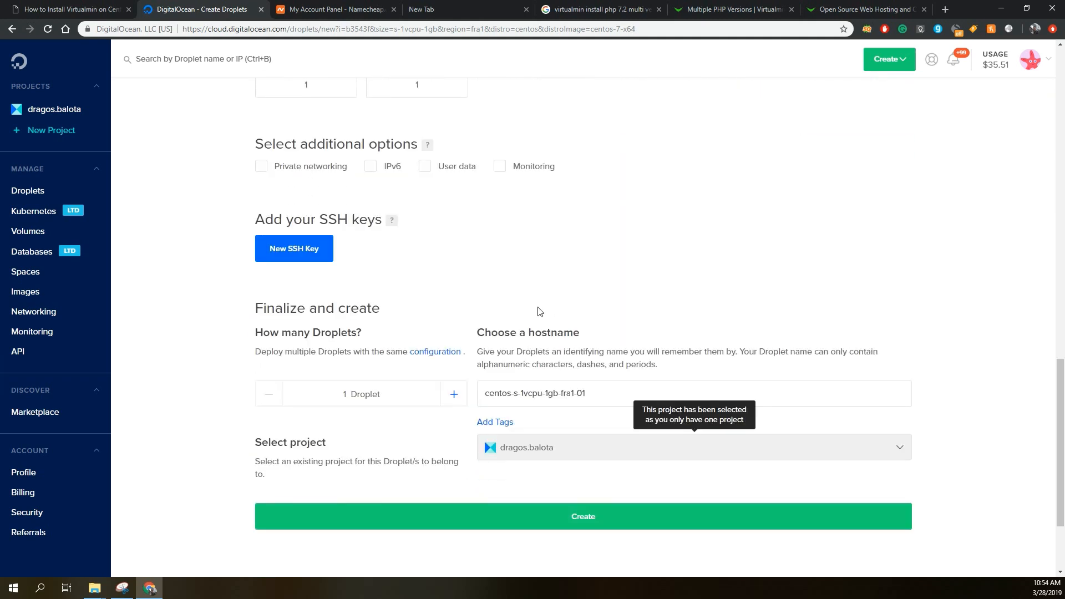
Set the Droplet's hostname to ns1.wpdoze.site.
{"action": "triple_click", "coordinate": [541, 389]}
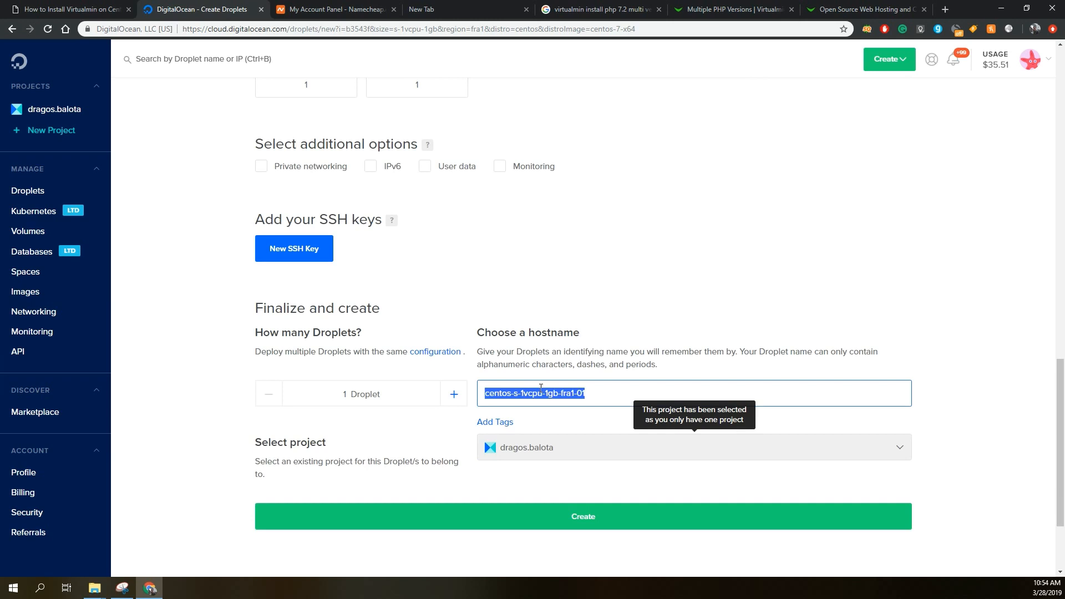
{"action": "type", "text": "ns1."}
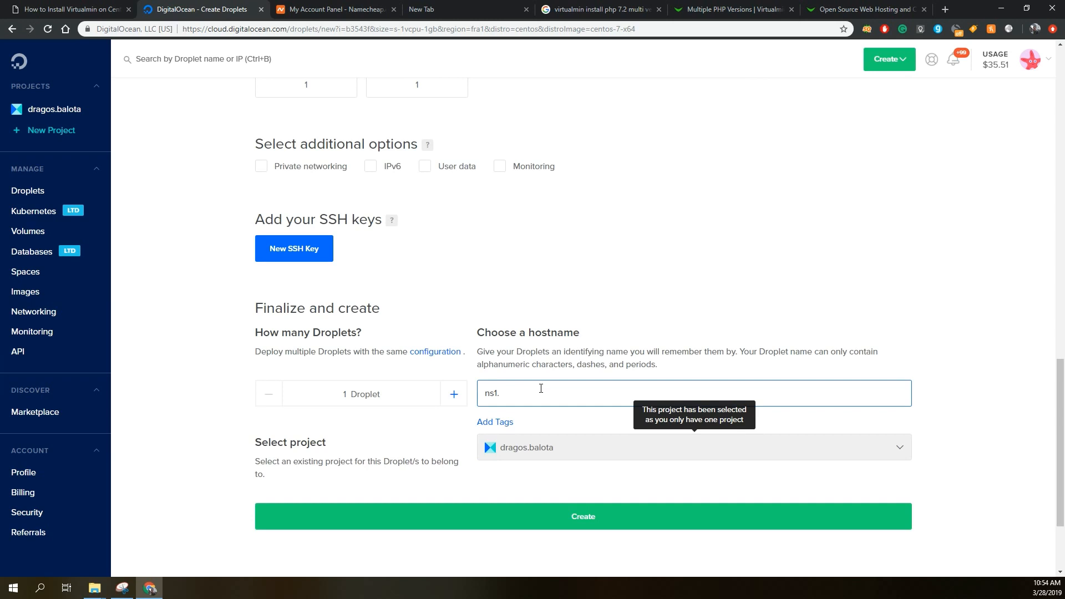
{"action": "type", "text": "wpdox.site"}
{"action": "left_click_drag", "start_coordinate": [521, 393], "coordinate": [525, 392]}
{"action": "type", "text": "ze"}
{"action": "left_click_drag", "start_coordinate": [498, 394], "coordinate": [482, 395]}
{"action": "left_click", "coordinate": [483, 395]}
Review the Droplet's configuration from the hostname back up to the region, plan and image choices.
{"action": "scroll", "coordinate": [516, 433], "scroll_direction": "down", "scroll_amount": 1}
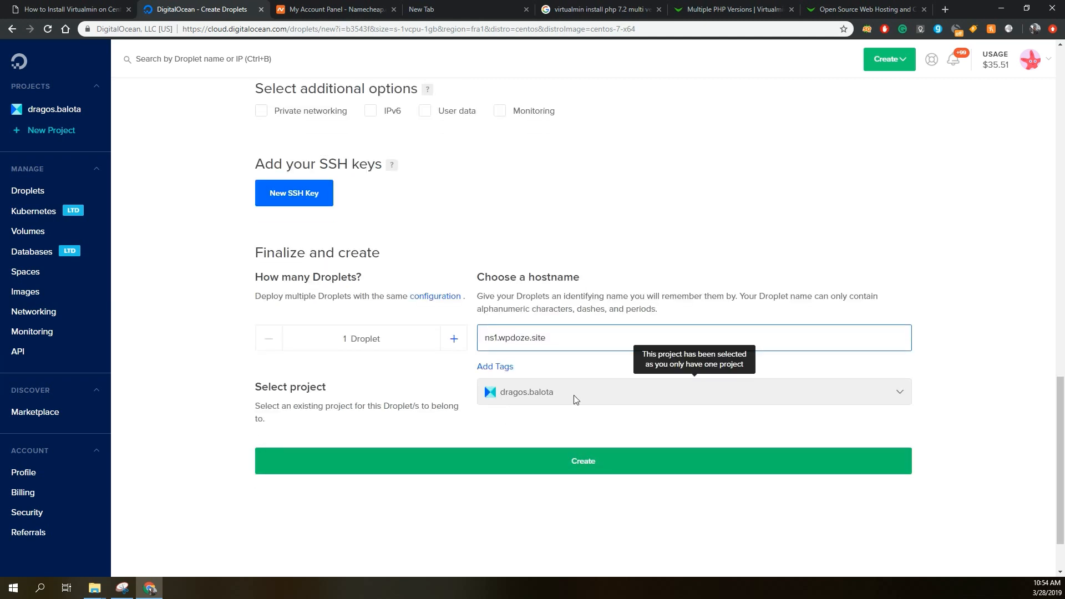
{"action": "scroll", "coordinate": [601, 313], "scroll_direction": "up", "scroll_amount": 2}
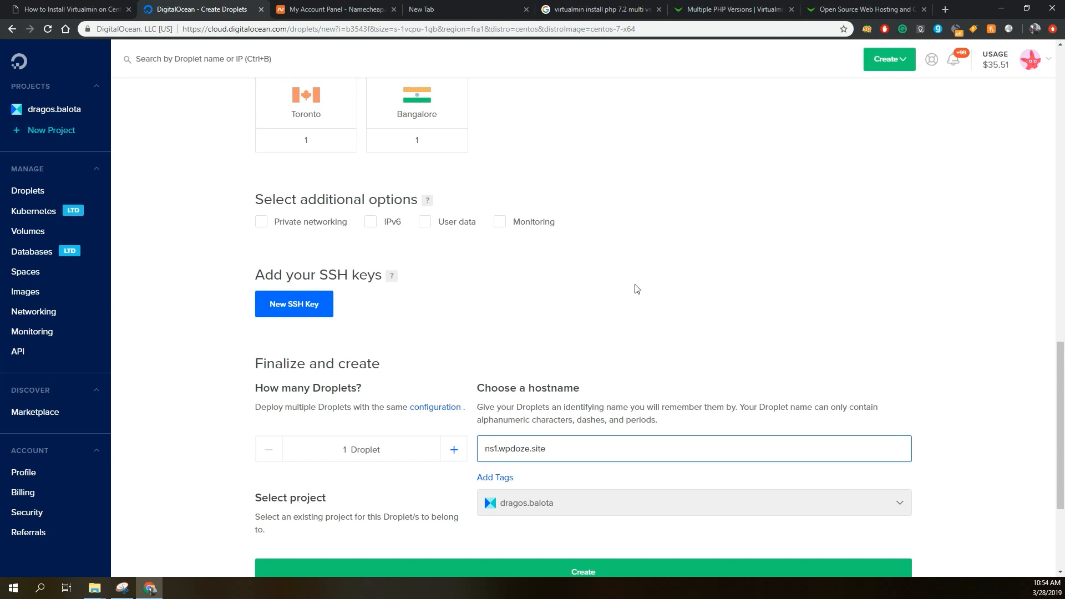
{"action": "scroll", "coordinate": [633, 285], "scroll_direction": "up", "scroll_amount": 4}
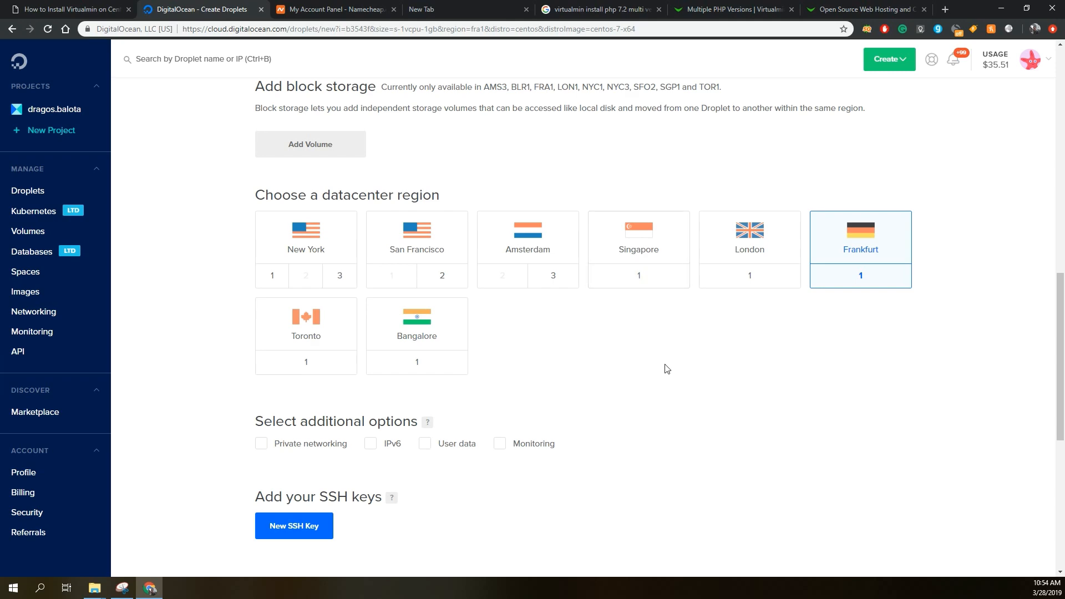
{"action": "scroll", "coordinate": [666, 369], "scroll_direction": "down", "scroll_amount": 2}
{"action": "scroll", "coordinate": [666, 368], "scroll_direction": "up", "scroll_amount": 6}
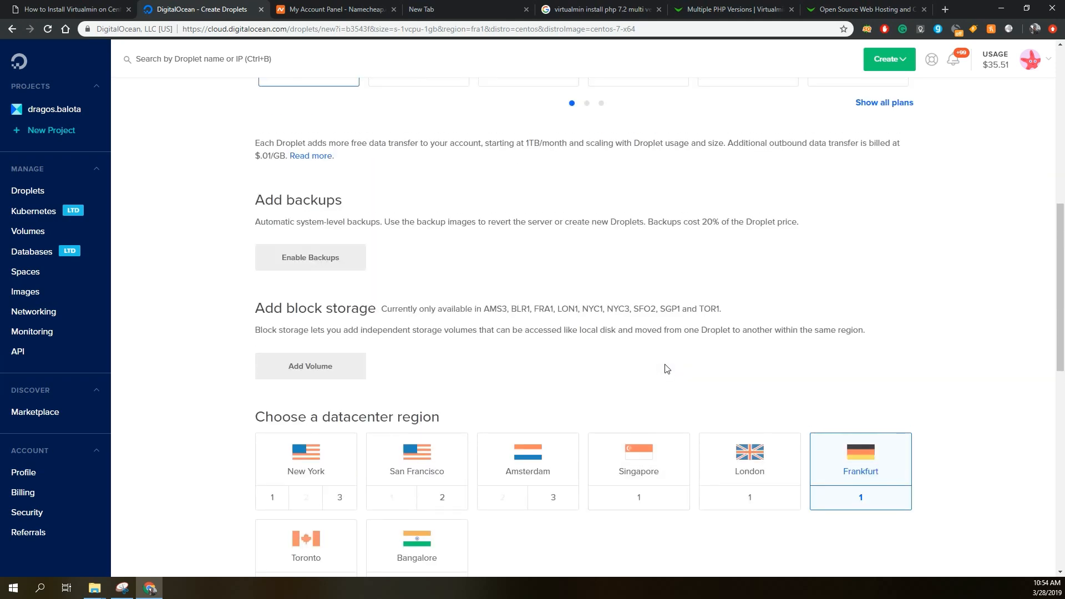
{"action": "scroll", "coordinate": [666, 368], "scroll_direction": "up", "scroll_amount": 6}
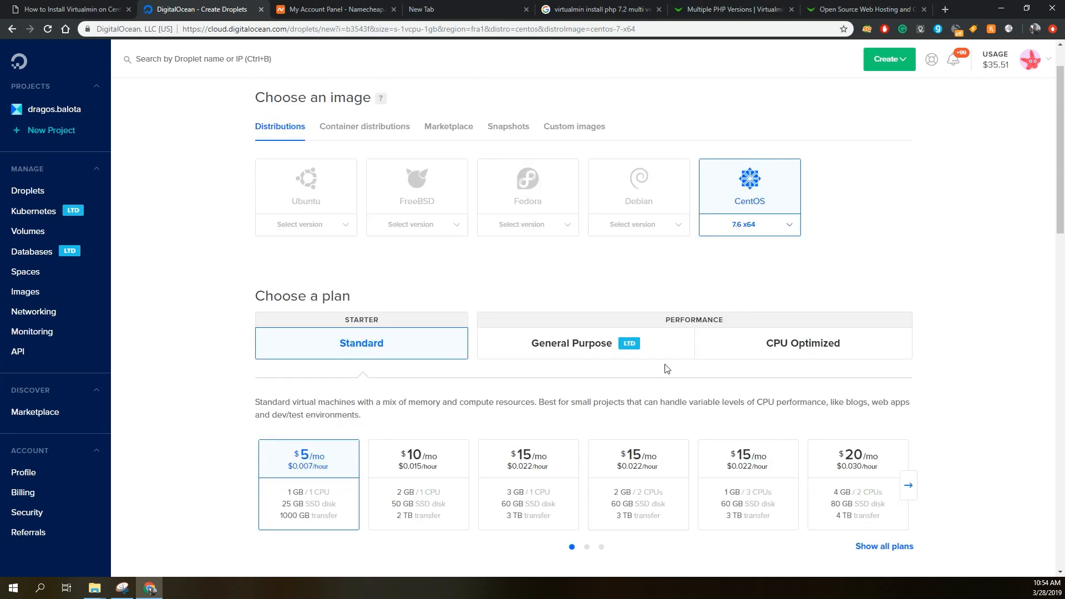
{"action": "scroll", "coordinate": [616, 367], "scroll_direction": "up", "scroll_amount": 1}
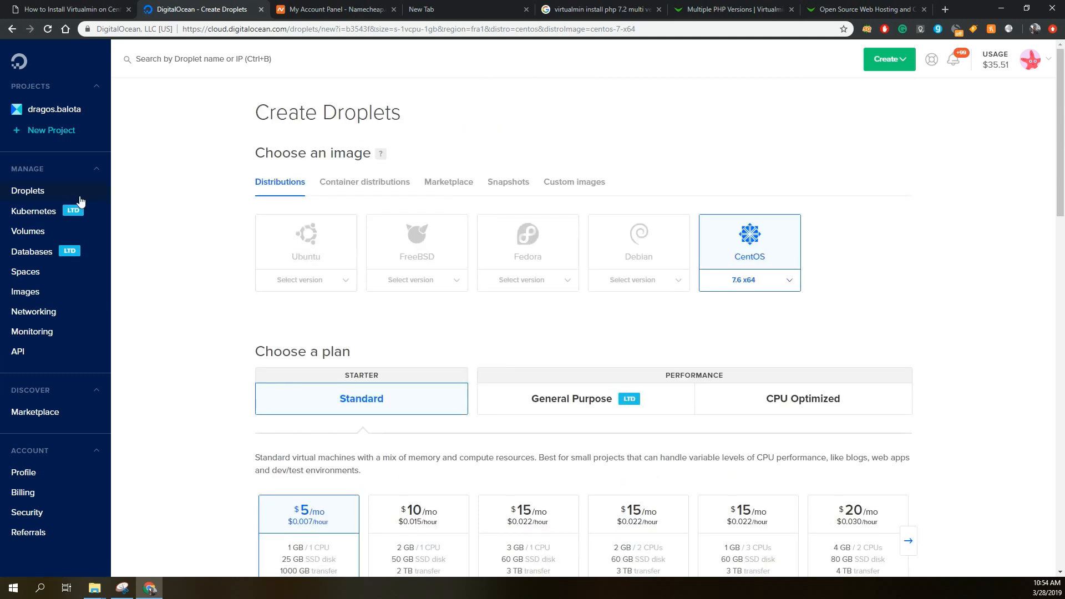
Open the list of existing Droplets and copy the IP address of ns1.wpdoze.site.
{"action": "left_click", "coordinate": [31, 191]}
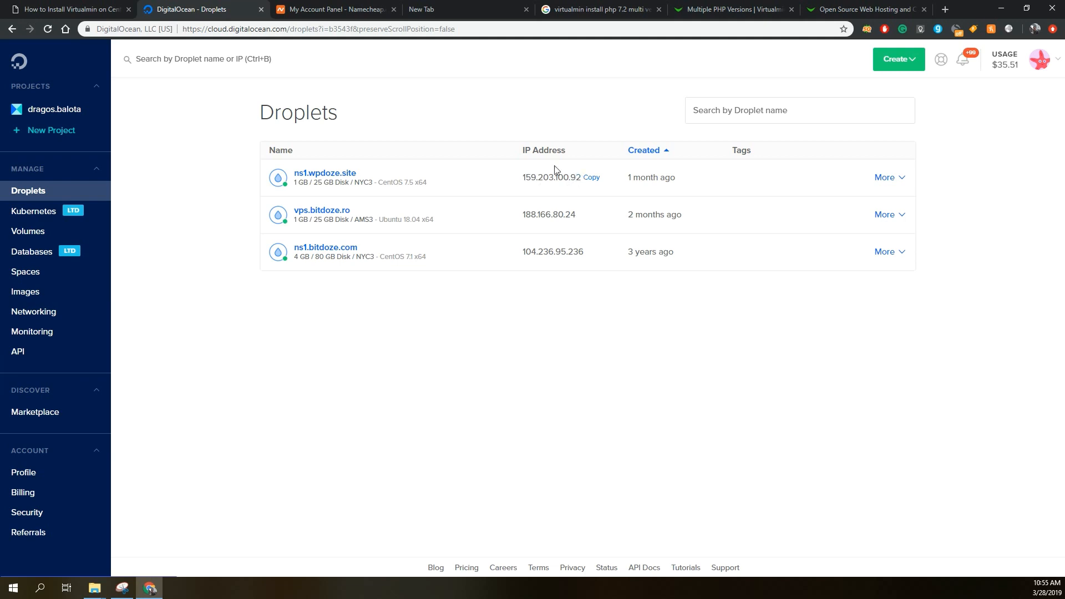
{"action": "left_click", "coordinate": [591, 178]}
Search Google for putty in a new browser tab and open the latest release download page from putty.org.
{"action": "left_click", "coordinate": [866, 10]}
{"action": "left_click", "coordinate": [945, 9]}
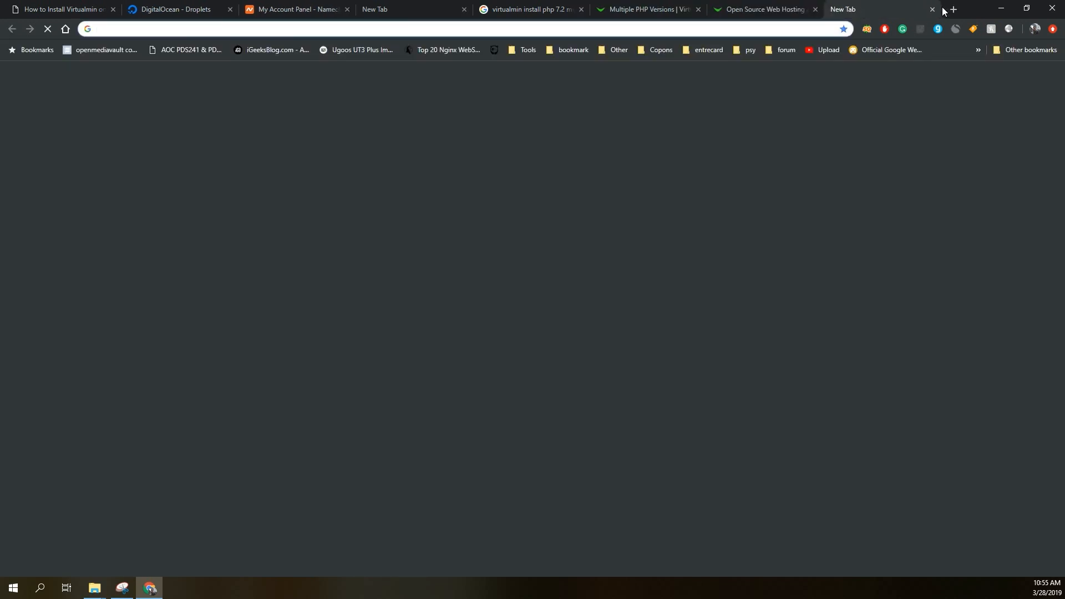
{"action": "type", "text": "putty"}
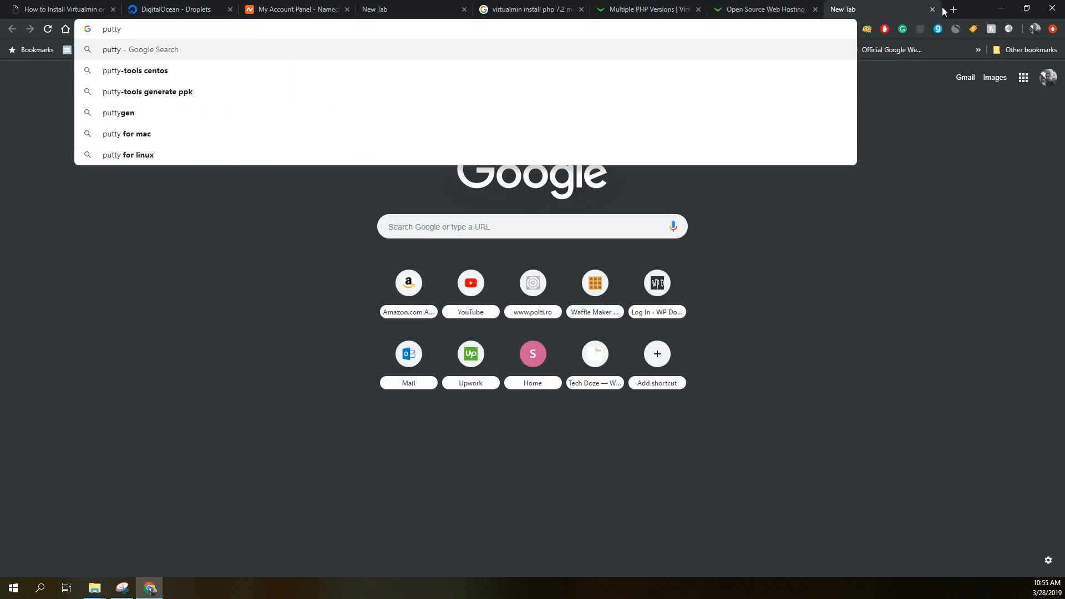
{"action": "key", "text": "Return"}
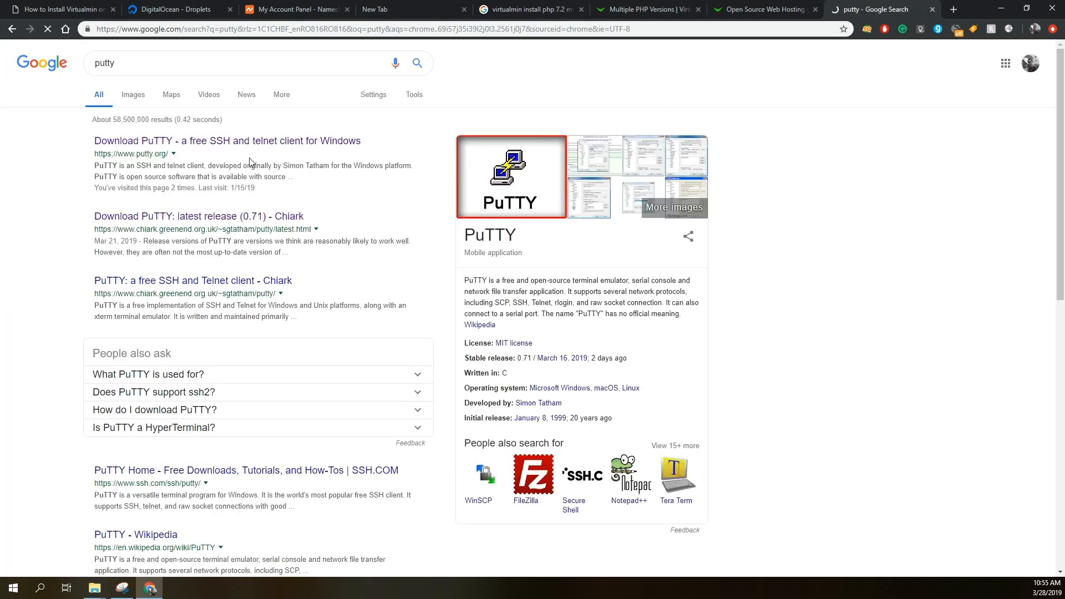
{"action": "left_click", "coordinate": [186, 142]}
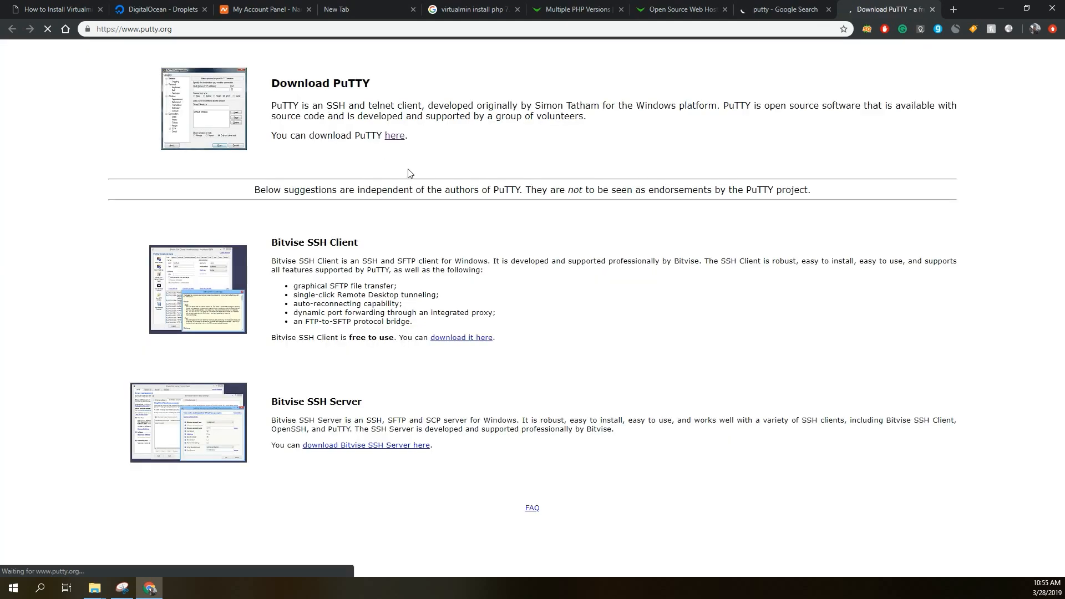
{"action": "left_click", "coordinate": [395, 137]}
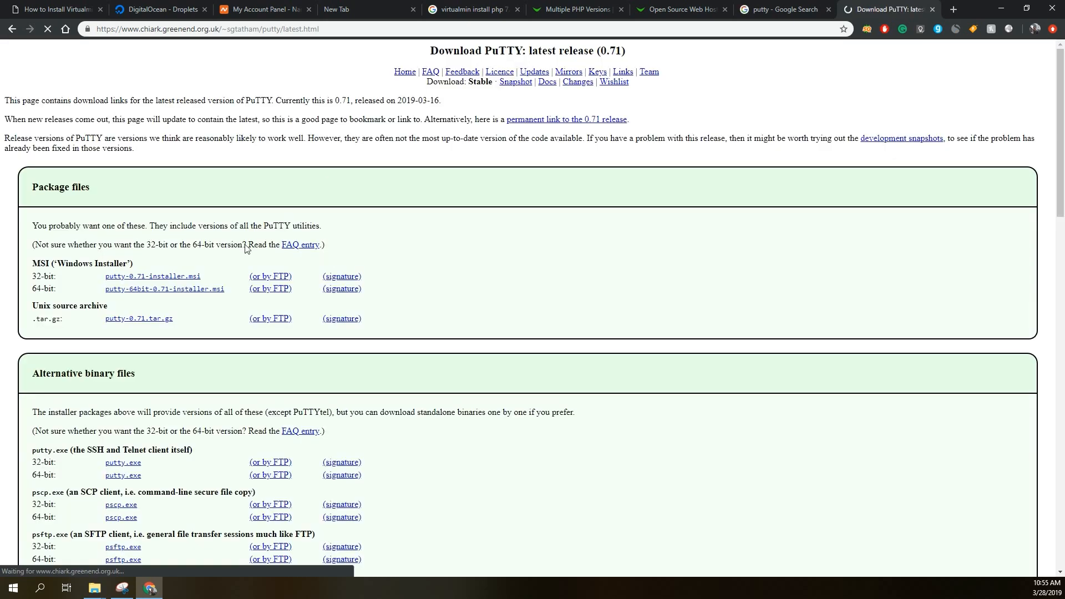
{"action": "left_click", "coordinate": [186, 278]}
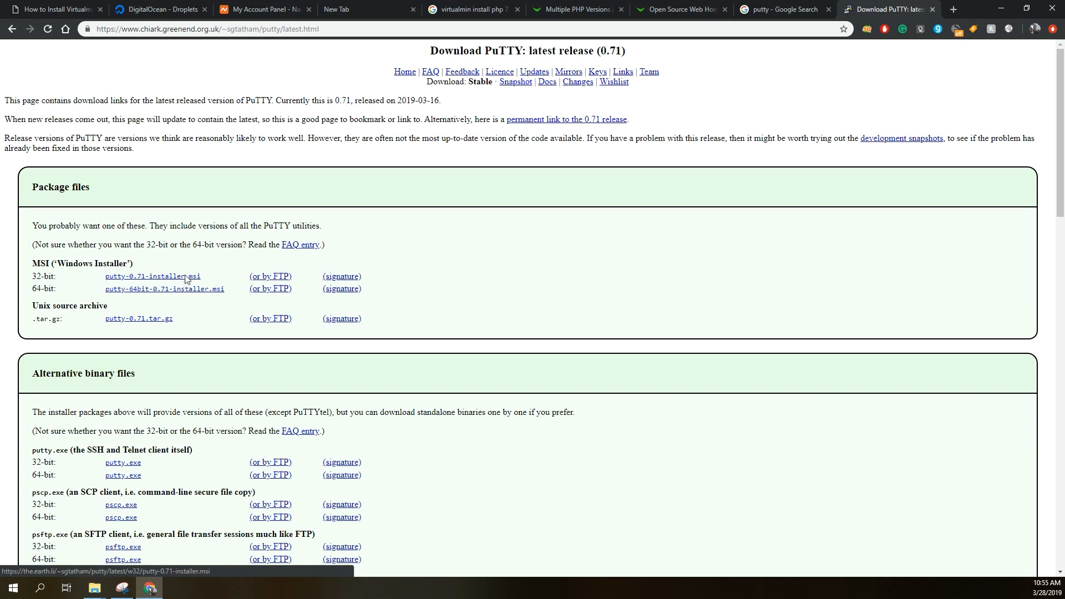
{"action": "left_click", "coordinate": [284, 249]}
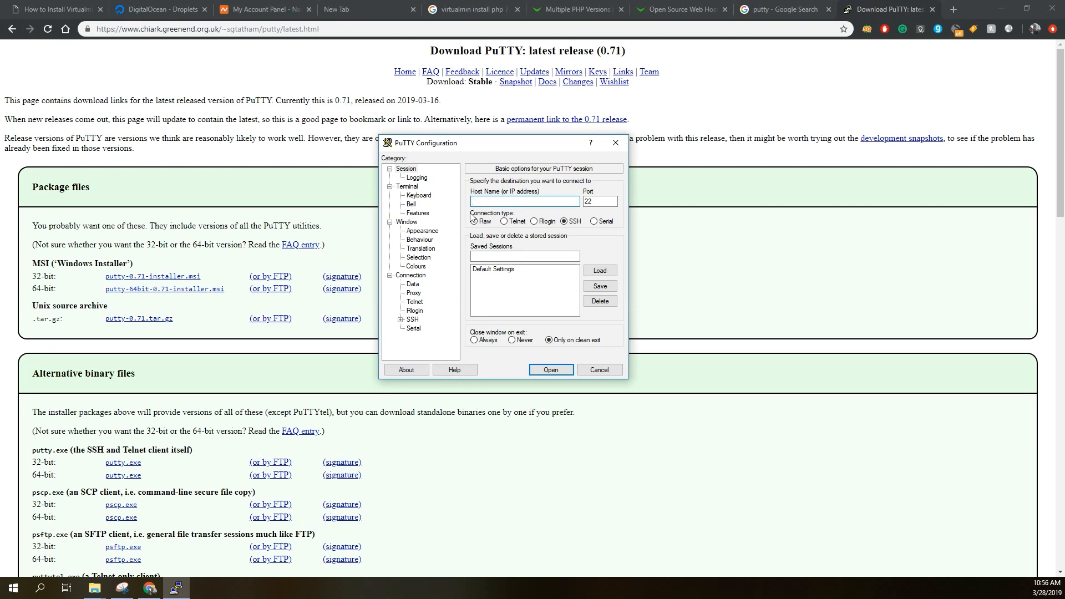
Switch to PuTTY, open an SSH session to the copied Droplet address 159.203.100.92 and maximize the terminal window.
{"action": "key", "text": "ctrl+v"}
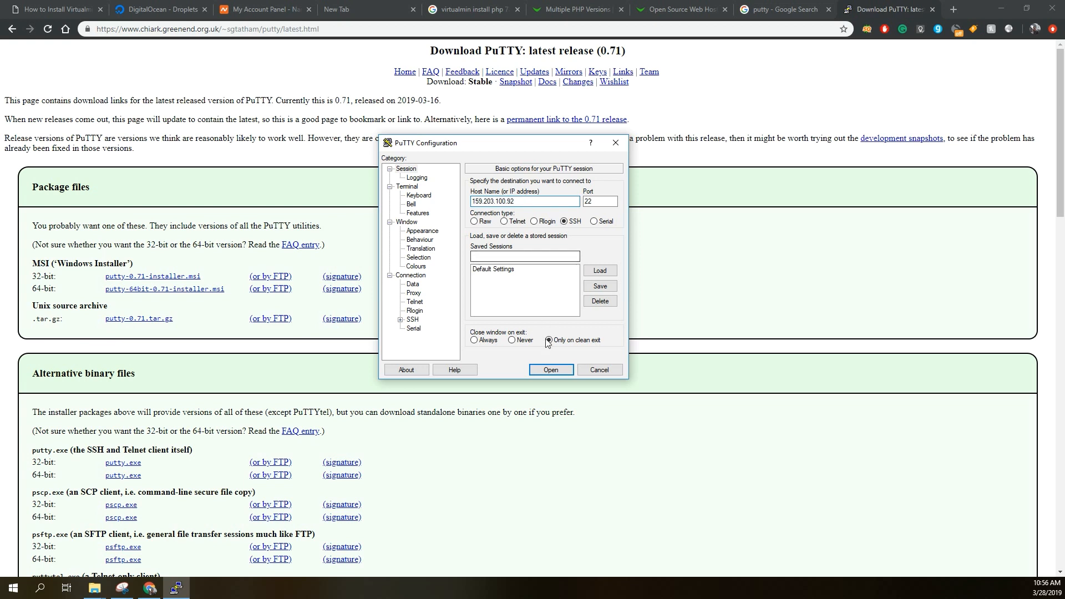
{"action": "left_click", "coordinate": [550, 369]}
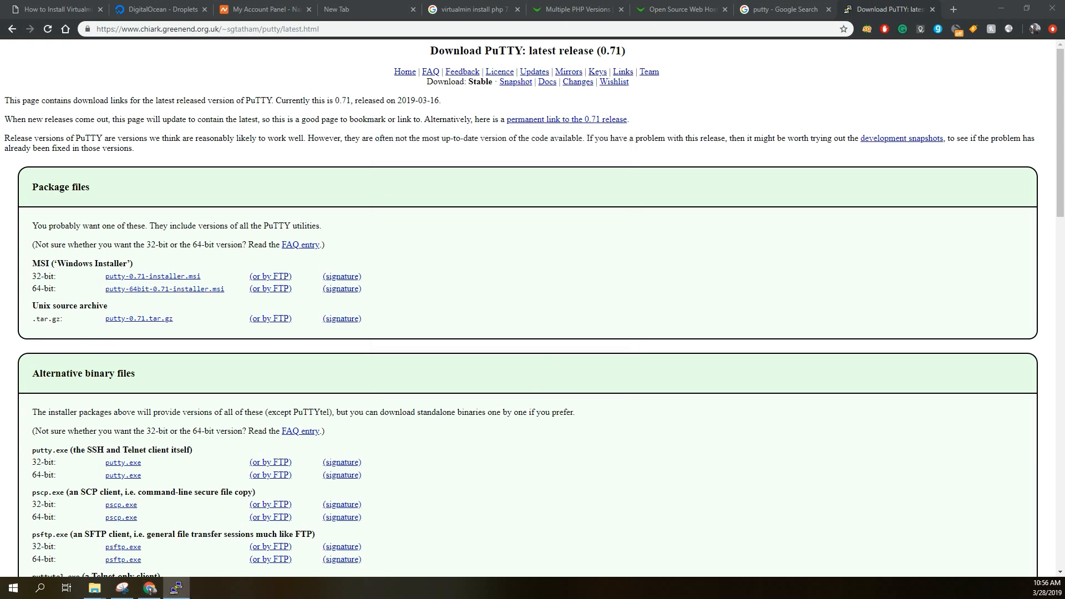
{"action": "left_click_drag", "start_coordinate": [1, 69], "coordinate": [415, 86]}
{"action": "double_click", "coordinate": [416, 85]}
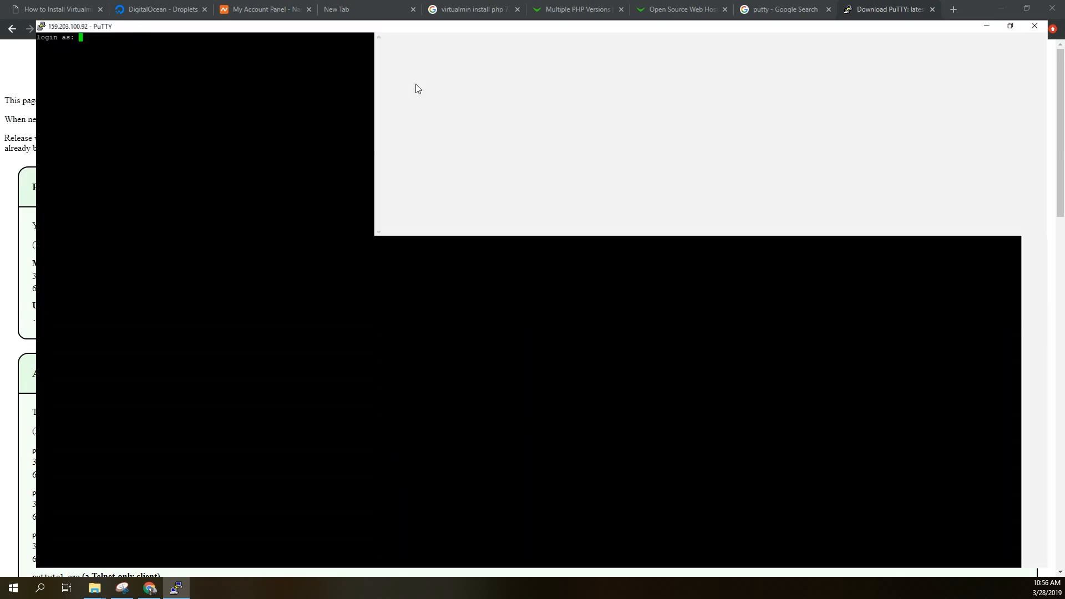
Log in to the server as root with the account password.
{"action": "type", "text": "root"}
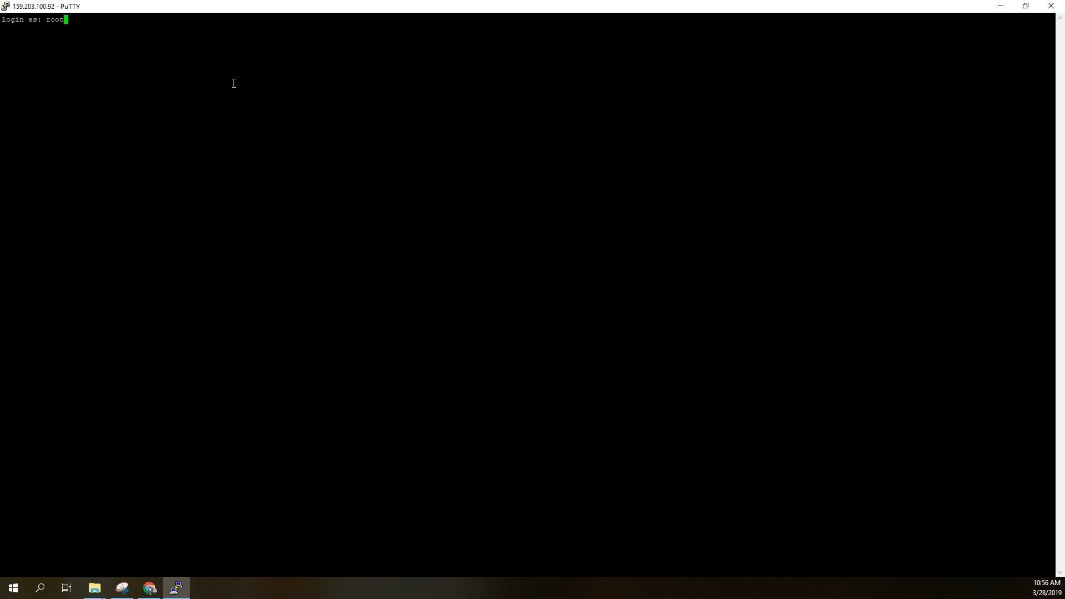
{"action": "key", "text": "Return"}
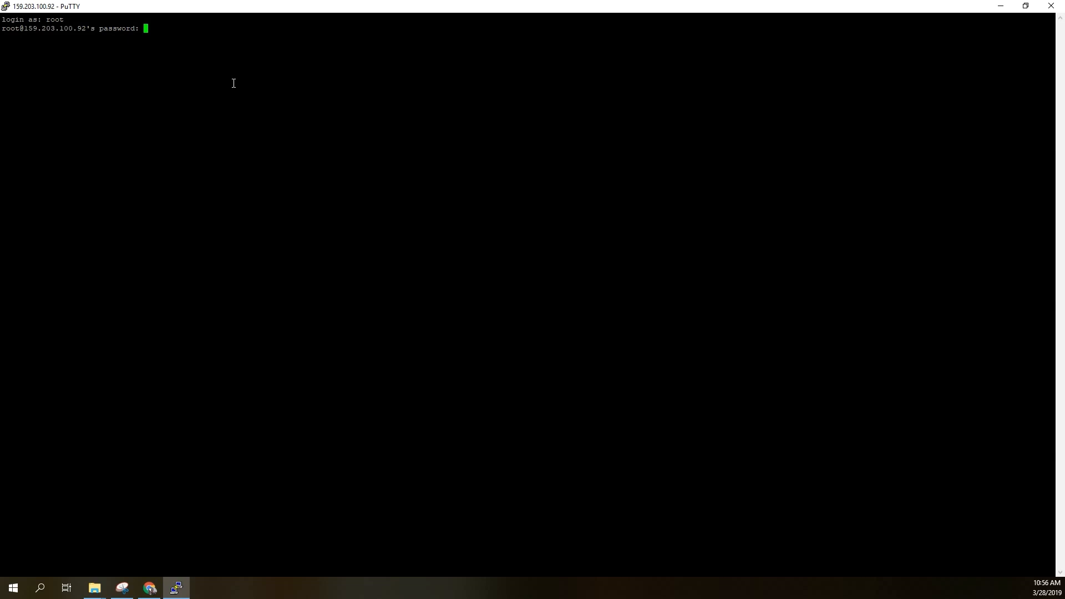
{"action": "key", "text": "Return"}
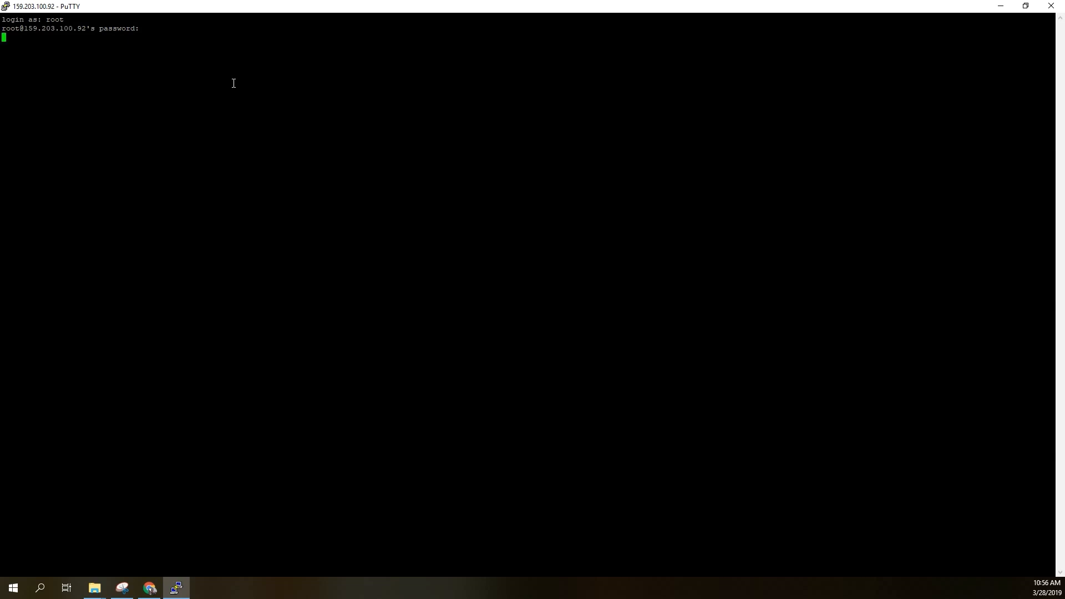
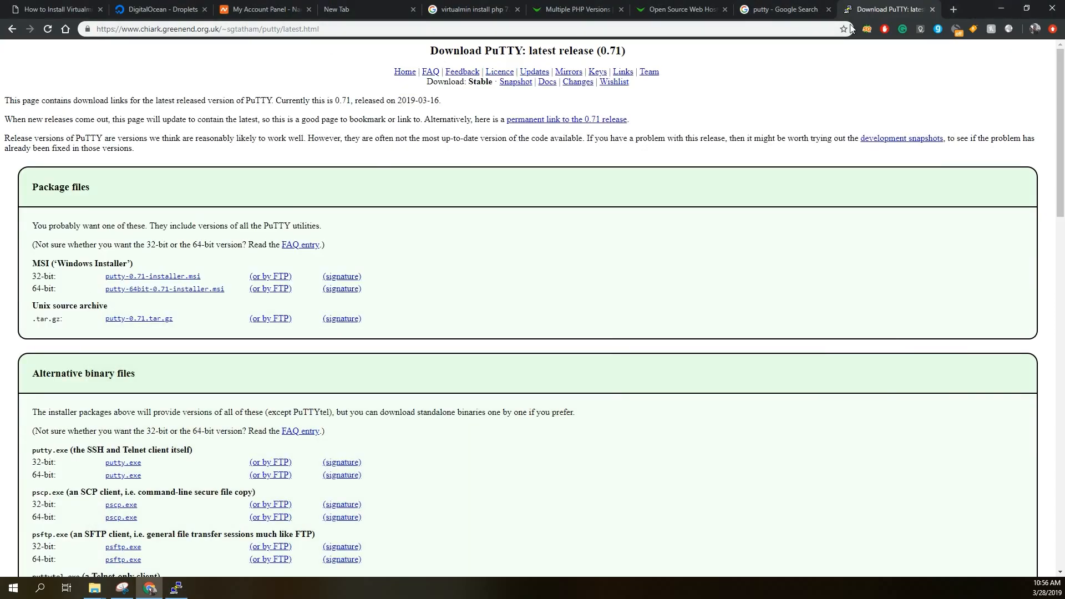
Run top in the PuTTY terminal to examine the server's swap memory line, and quit it.
{"action": "left_click_drag", "start_coordinate": [883, 13], "coordinate": [0, 138]}
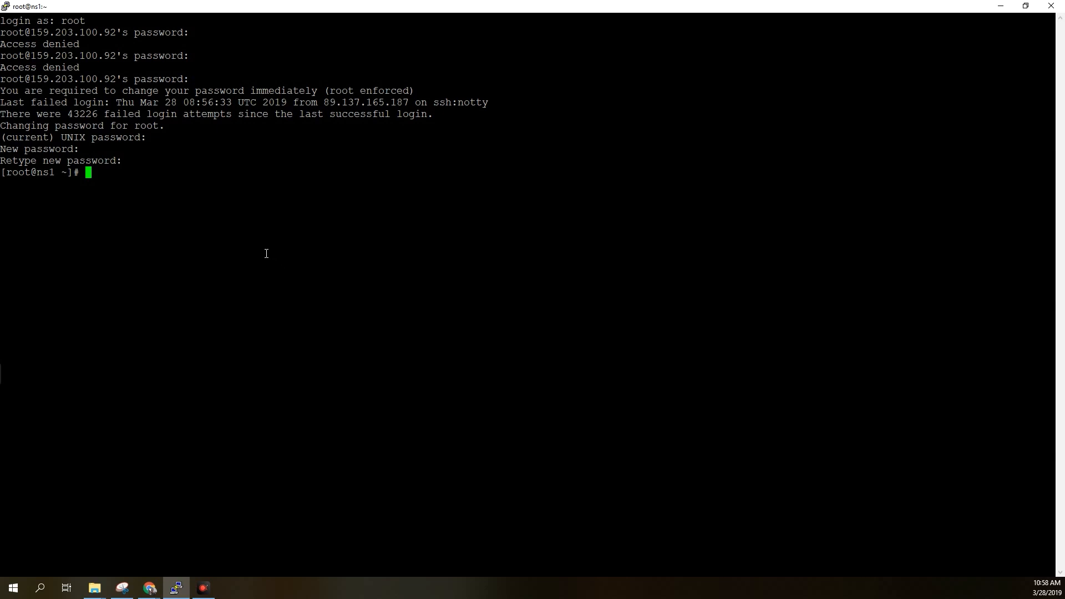
{"action": "type", "text": "top"}
{"action": "key", "text": "Return"}
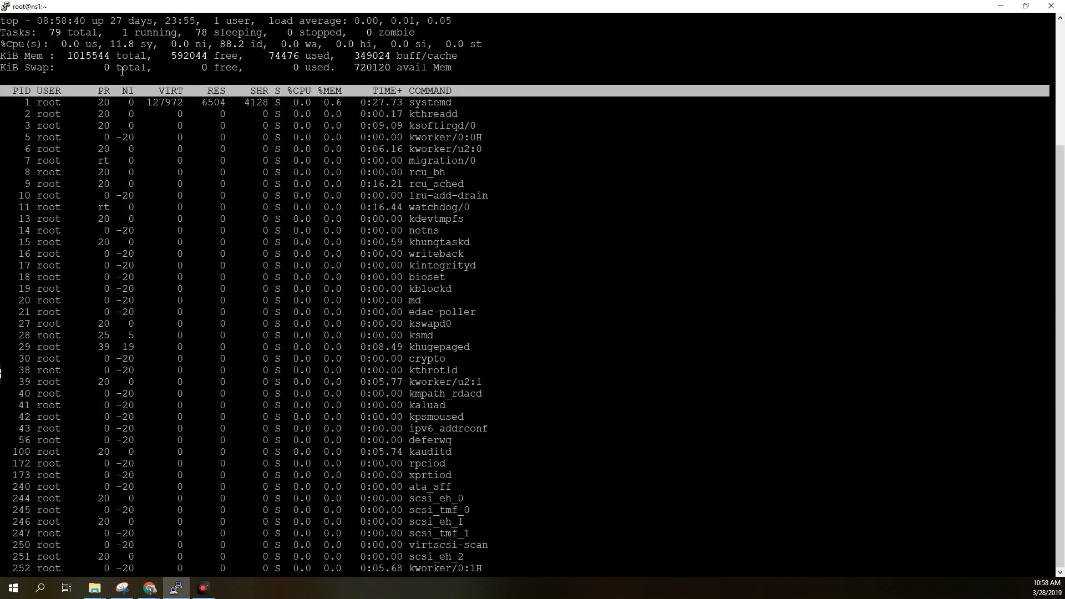
{"action": "left_click_drag", "start_coordinate": [20, 67], "coordinate": [411, 67]}
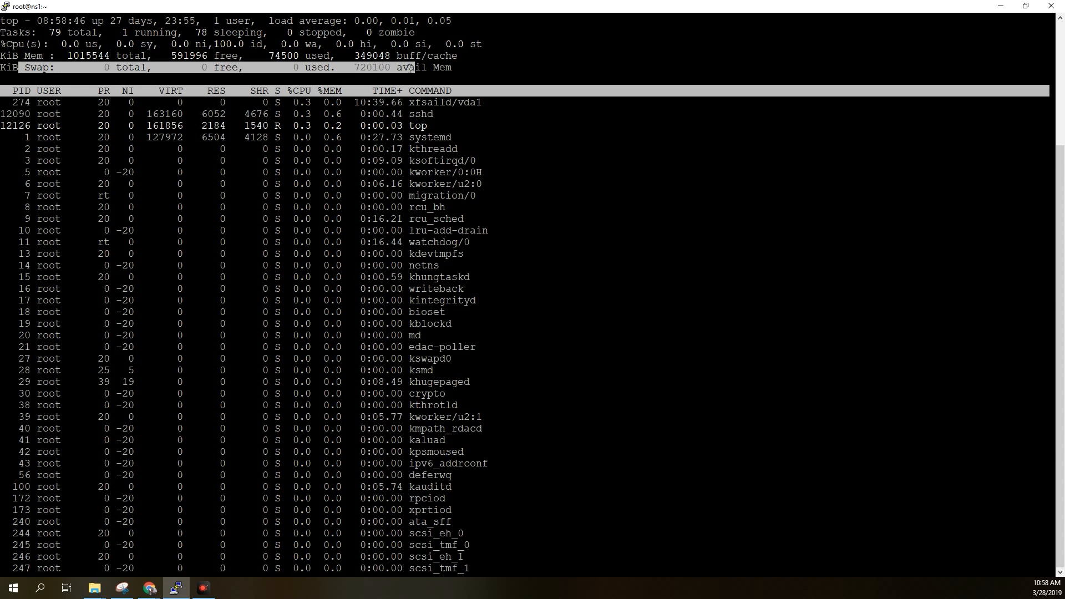
{"action": "key", "text": "q"}
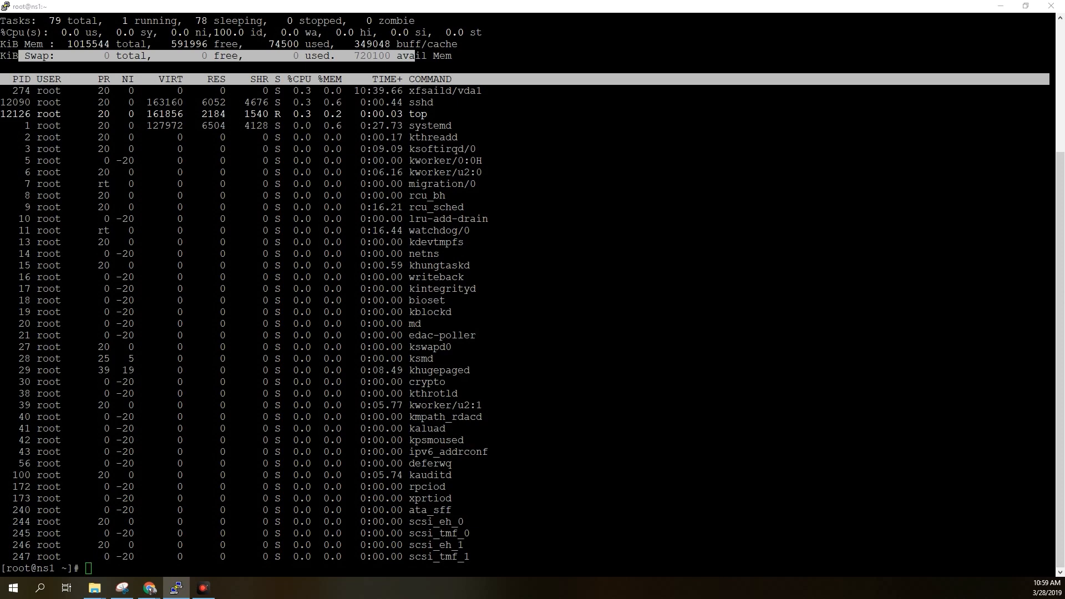
Copy the command sudo fallocate -l 1G /swapfile from the Virtualmin tutorial page in Chrome and run it in the PuTTY terminal.
{"action": "key", "text": "alt+Tab"}
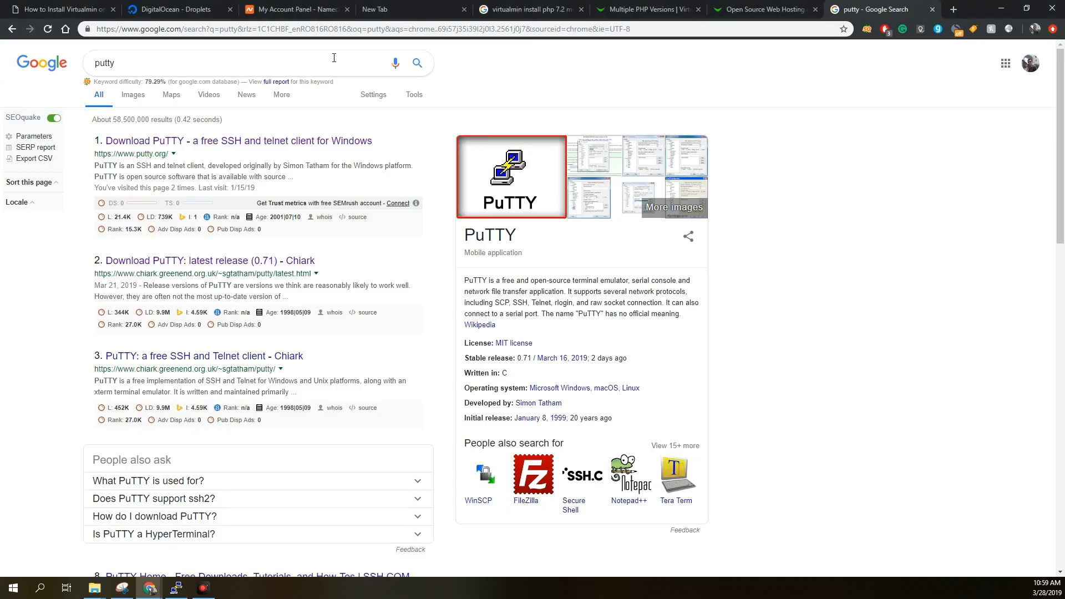
{"action": "left_click", "coordinate": [60, 7]}
{"action": "scroll", "coordinate": [283, 165], "scroll_direction": "up", "scroll_amount": 3}
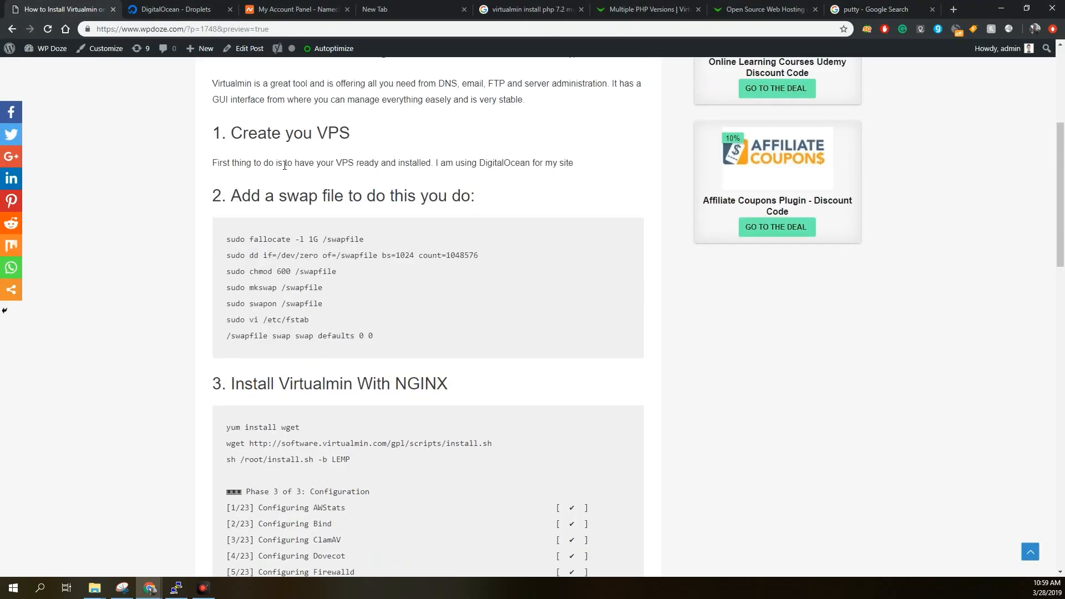
{"action": "left_click_drag", "start_coordinate": [227, 239], "coordinate": [365, 241]}
{"action": "right_click", "coordinate": [365, 240]}
{"action": "left_click", "coordinate": [373, 248]}
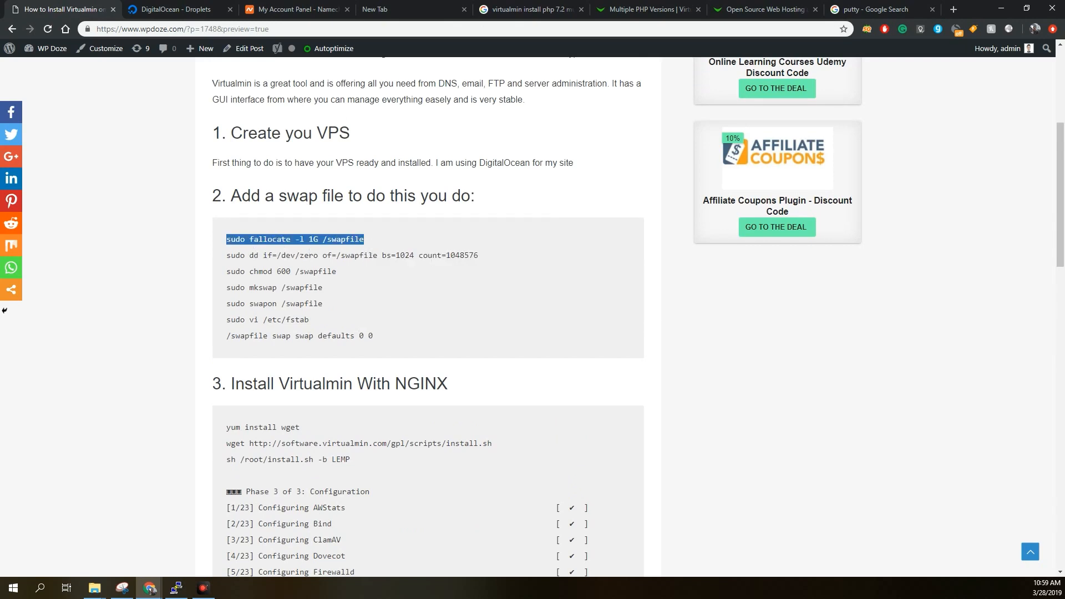
{"action": "key", "text": "alt+Tab"}
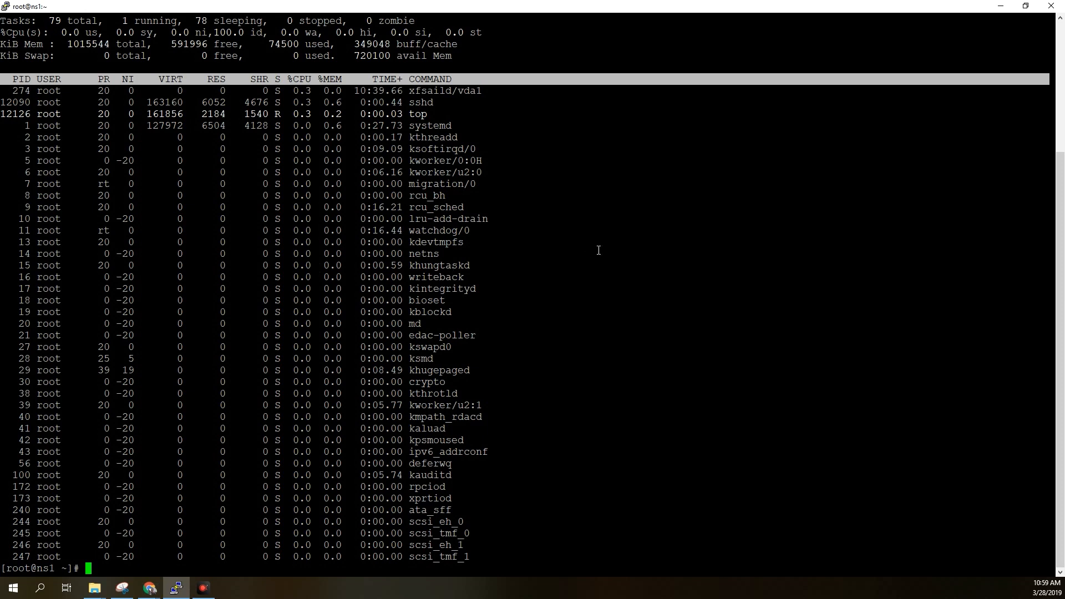
{"action": "right_click", "coordinate": [599, 250]}
{"action": "key", "text": "Return"}
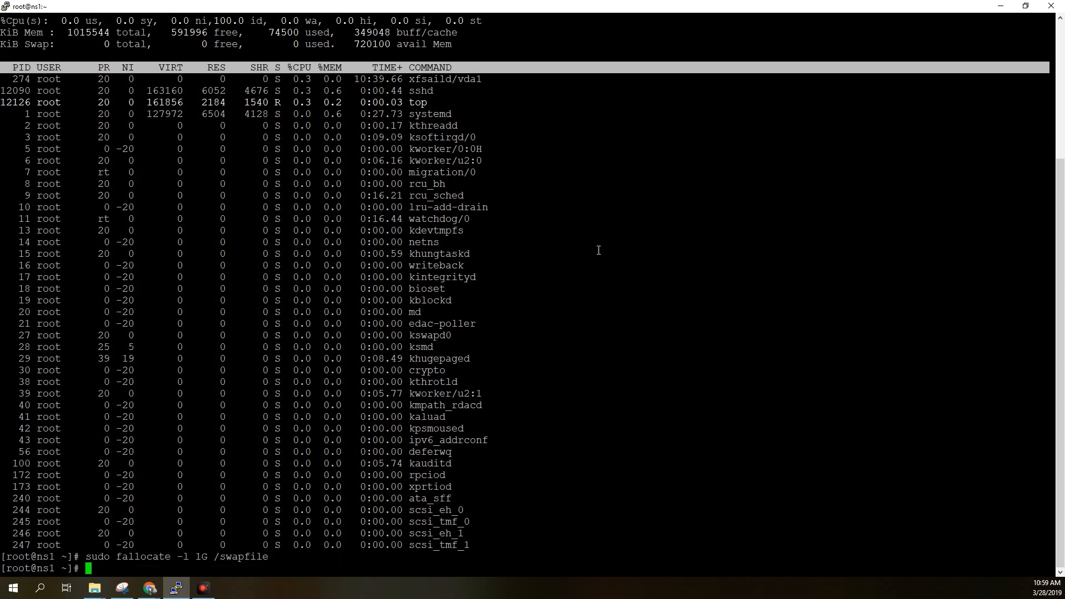
Copy sudo dd if=/dev/zero of=/swapfile bs=1024 count=1048576 from the tutorial and run it in the PuTTY terminal.
{"action": "key", "text": "alt+Tab"}
{"action": "left_click", "coordinate": [150, 588]}
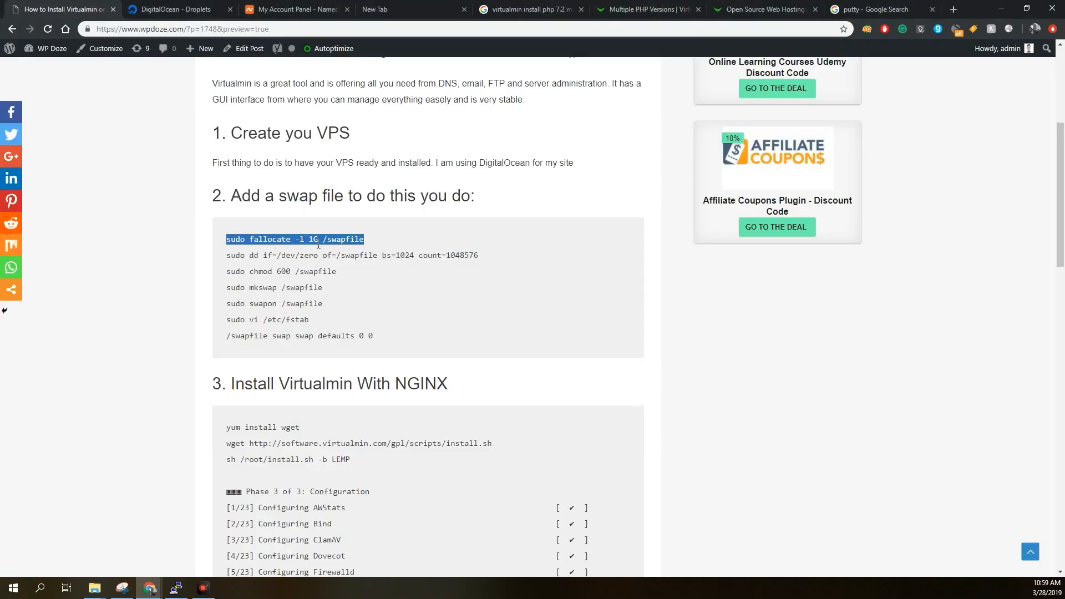
{"action": "triple_click", "coordinate": [285, 255]}
{"action": "right_click", "coordinate": [285, 254]}
{"action": "left_click", "coordinate": [300, 263]}
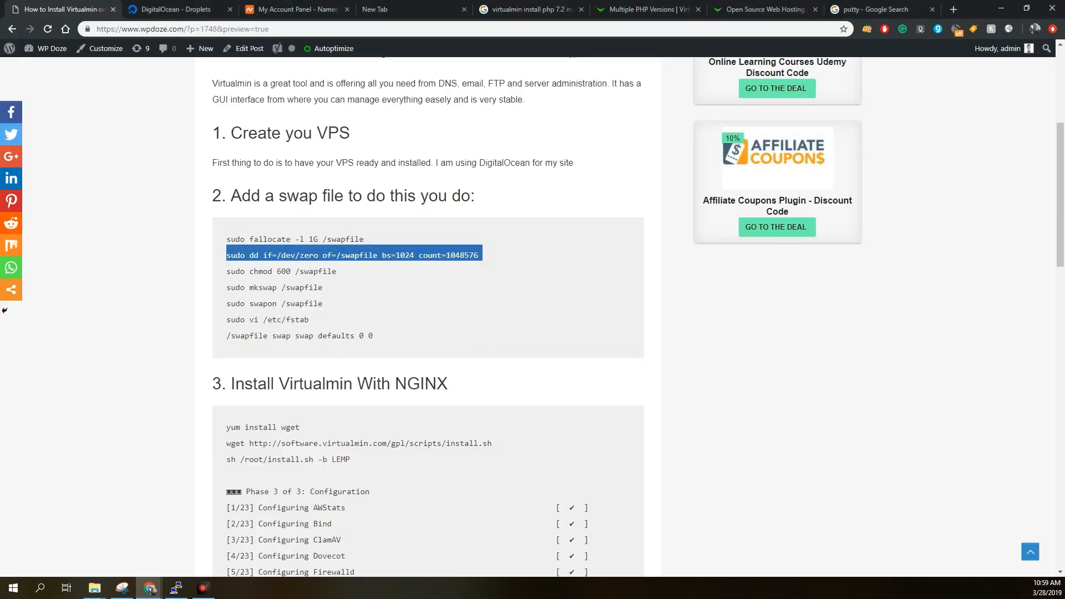
{"action": "key", "text": "alt+Tab"}
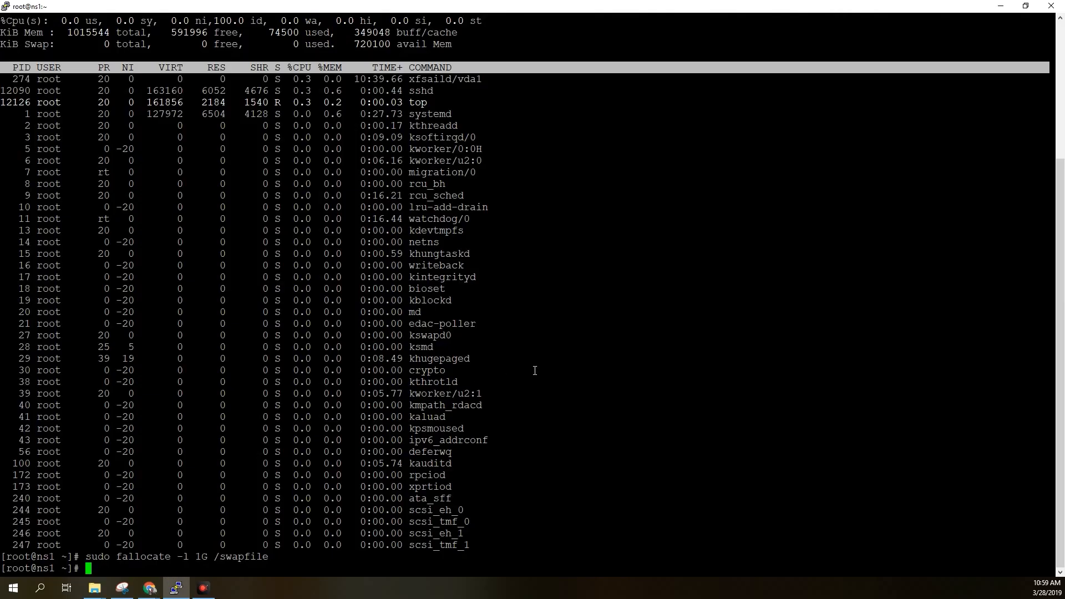
{"action": "right_click", "coordinate": [618, 368]}
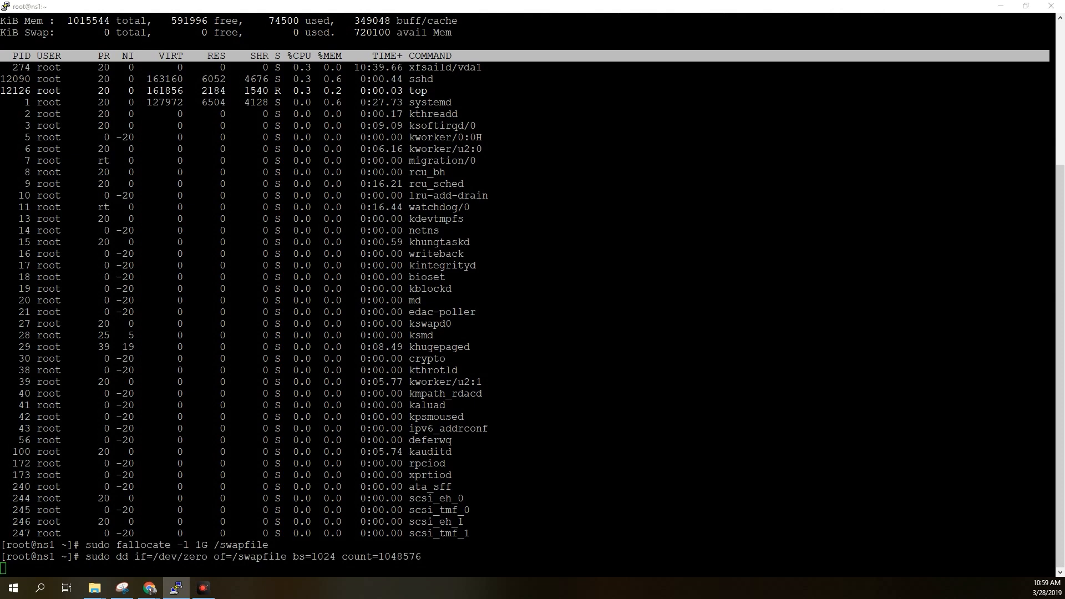
Copy the permissions command sudo chmod 600 /swapfile from the Chrome tutorial and run it in the PuTTY terminal.
{"action": "left_click", "coordinate": [150, 589]}
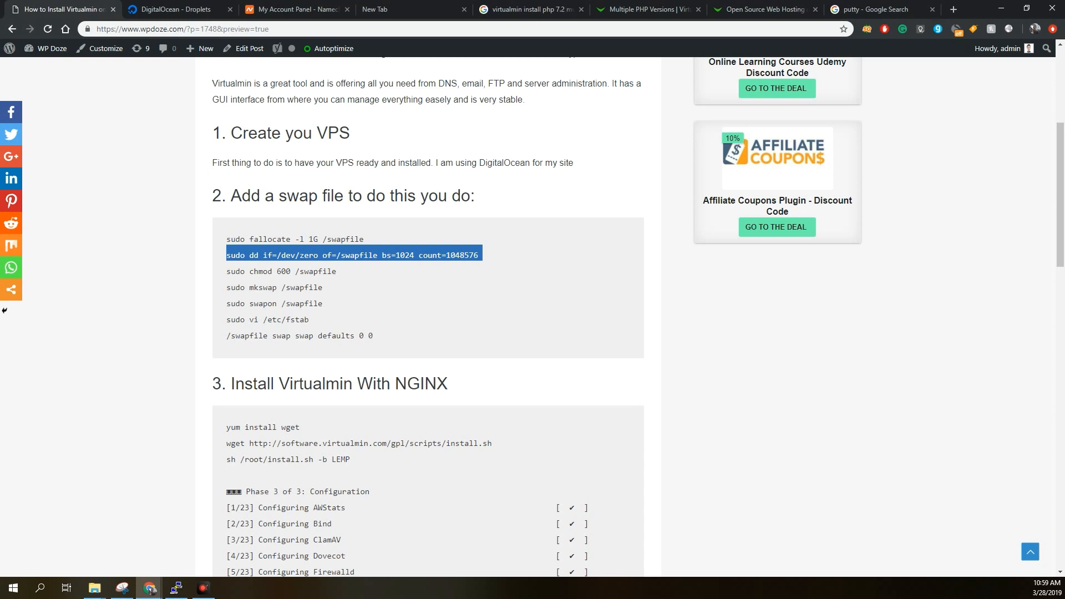
{"action": "double_click", "coordinate": [314, 271]}
{"action": "triple_click", "coordinate": [315, 271]}
{"action": "right_click", "coordinate": [314, 270]}
{"action": "left_click", "coordinate": [324, 277]}
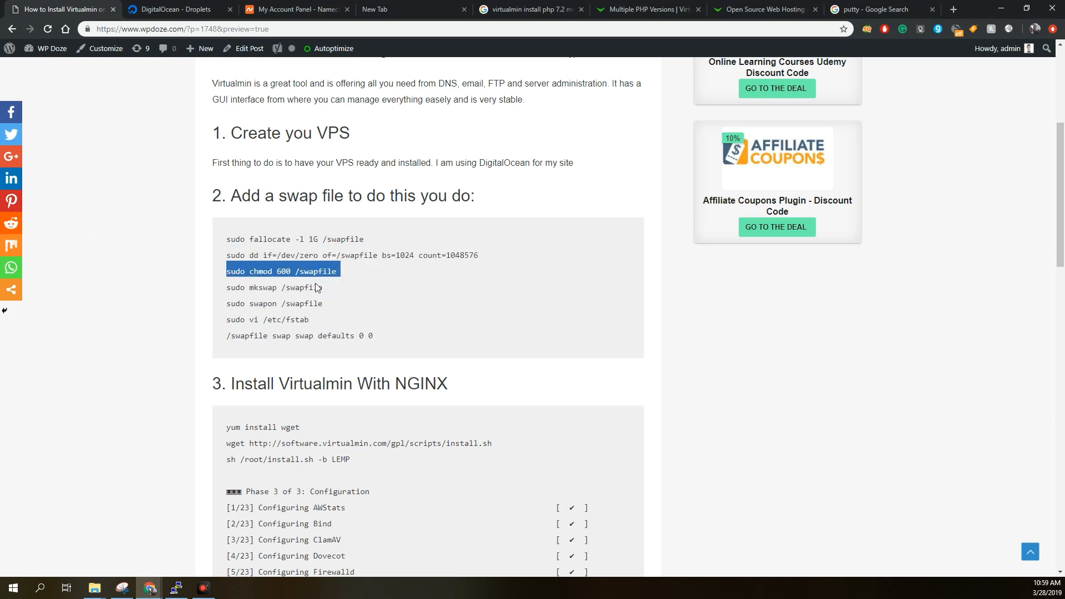
{"action": "key", "text": "alt+Tab"}
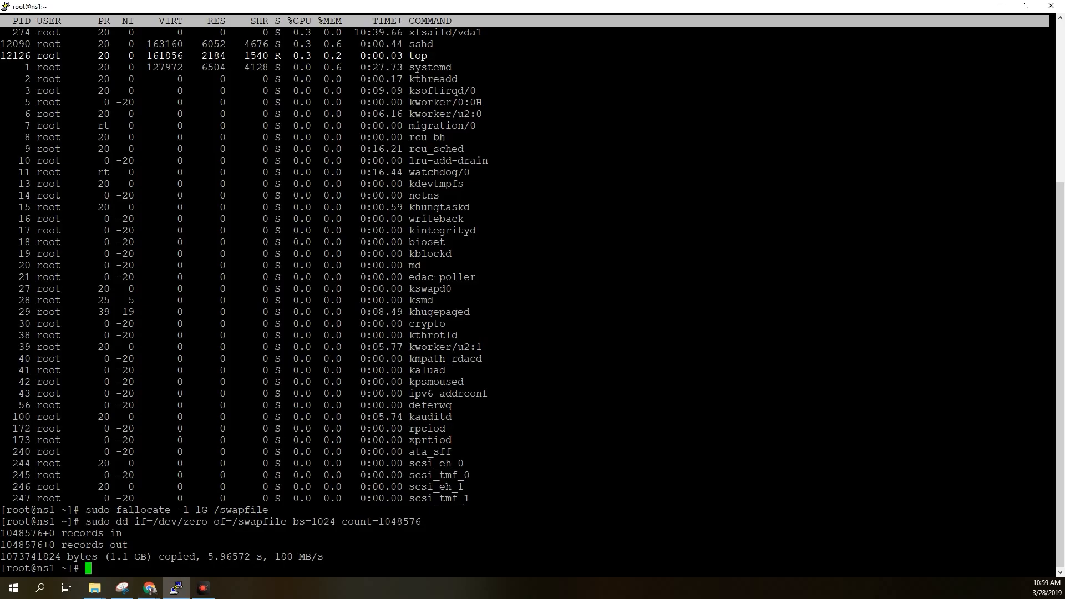
{"action": "right_click", "coordinate": [580, 341]}
{"action": "key", "text": "Return"}
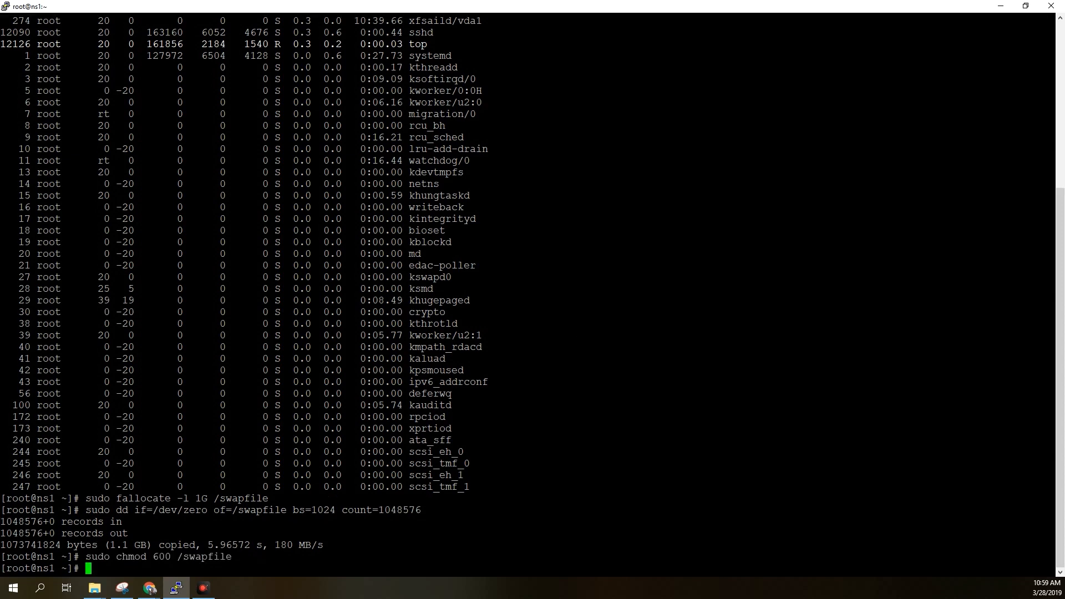
Copy sudo mkswap /swapfile from the Chrome tutorial and run it in the PuTTY terminal to format the swap file.
{"action": "key", "text": "alt+Tab"}
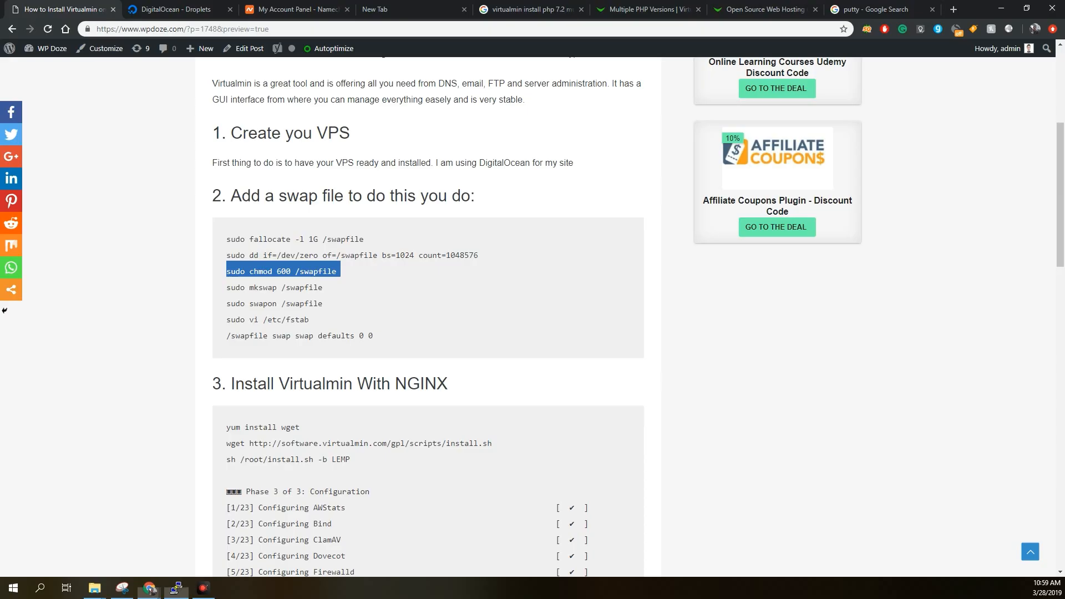
{"action": "triple_click", "coordinate": [259, 288]}
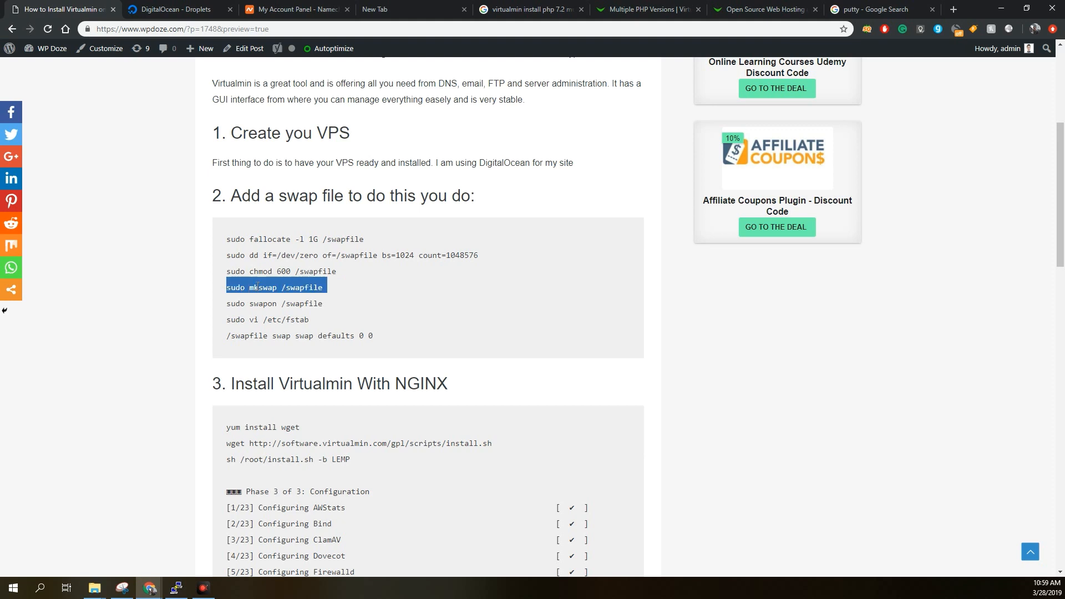
{"action": "right_click", "coordinate": [258, 286]}
{"action": "left_click", "coordinate": [268, 293]}
{"action": "key", "text": "alt+Tab"}
{"action": "right_click", "coordinate": [647, 342]}
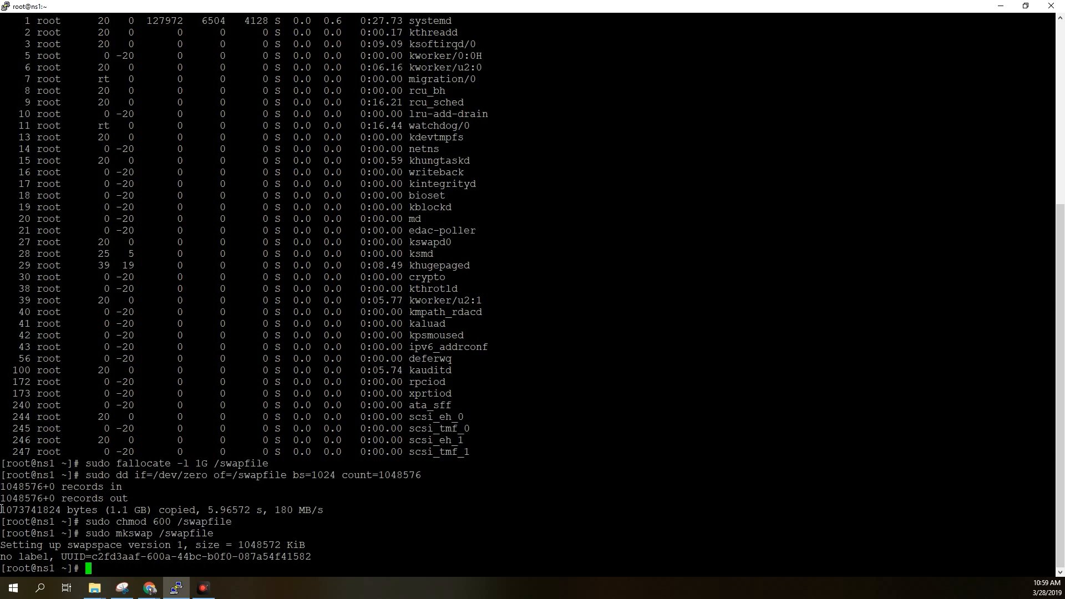
Copy sudo swapon /swapfile from the Chrome tutorial and run it in the PuTTY terminal to enable the swap file.
{"action": "key", "text": "alt+Tab"}
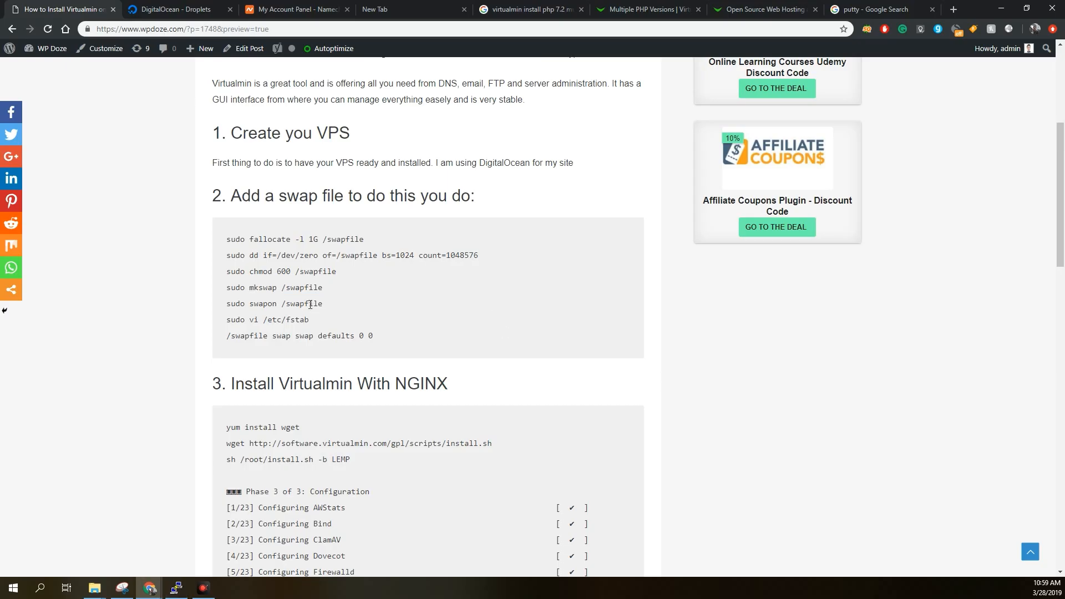
{"action": "triple_click", "coordinate": [309, 304]}
{"action": "right_click", "coordinate": [307, 304]}
{"action": "left_click", "coordinate": [328, 312]}
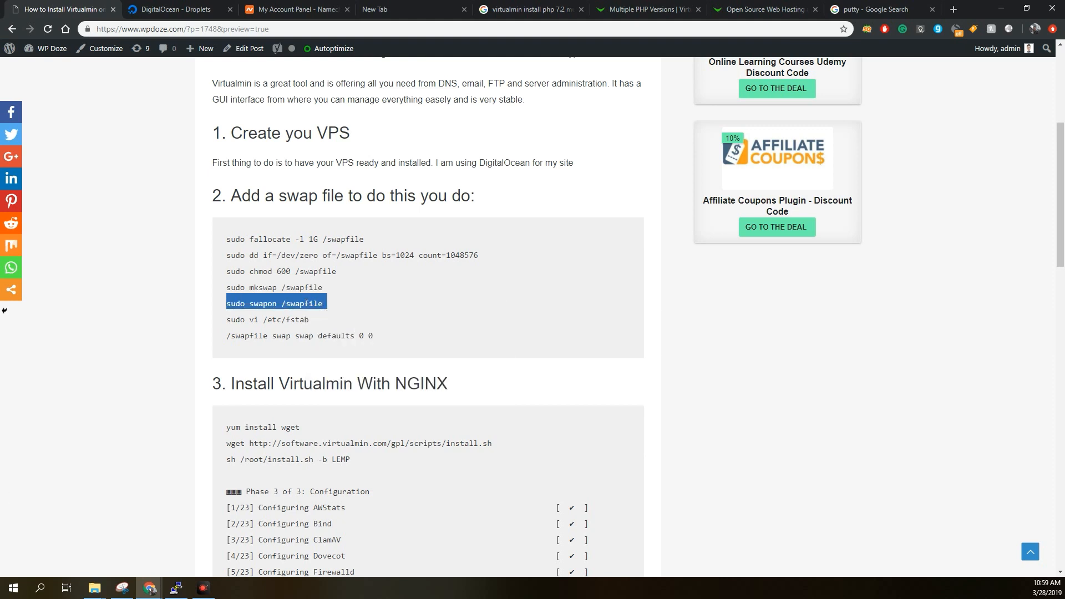
{"action": "key", "text": "alt+Tab"}
{"action": "right_click", "coordinate": [732, 376]}
{"action": "key", "text": "Return"}
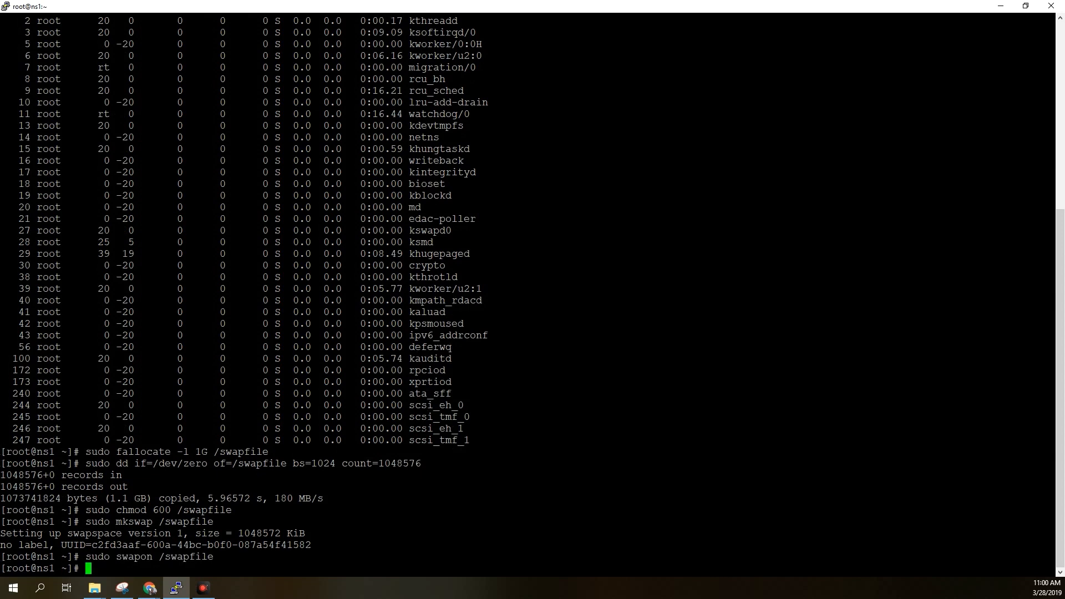
Copy sudo vi /etc/fstab from the Chrome tutorial and run it in the PuTTY terminal to open the file for editing.
{"action": "key", "text": "alt+Tab"}
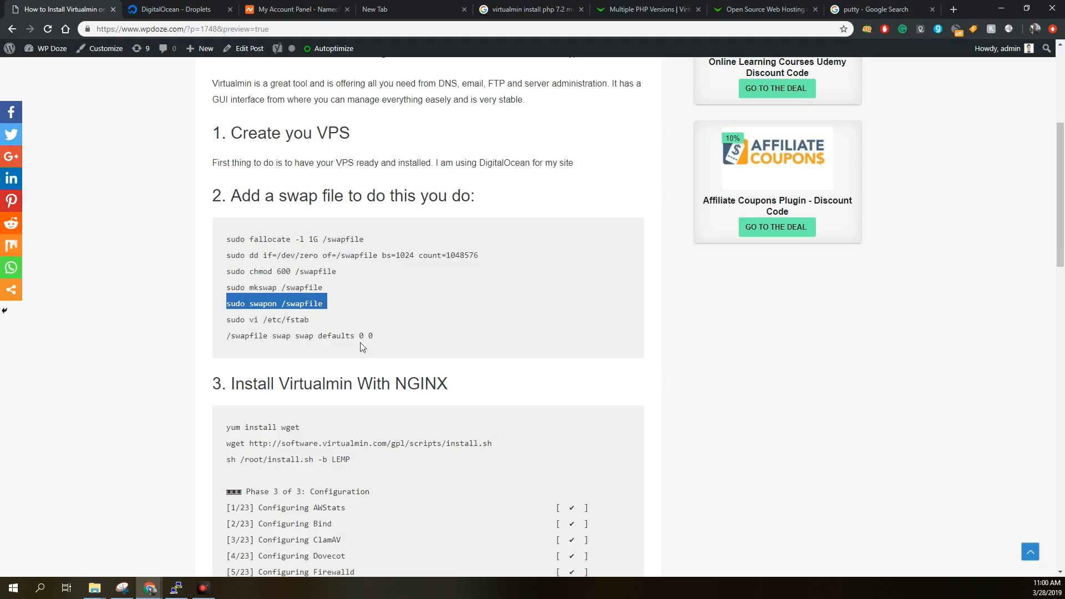
{"action": "triple_click", "coordinate": [295, 321]}
{"action": "right_click", "coordinate": [295, 320]}
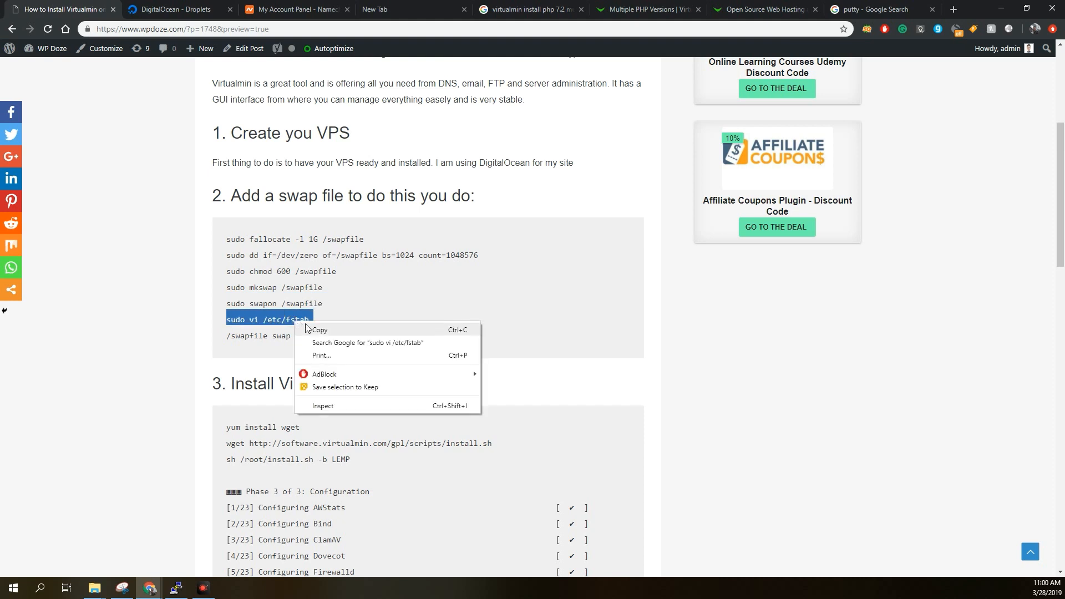
{"action": "left_click", "coordinate": [308, 328]}
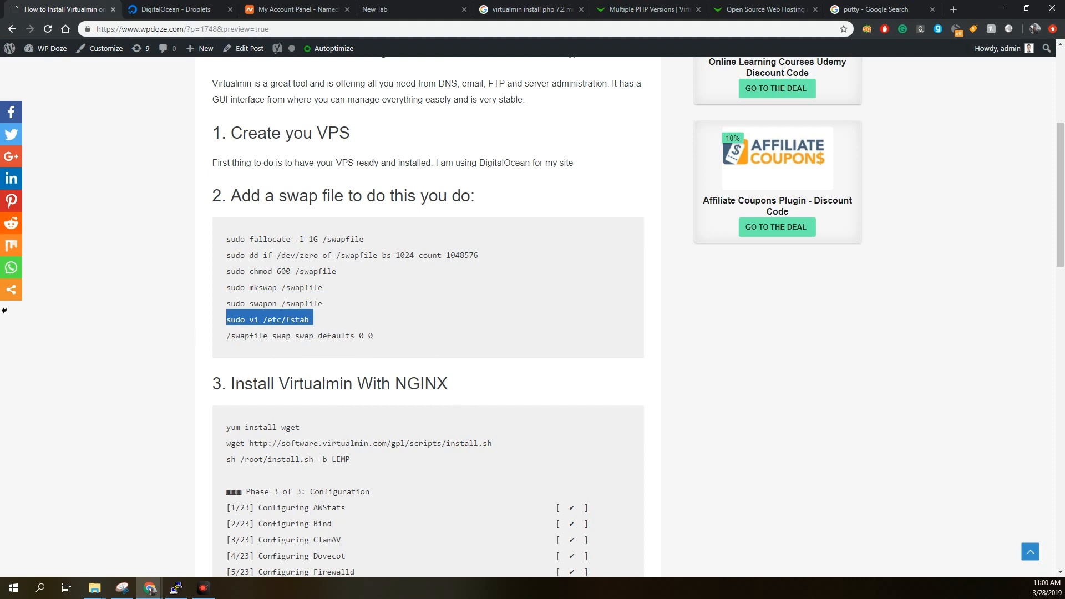
{"action": "key", "text": "alt+Tab"}
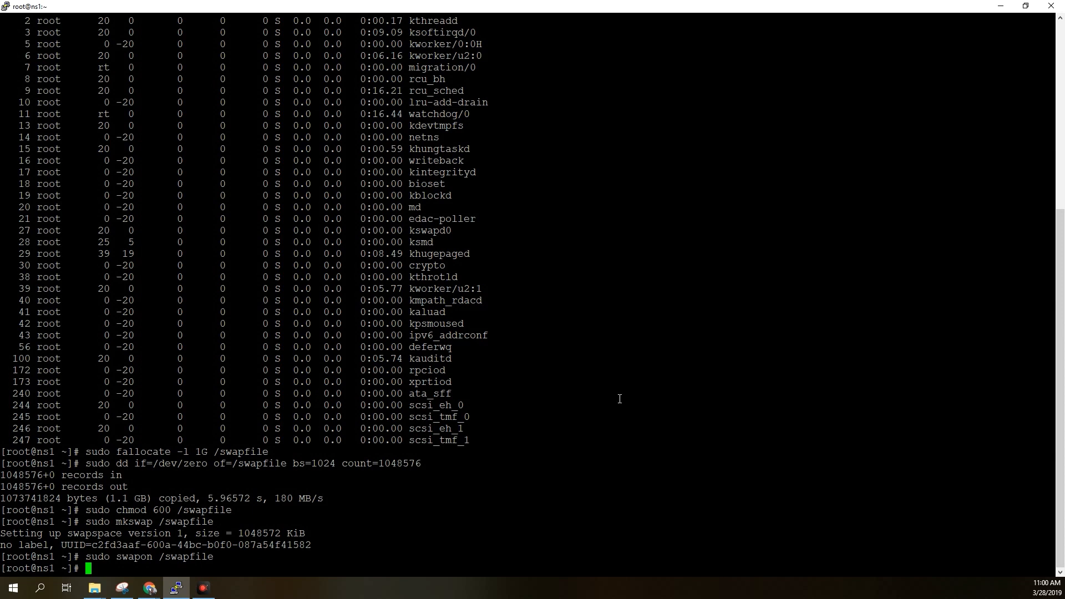
{"action": "right_click", "coordinate": [620, 399]}
{"action": "key", "text": "Return"}
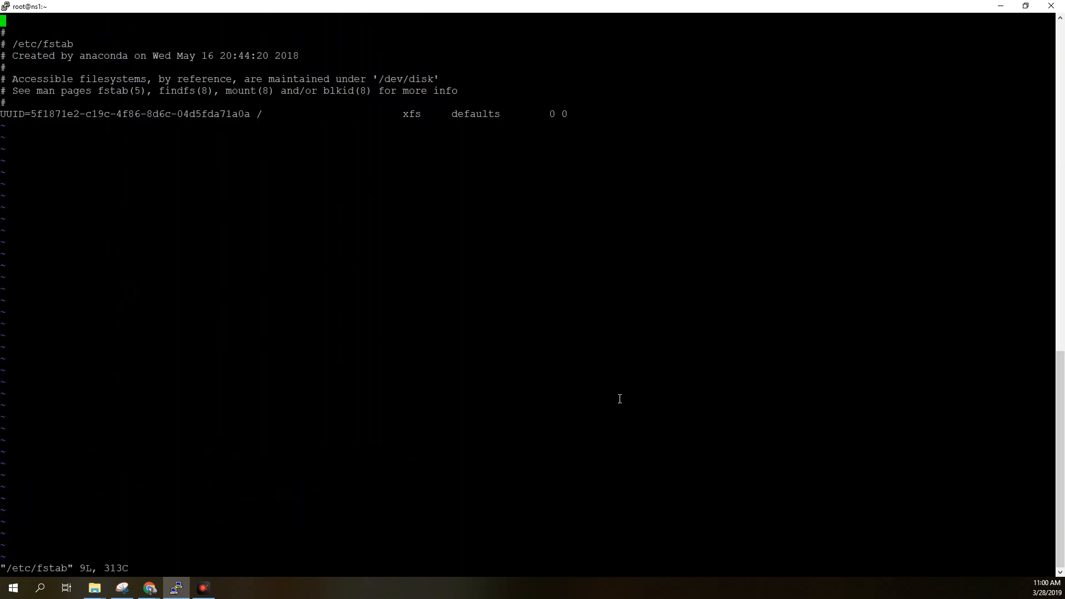
Add a new line below the UUID entry in /etc/fstab with the tutorial's text /swapfile swap swap defaults 0 0.
{"action": "key", "text": "Down"}
{"action": "key", "text": "Down"}
{"action": "key", "text": "Down"}
{"action": "key", "text": "Down"}
{"action": "key", "text": "Down"}
{"action": "key", "text": "Down"}
{"action": "key", "text": "Down"}
{"action": "key", "text": "Down"}
{"action": "key", "text": "o"}
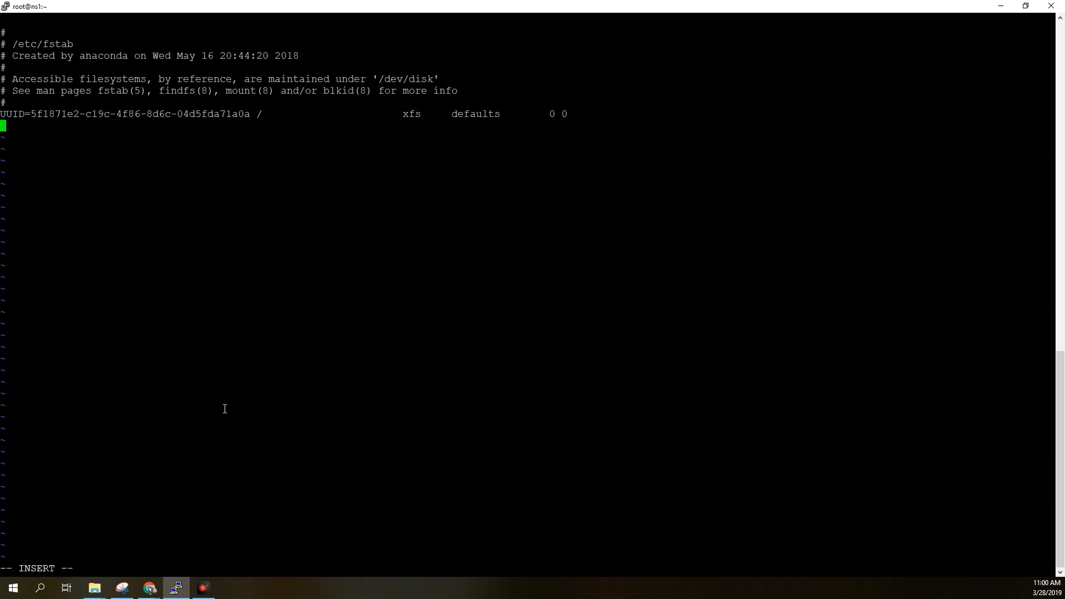
{"action": "key", "text": "alt+Tab"}
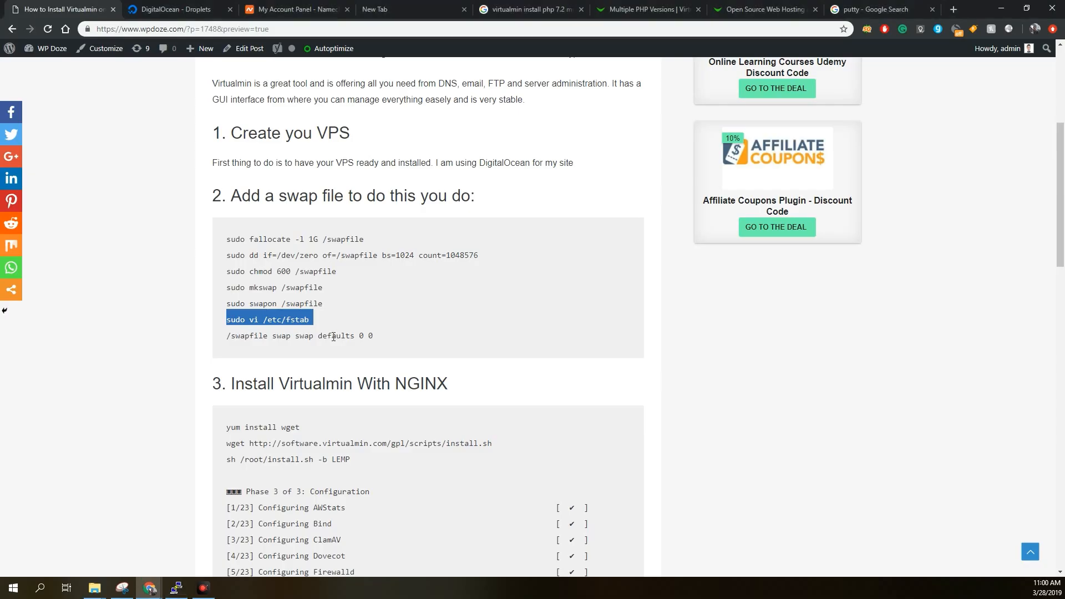
{"action": "triple_click", "coordinate": [335, 337]}
{"action": "right_click", "coordinate": [335, 339]}
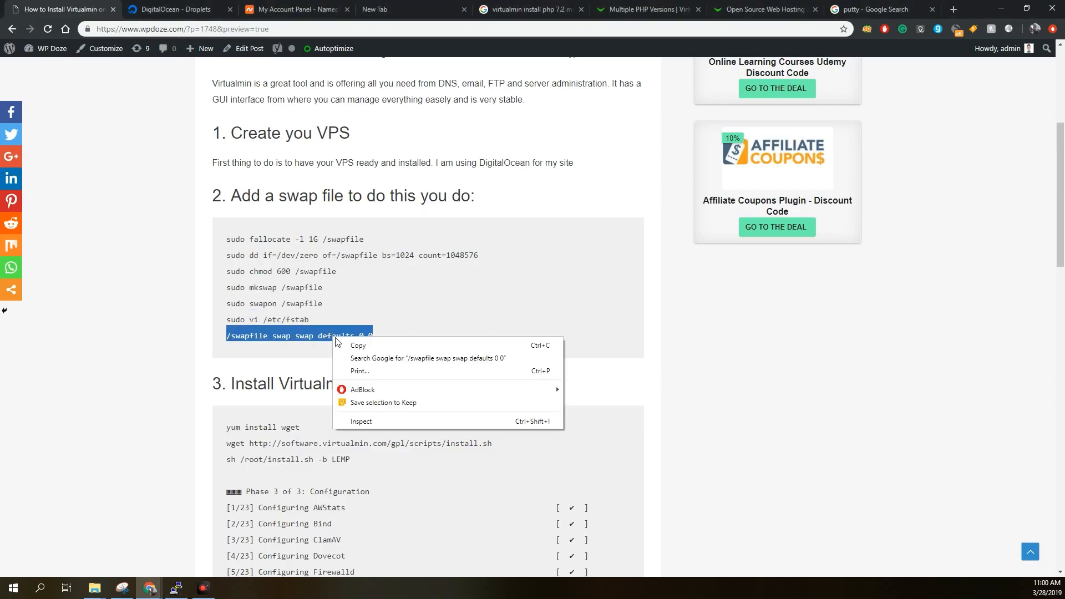
{"action": "left_click", "coordinate": [348, 345]}
{"action": "key", "text": "alt+Tab"}
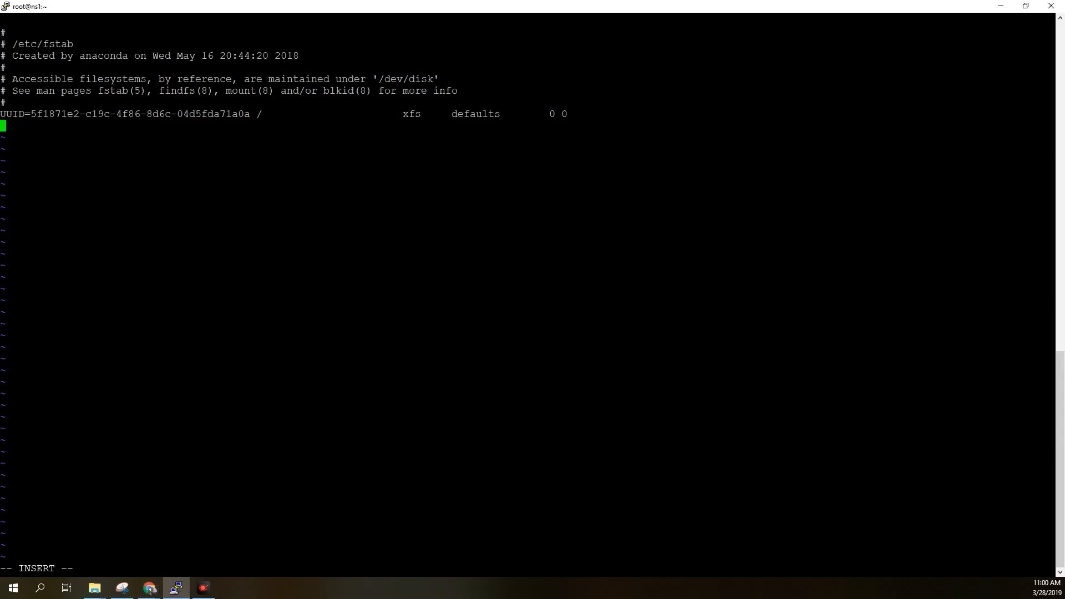
{"action": "right_click", "coordinate": [360, 328]}
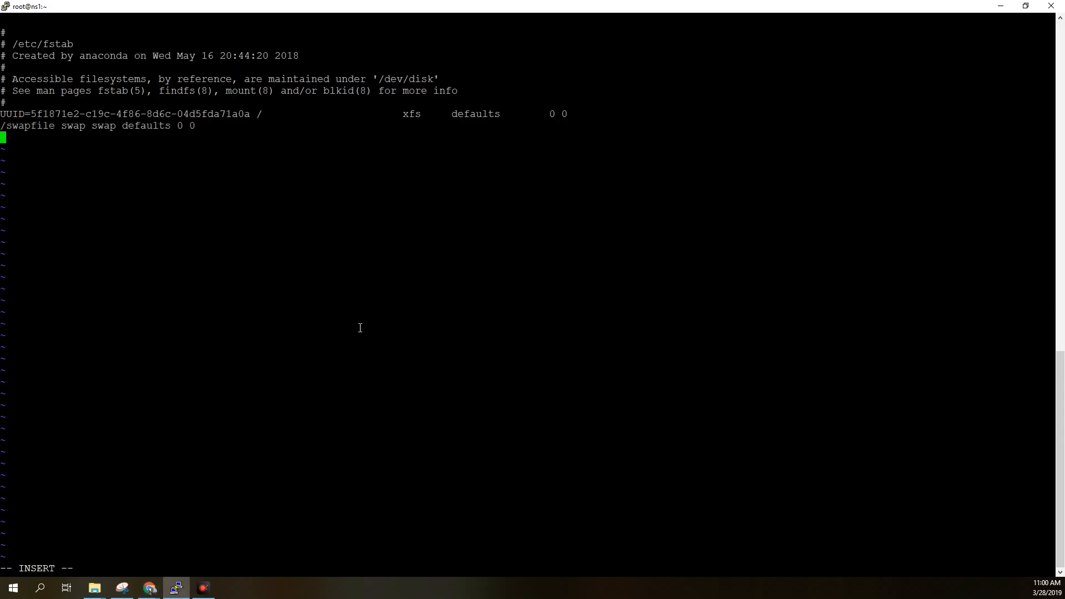
Save the edited /etc/fstab with :wq! and return to the shell prompt.
{"action": "key", "text": "Escape"}
{"action": "type", "text": ":wq!"}
{"action": "key", "text": "Return"}
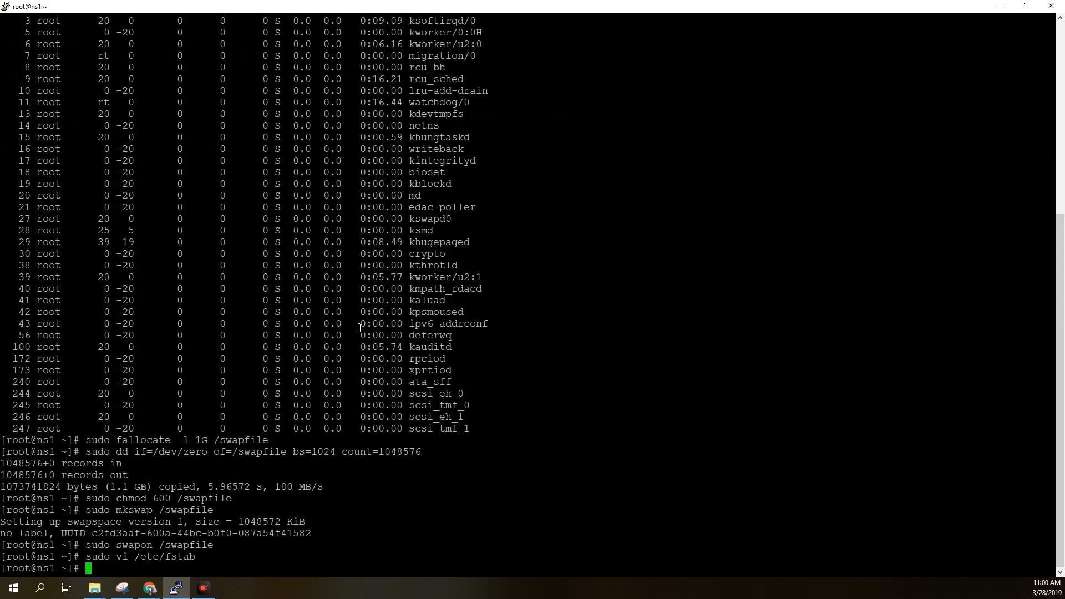
Run top again to check the server's swap memory with the swap file enabled.
{"action": "type", "text": "top"}
{"action": "key", "text": "Return"}
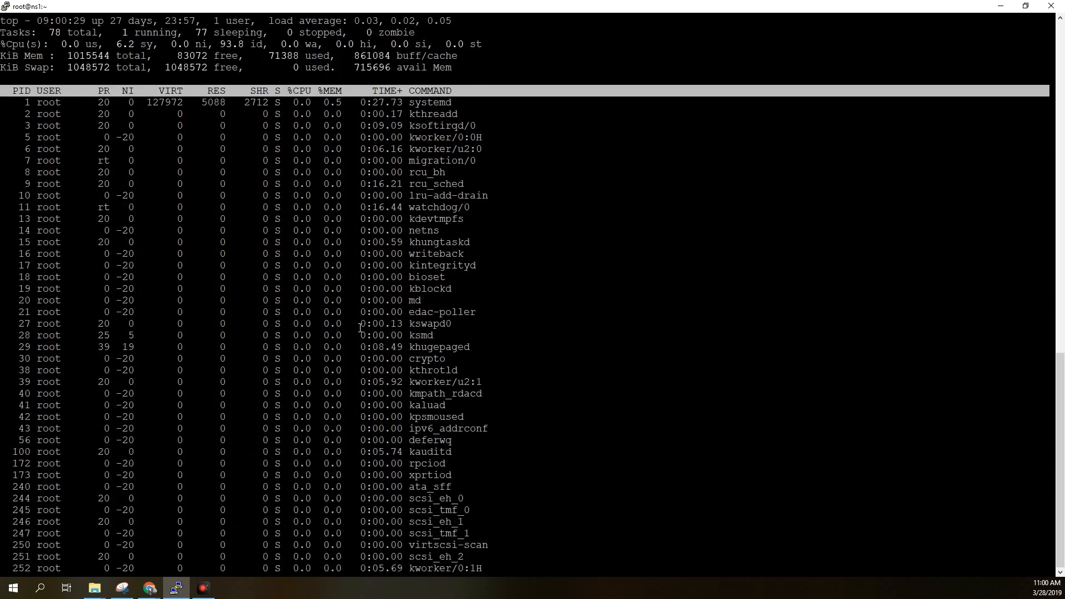
Examine the swap total in the top output and quit top.
{"action": "left_click_drag", "start_coordinate": [24, 67], "coordinate": [217, 67]}
{"action": "key", "text": "q"}
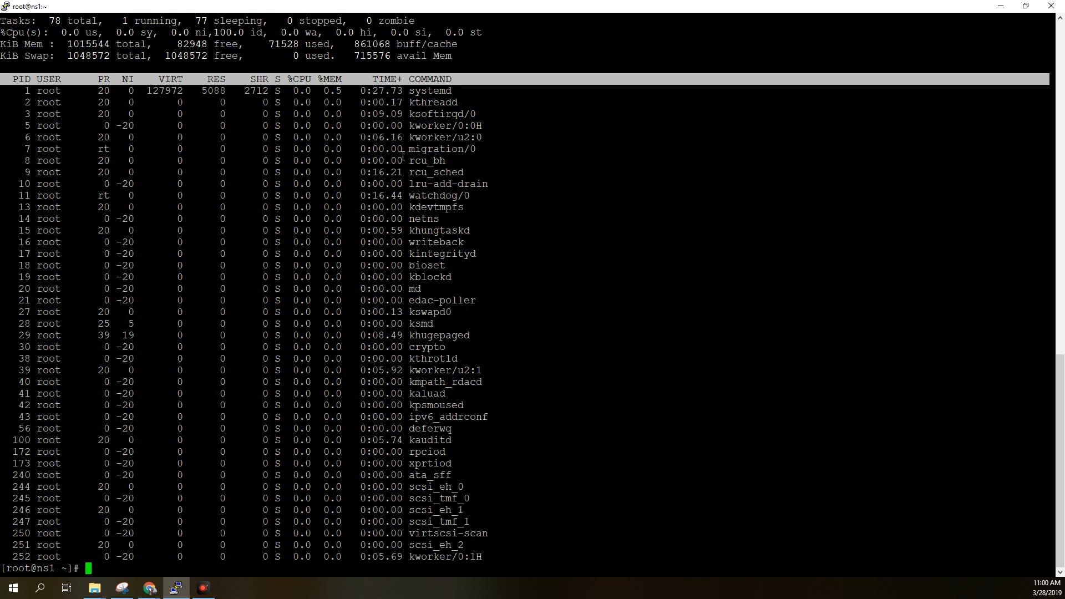
{"action": "type", "text": "yum update"}
{"action": "key", "text": "Return"}
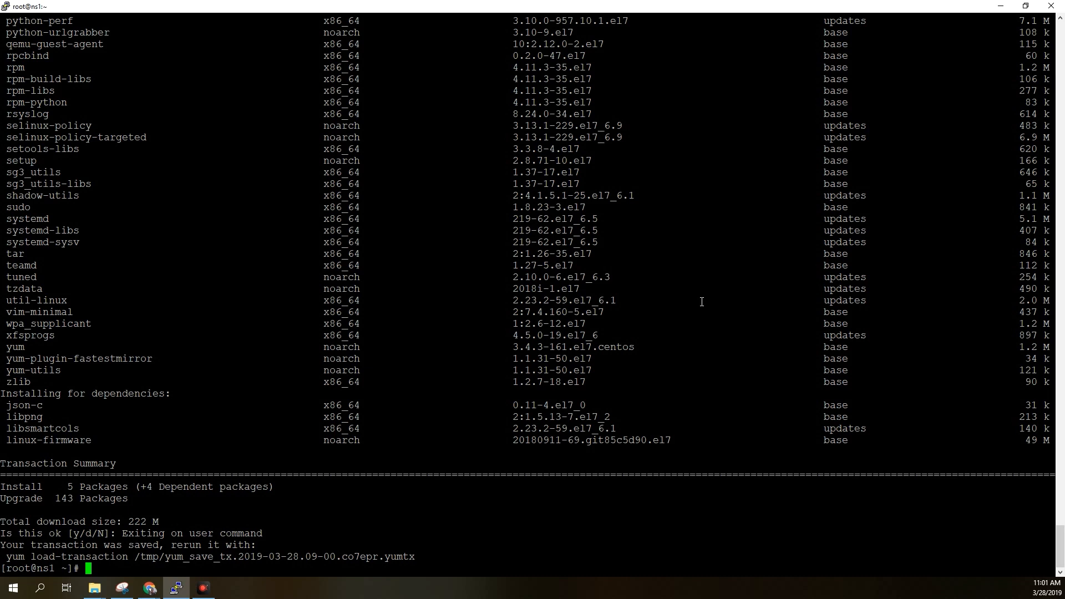
Run yum update, accepting both the package transaction and the CentOS 7 GPG key import with y.
{"action": "type", "text": "yum update"}
{"action": "key", "text": "Return"}
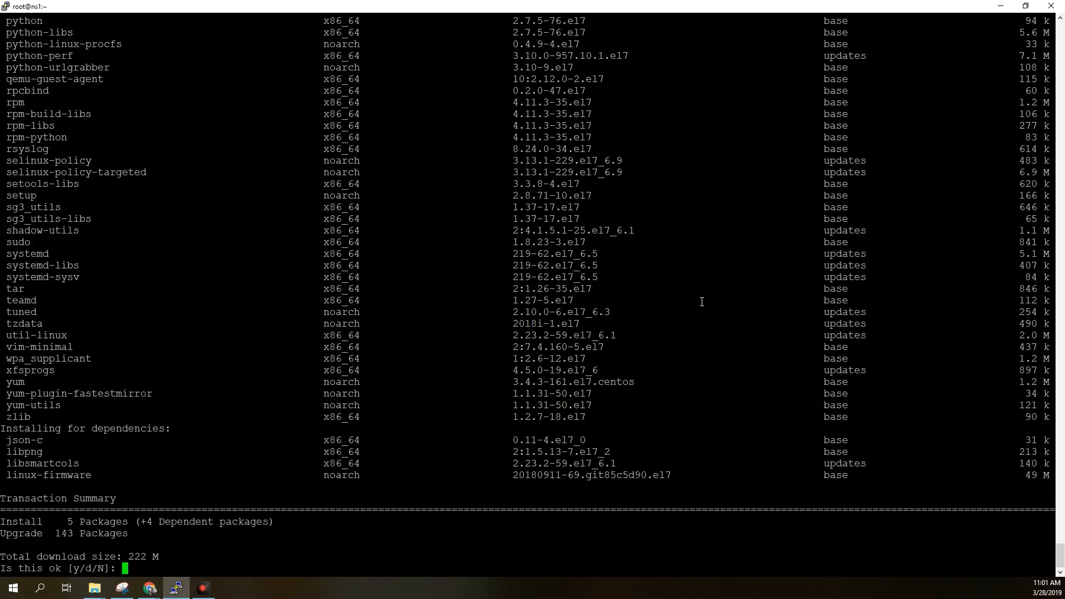
{"action": "type", "text": "y"}
{"action": "key", "text": "Return"}
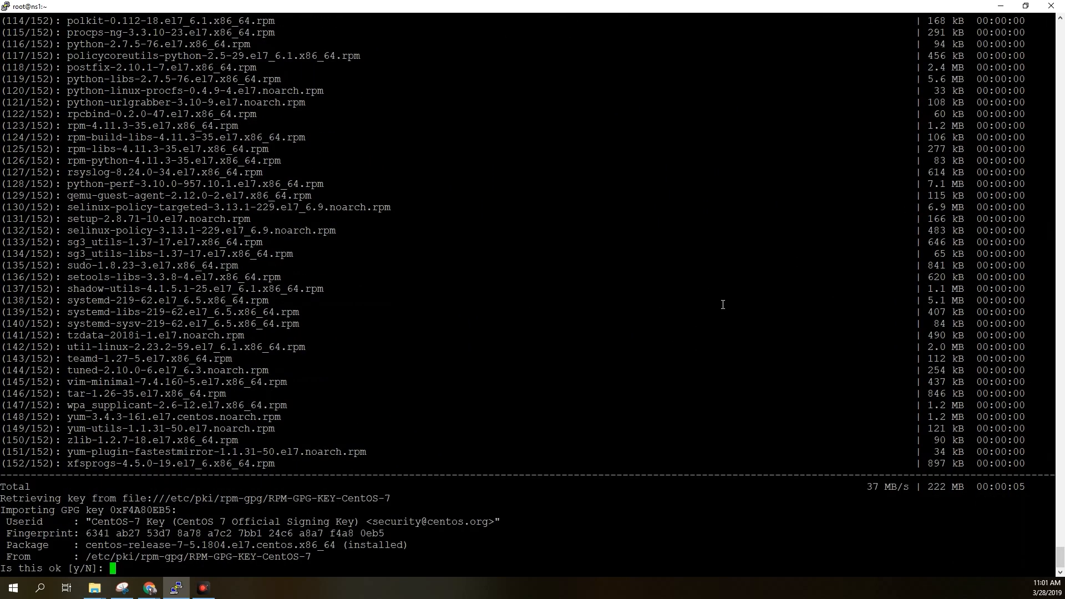
{"action": "type", "text": "y"}
{"action": "key", "text": "Return"}
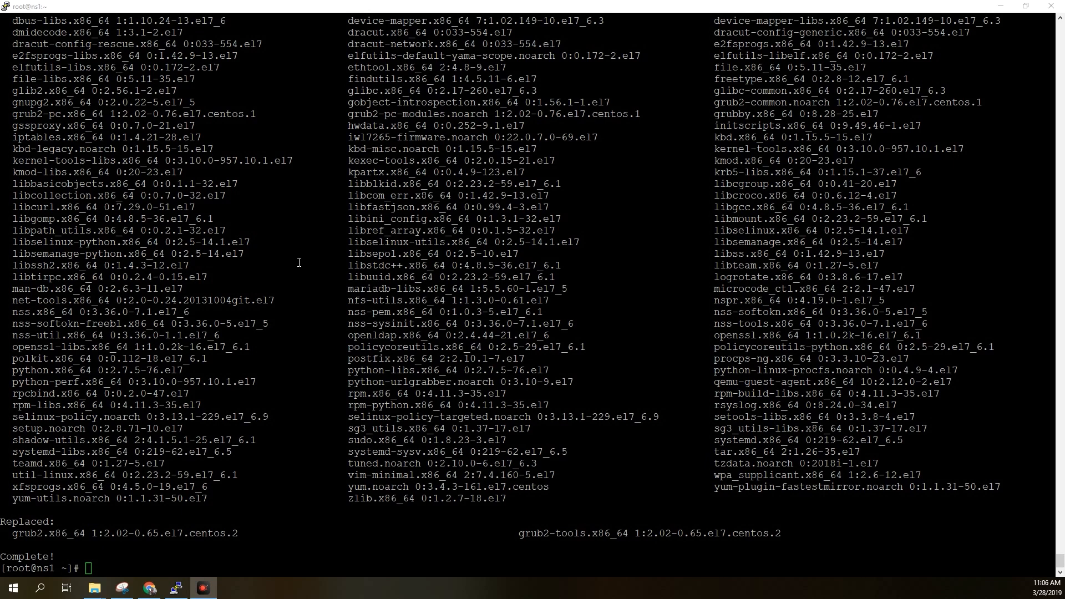
Run yum upgrade in the terminal to check for any remaining package upgrades.
{"action": "left_click", "coordinate": [265, 312]}
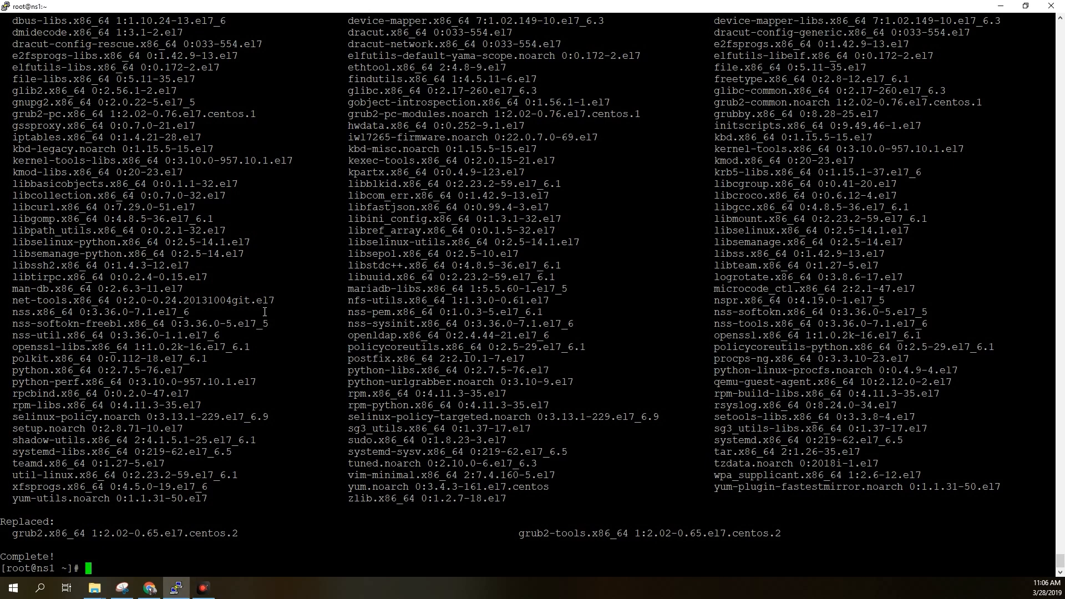
{"action": "type", "text": "yum upgr"}
{"action": "type", "text": "ade"}
{"action": "key", "text": "Return"}
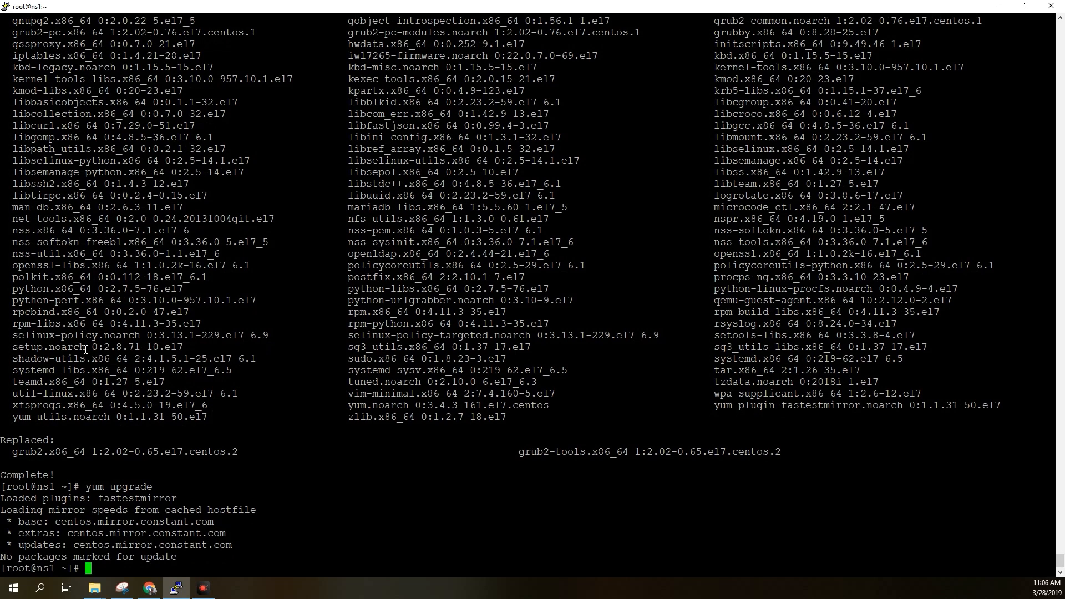
Reboot the server with the reboot command and dismiss the PuTTY connection error.
{"action": "type", "text": "reboot"}
{"action": "key", "text": "Return"}
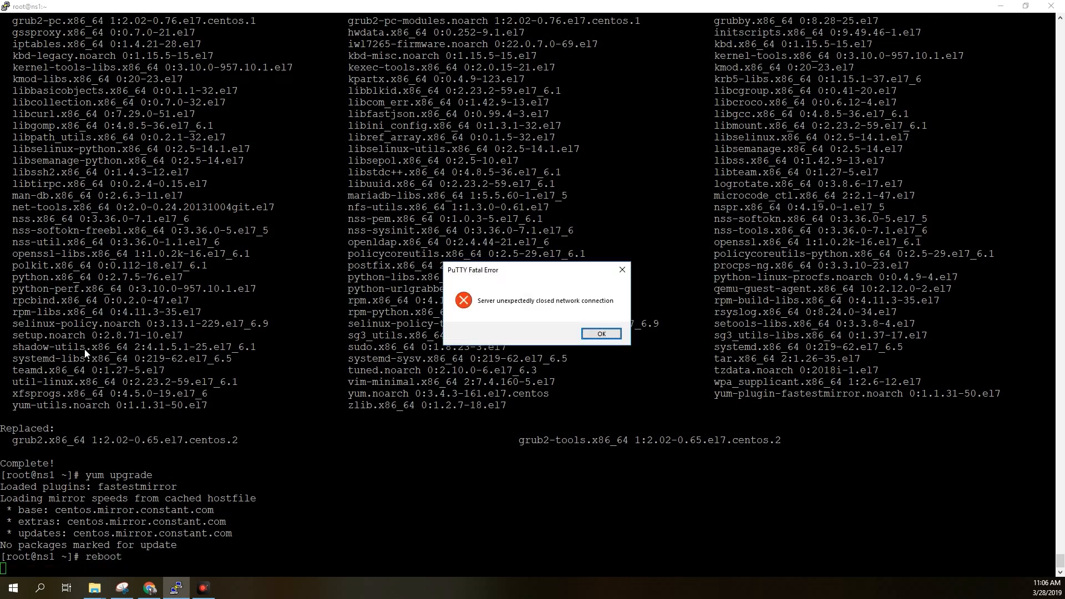
{"action": "left_click", "coordinate": [601, 334]}
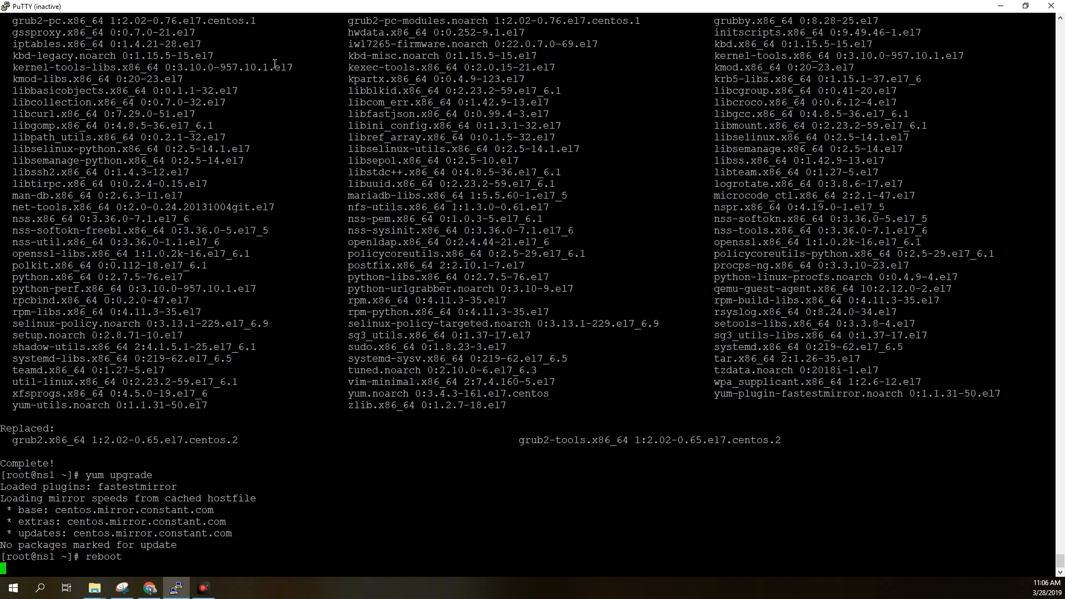
{"action": "right_click", "coordinate": [339, 6]}
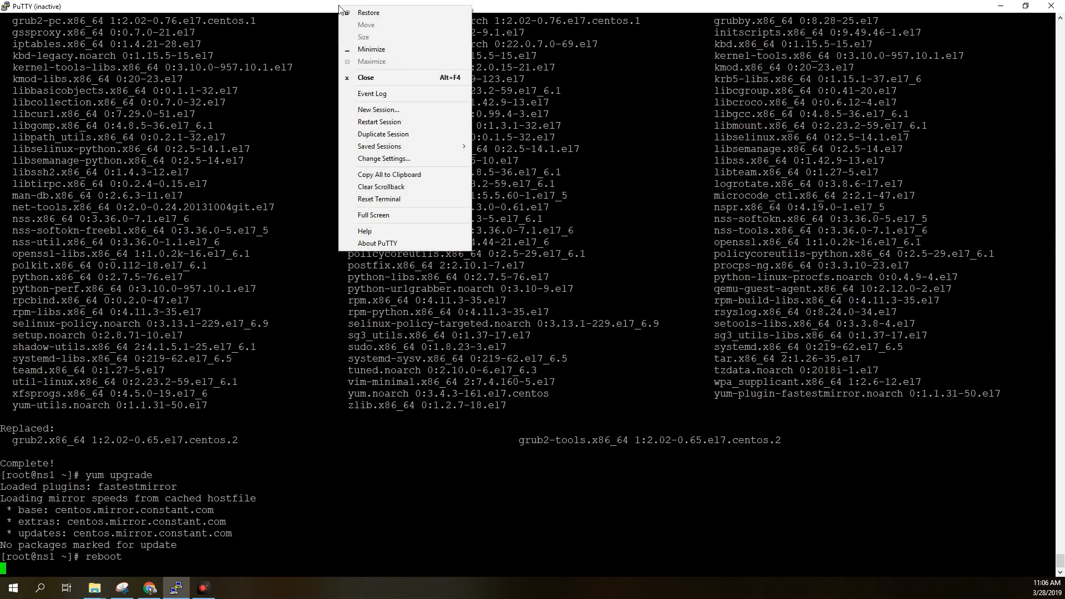
{"action": "left_click", "coordinate": [383, 133]}
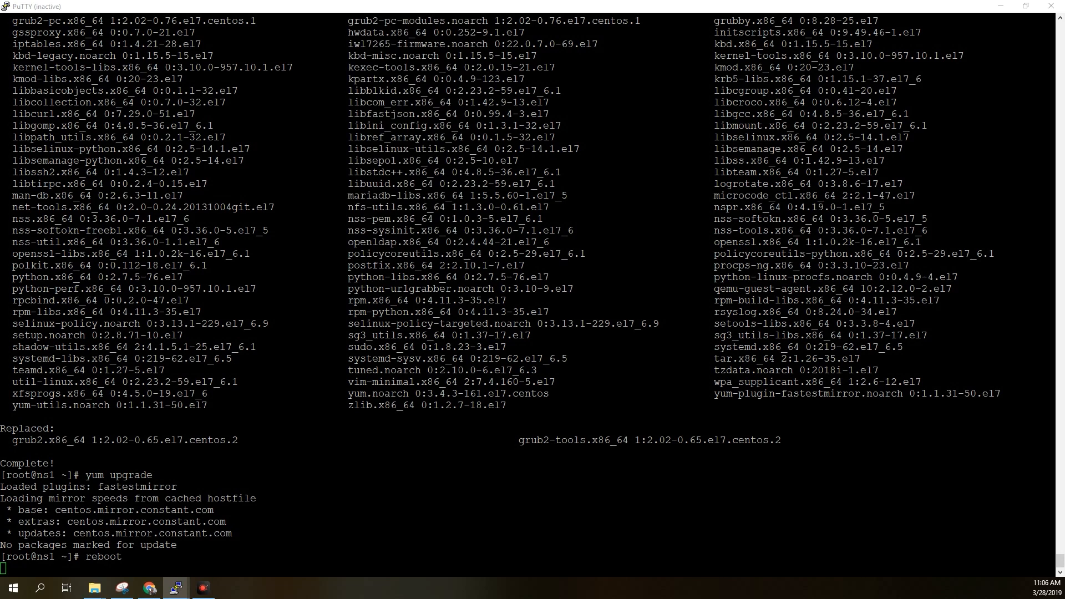
{"action": "left_click_drag", "start_coordinate": [0, 133], "coordinate": [481, 50]}
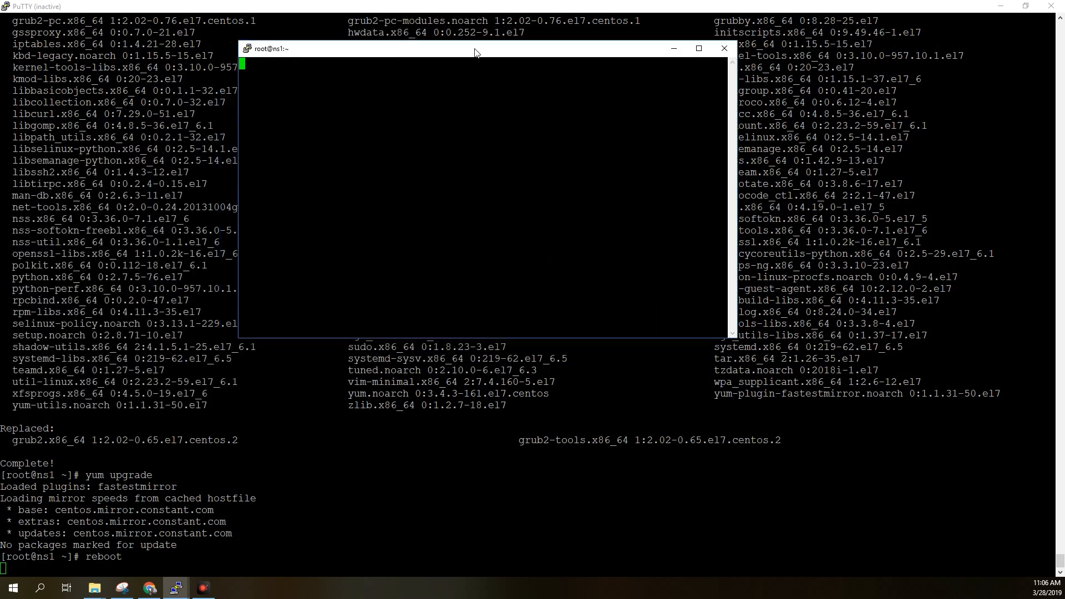
{"action": "left_click", "coordinate": [722, 50]}
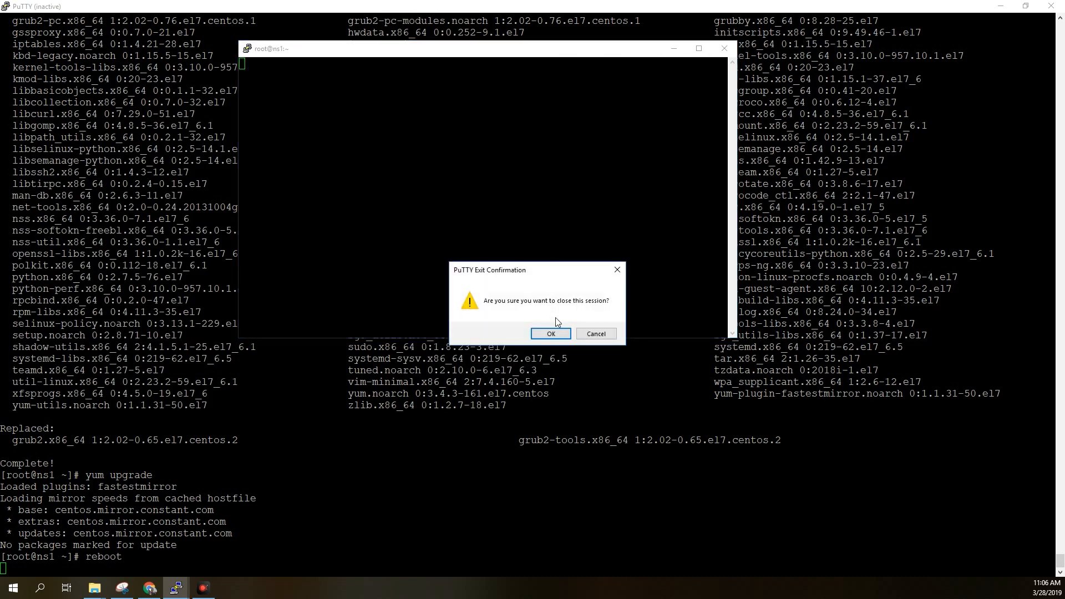
{"action": "left_click", "coordinate": [551, 334]}
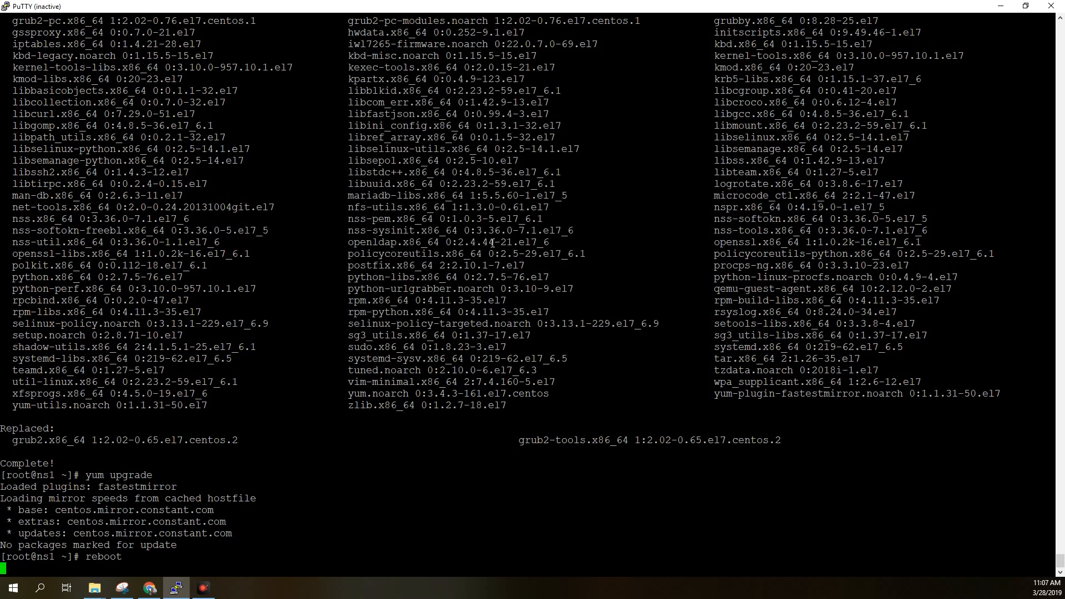
Duplicate the PuTTY session to reconnect to the server and close the old inactive terminal window.
{"action": "right_click", "coordinate": [404, 3]}
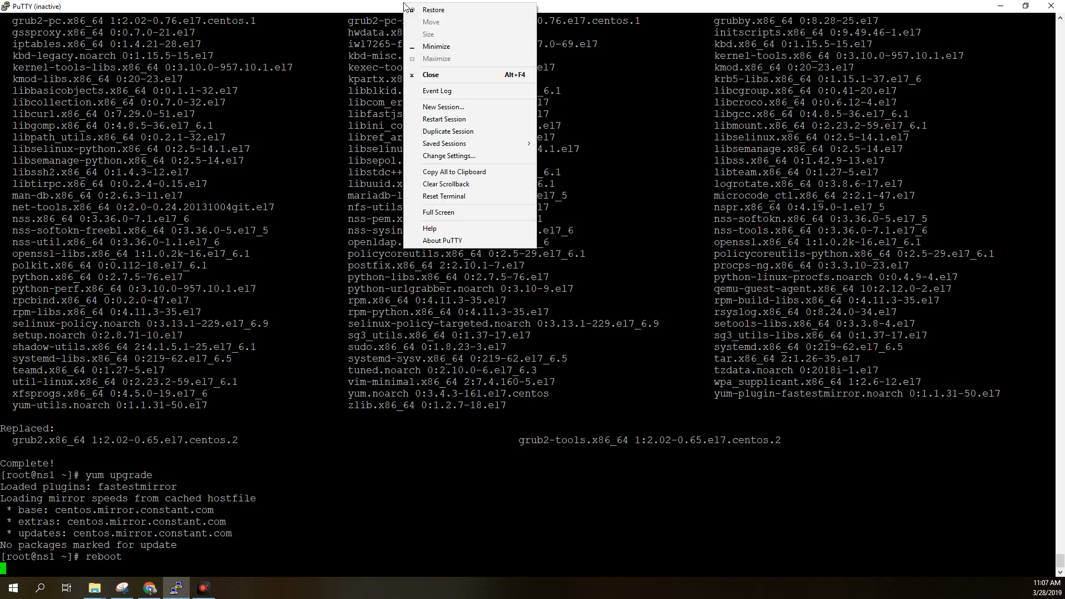
{"action": "left_click", "coordinate": [446, 130]}
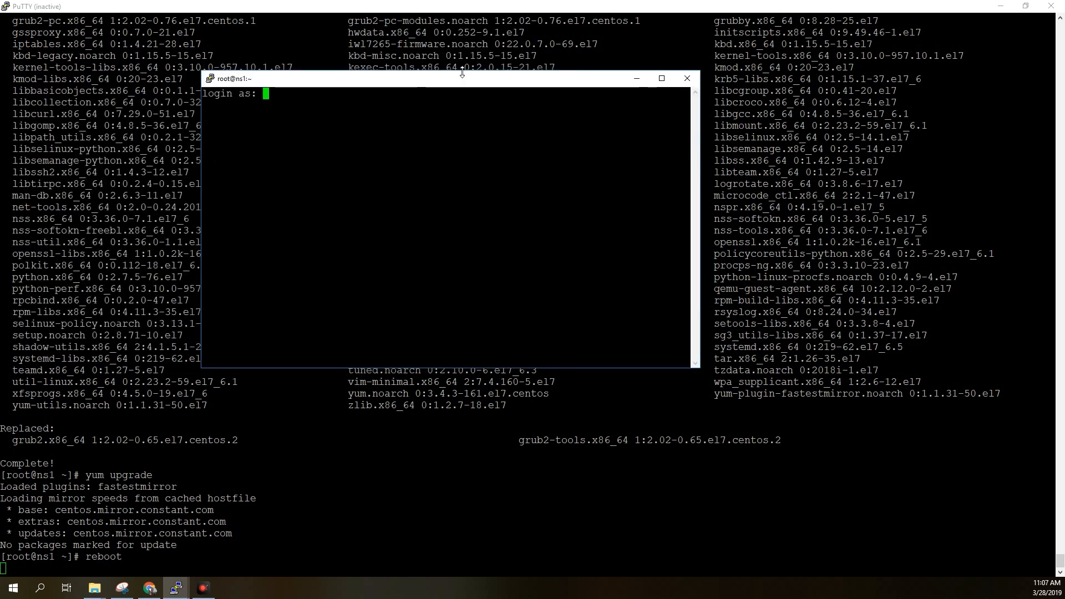
{"action": "left_click", "coordinate": [1054, 7]}
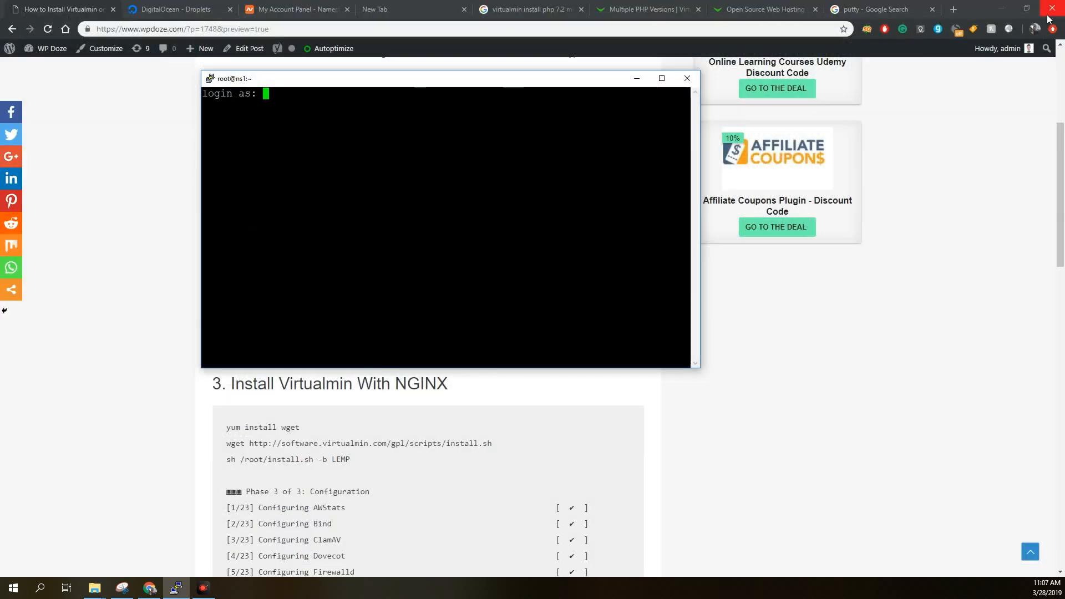
Log in as root with the account password and maximize the new terminal window.
{"action": "type", "text": "root"}
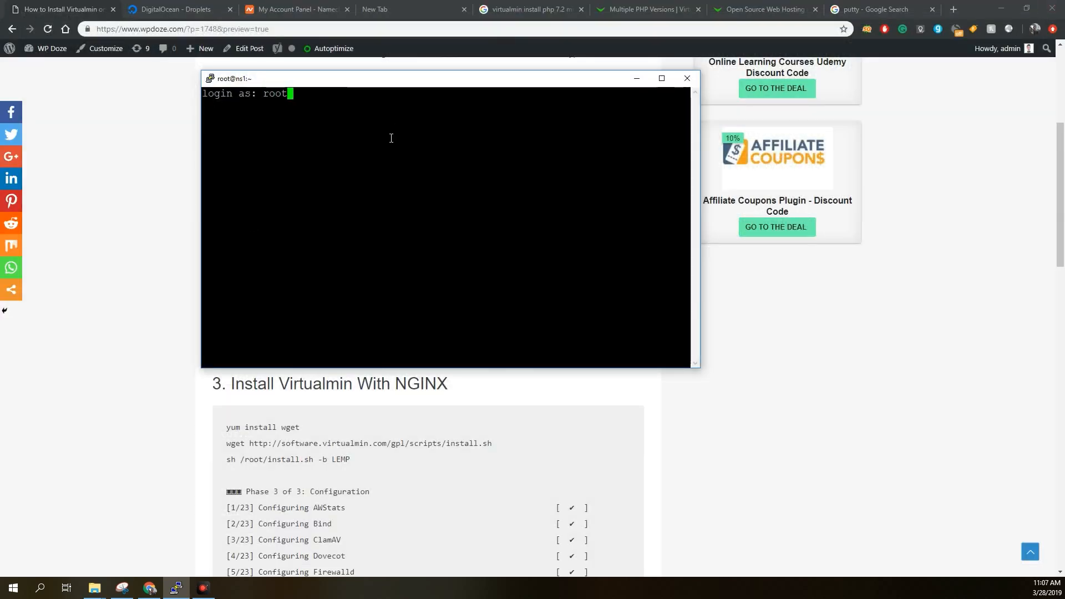
{"action": "key", "text": "Return"}
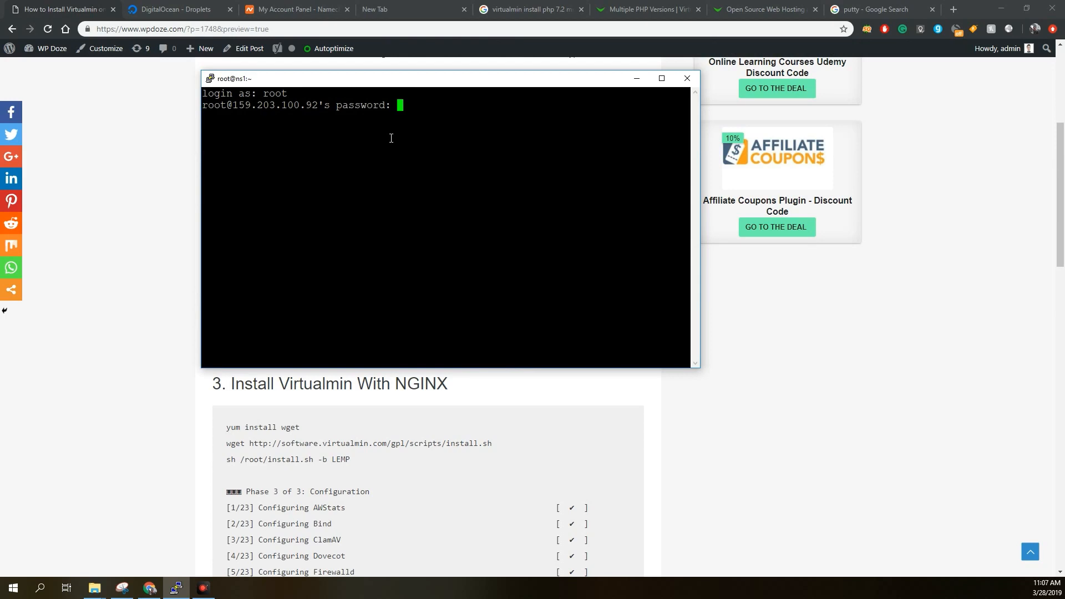
{"action": "key", "text": "Return"}
{"action": "left_click", "coordinate": [660, 79]}
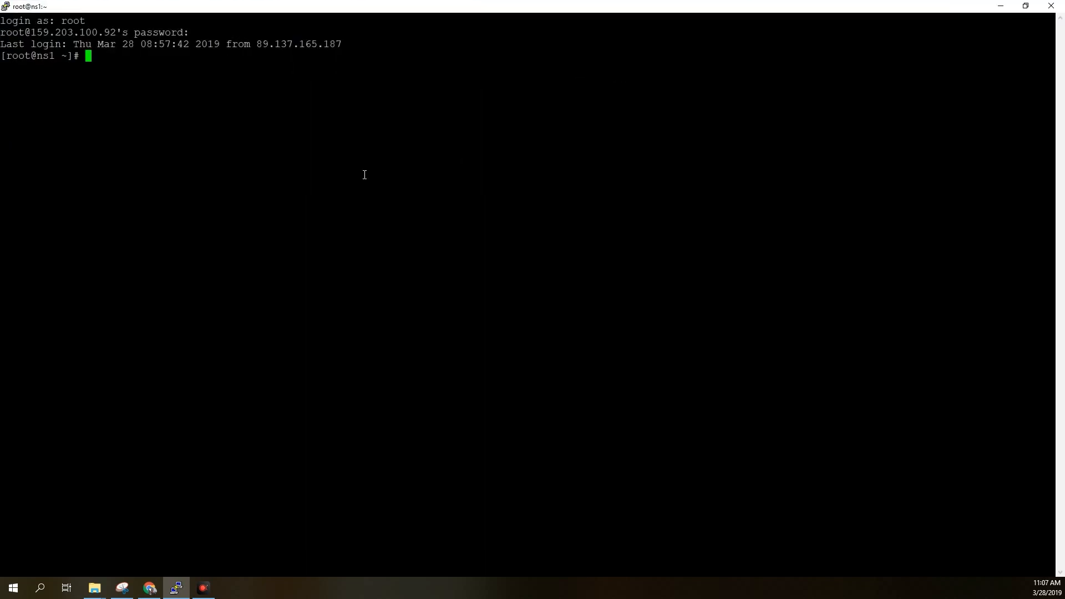
Run top to check that the swap memory persists after the reboot, and quit it.
{"action": "type", "text": "top"}
{"action": "key", "text": "Return"}
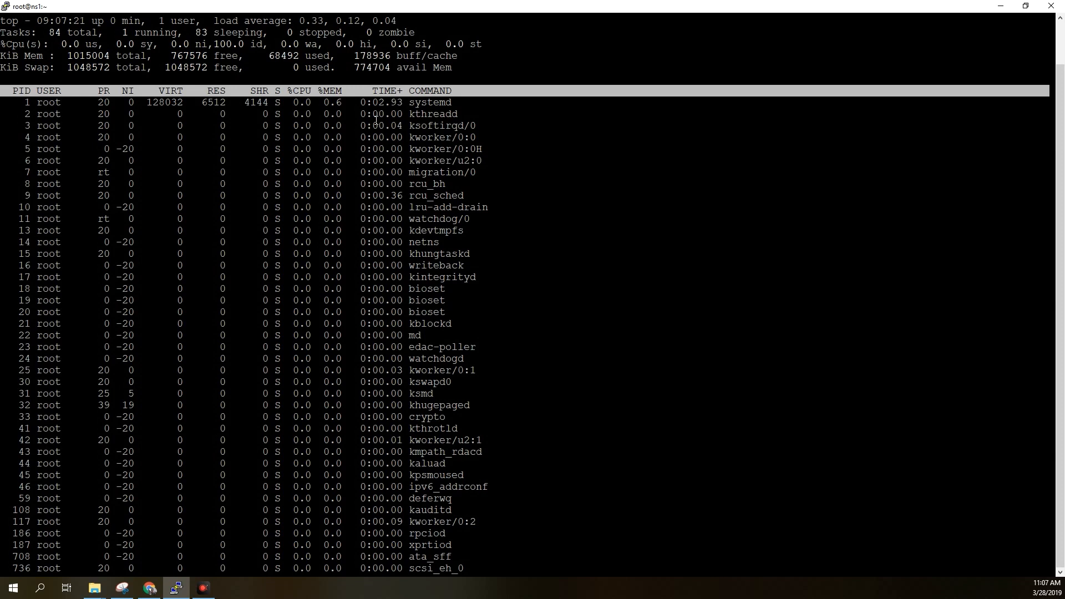
{"action": "key", "text": "q"}
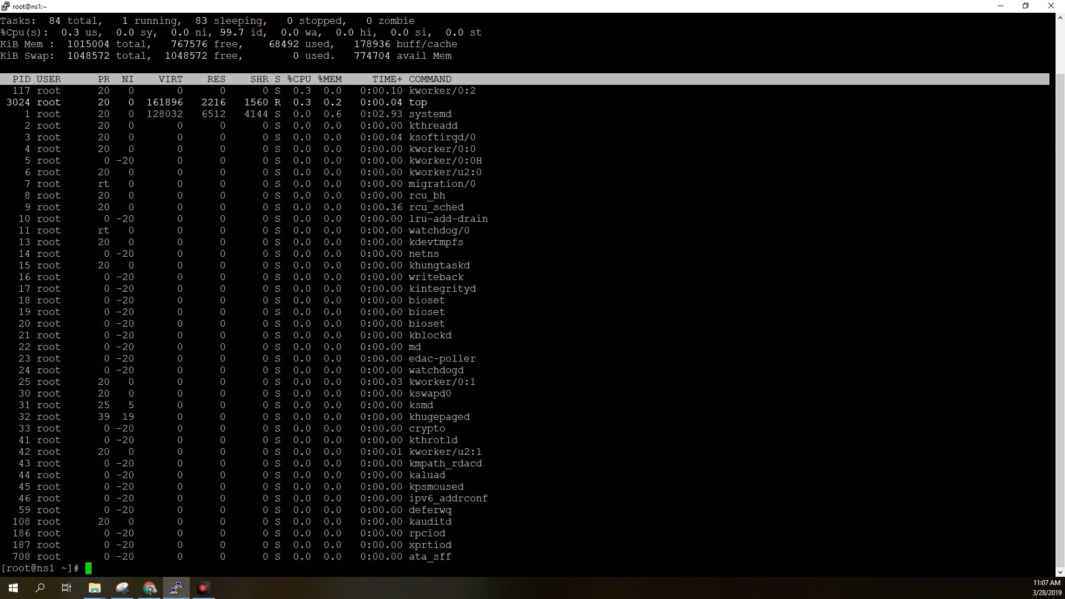
Copy yum install wget from the Chrome tutorial, run it in the PuTTY terminal and confirm the installation with y.
{"action": "key", "text": "alt+Tab"}
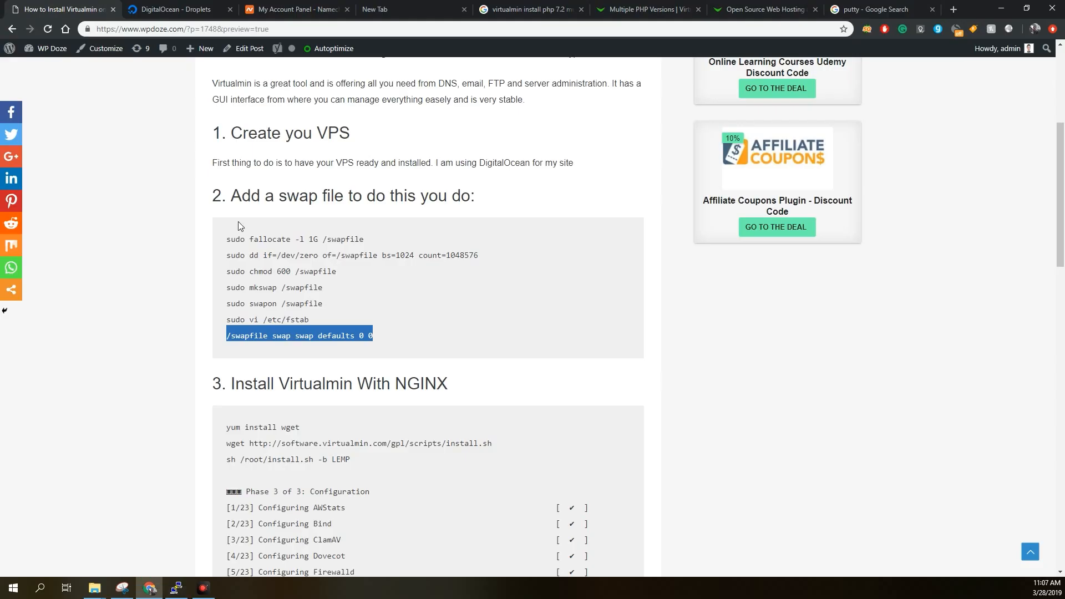
{"action": "scroll", "coordinate": [284, 295], "scroll_direction": "down", "scroll_amount": 1}
{"action": "left_click", "coordinate": [301, 370]}
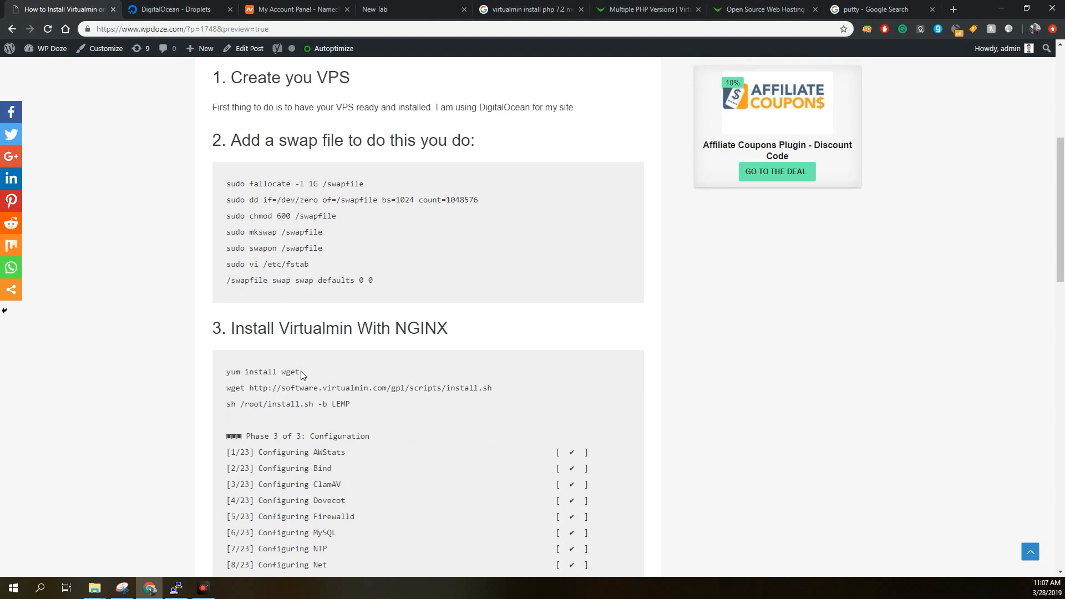
{"action": "left_click_drag", "start_coordinate": [301, 372], "coordinate": [227, 373]}
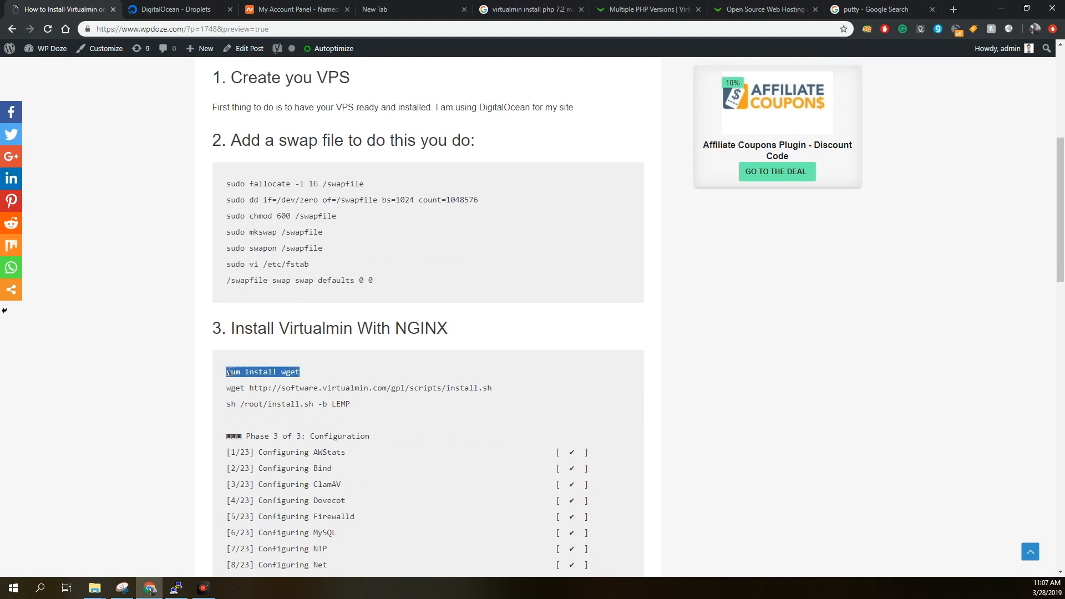
{"action": "right_click", "coordinate": [259, 373]}
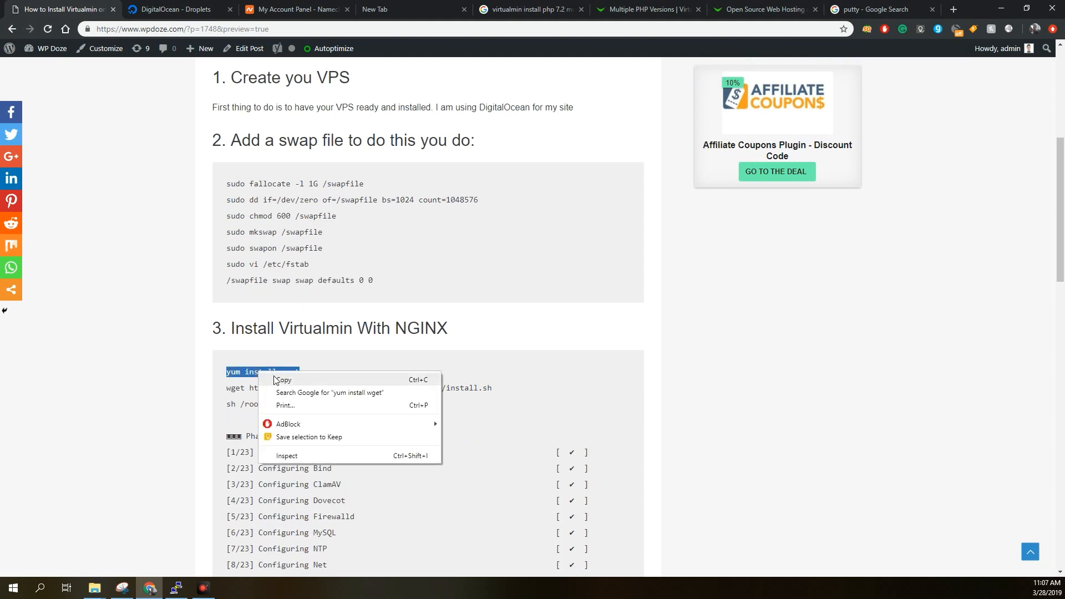
{"action": "left_click", "coordinate": [277, 378]}
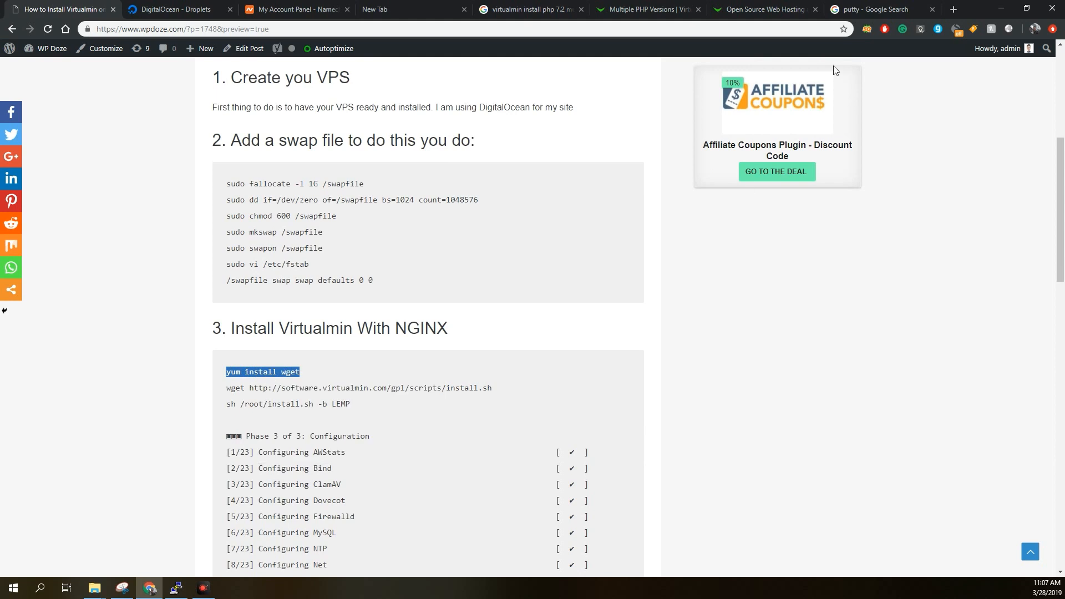
{"action": "left_click", "coordinate": [1003, 11]}
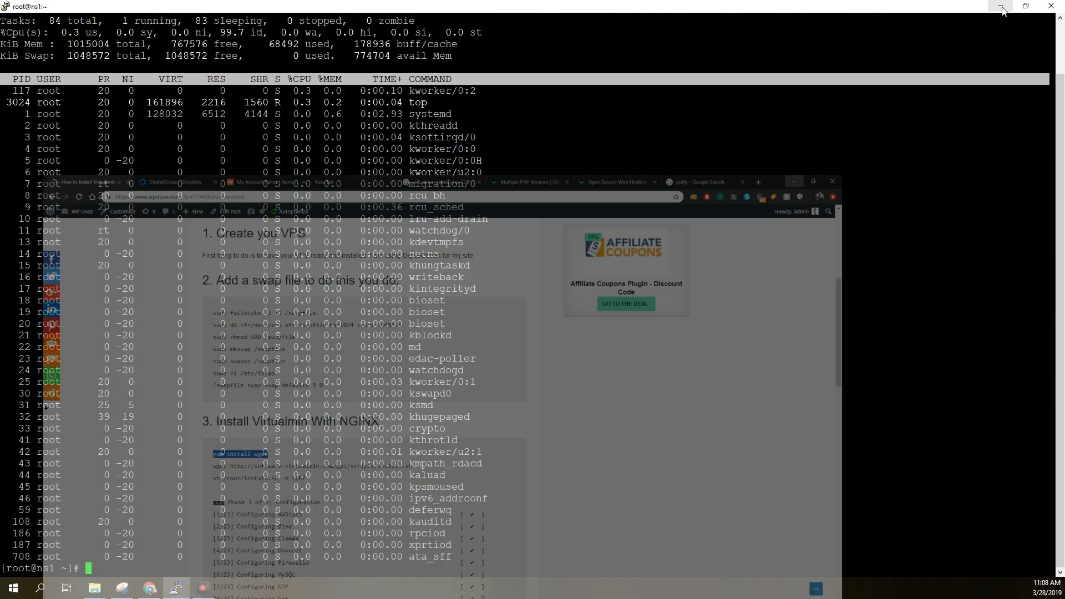
{"action": "right_click", "coordinate": [739, 349]}
{"action": "key", "text": "Return"}
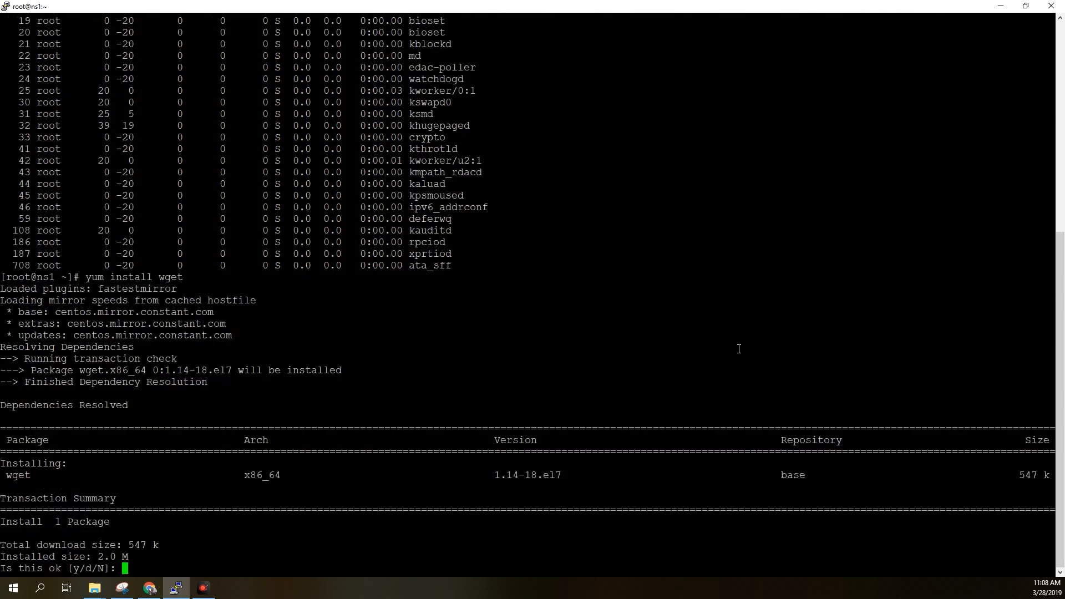
{"action": "type", "text": "y"}
{"action": "key", "text": "Return"}
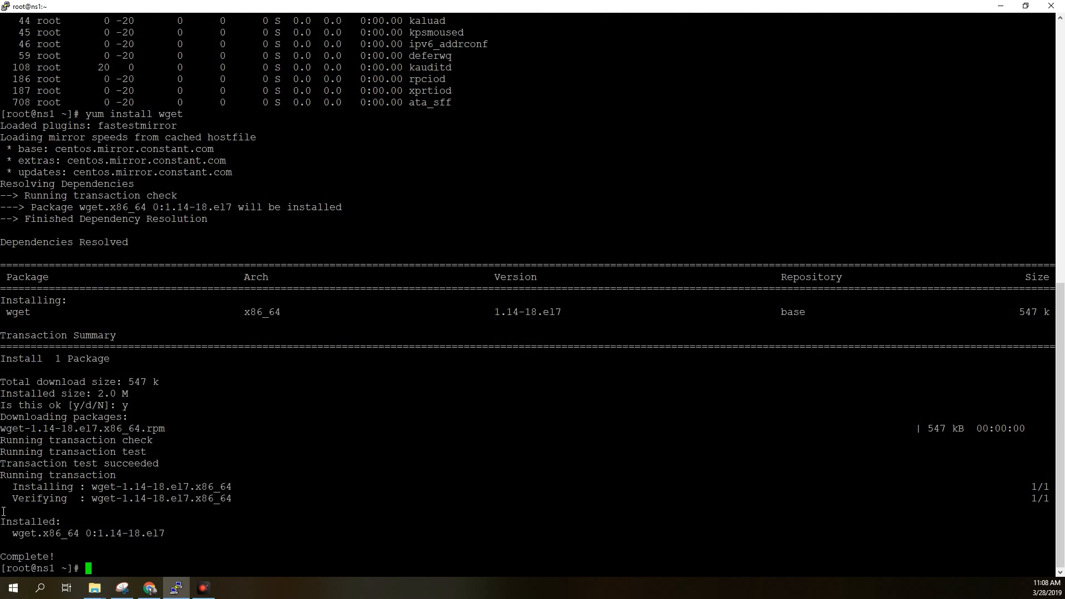
{"action": "key", "text": "alt+Tab"}
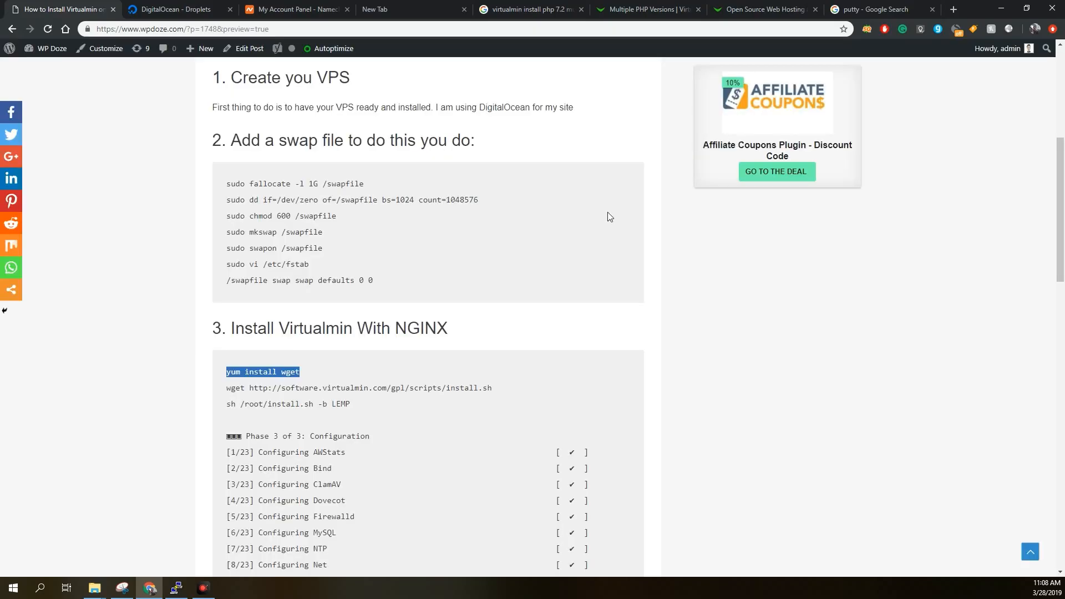
{"action": "left_click", "coordinate": [440, 384]}
{"action": "triple_click", "coordinate": [440, 383]}
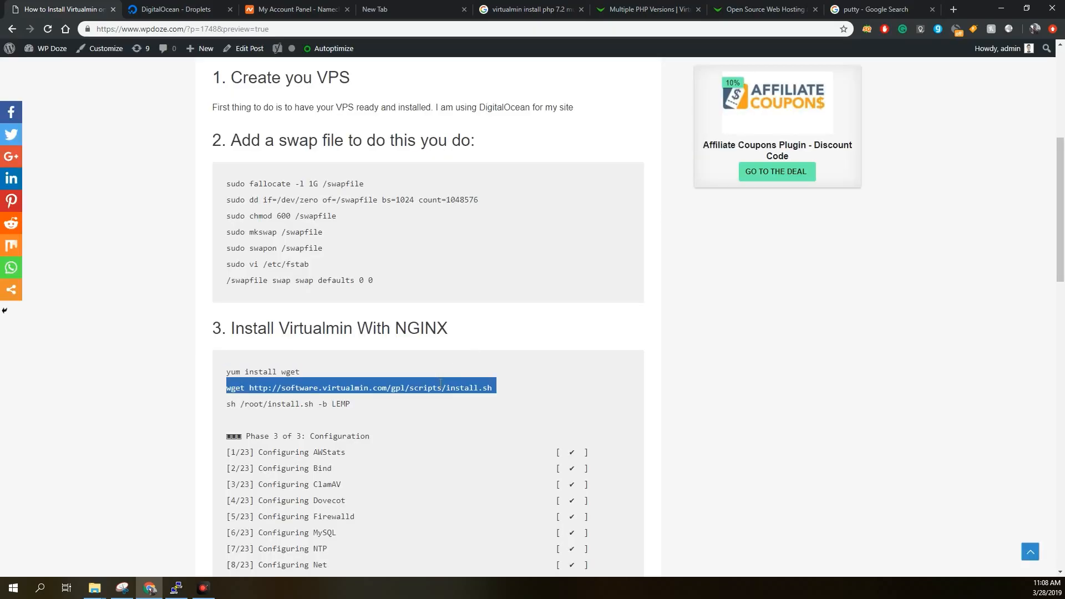
{"action": "right_click", "coordinate": [440, 384]}
{"action": "left_click", "coordinate": [472, 391]}
{"action": "key", "text": "alt+Tab"}
{"action": "right_click", "coordinate": [453, 449]}
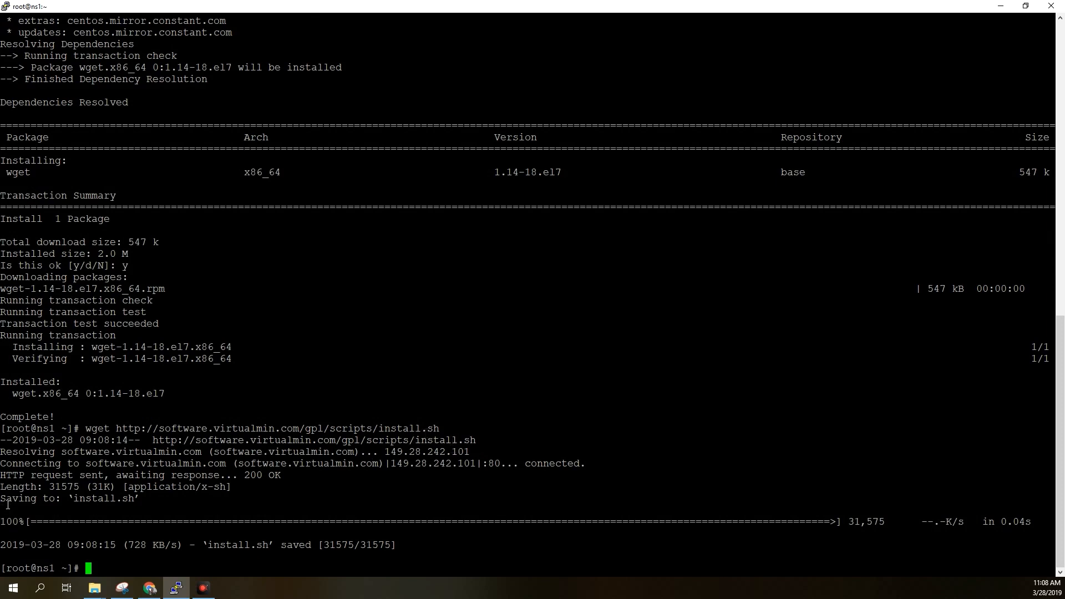
Switch to the Chrome tutorial and copy the installer command sh /root/install.sh -b LEMP.
{"action": "key", "text": "alt+Tab"}
{"action": "triple_click", "coordinate": [333, 404]}
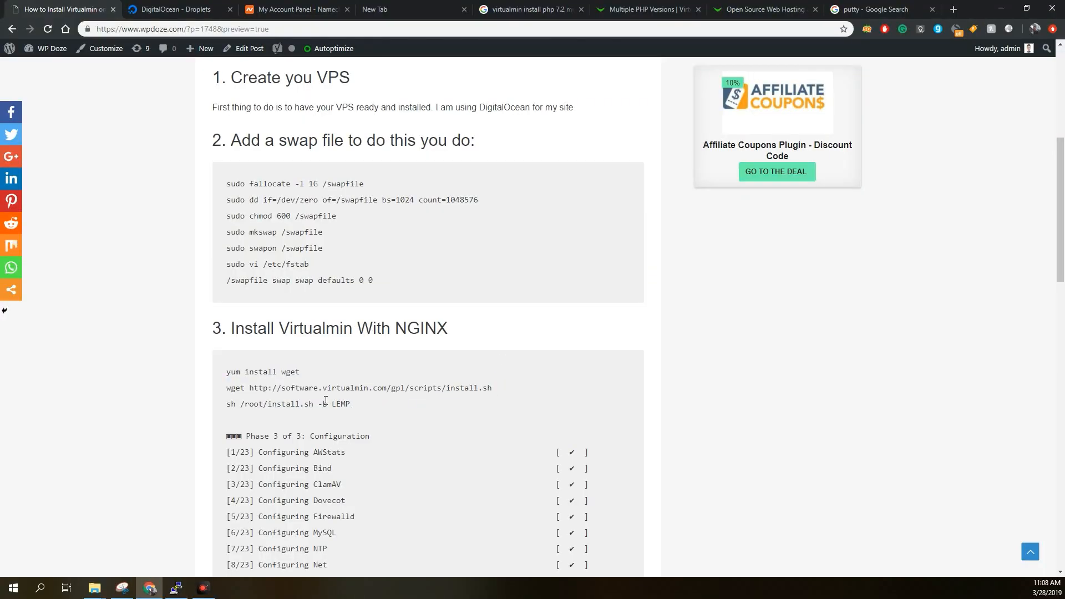
{"action": "right_click", "coordinate": [326, 401]}
{"action": "left_click", "coordinate": [350, 409]}
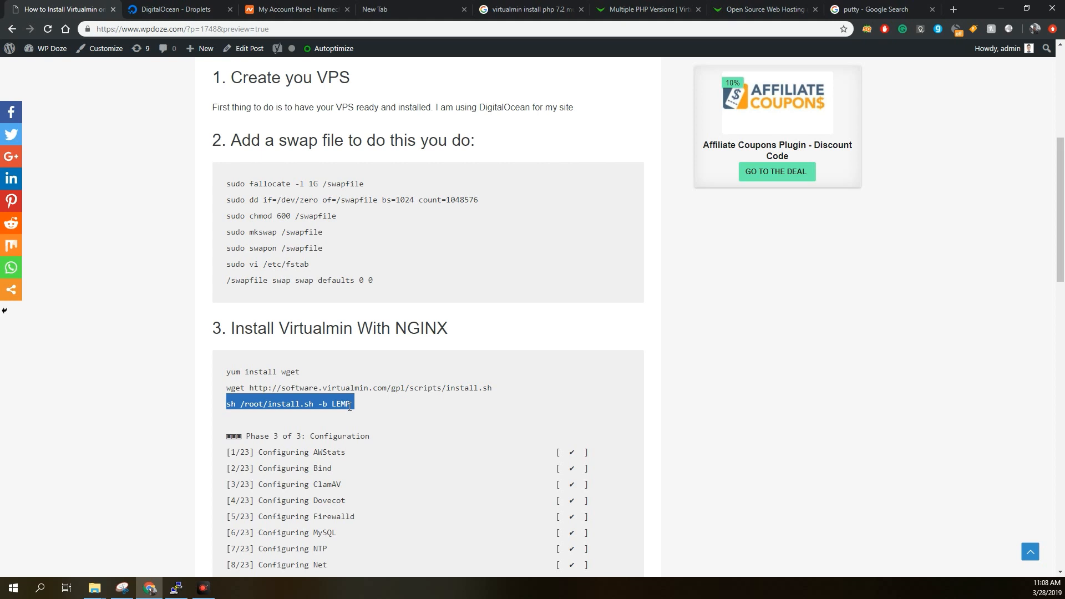
Switch to PuTTY, run the copied command sh /root/install.sh -b LEMP and confirm the Virtualmin installation with y.
{"action": "scroll", "coordinate": [350, 408], "scroll_direction": "down", "scroll_amount": 1}
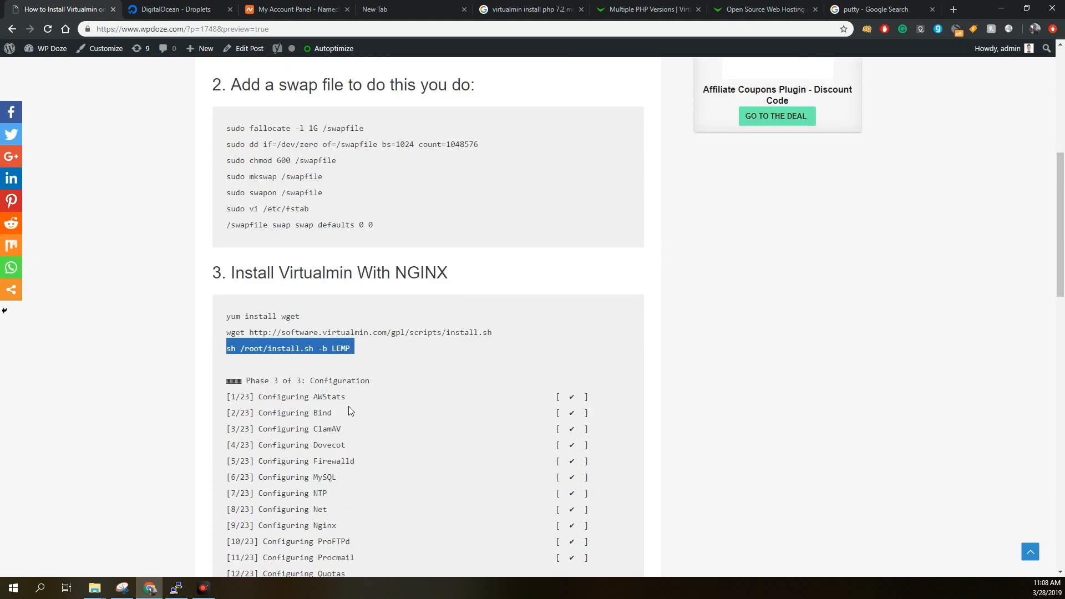
{"action": "scroll", "coordinate": [349, 406], "scroll_direction": "down", "scroll_amount": 1}
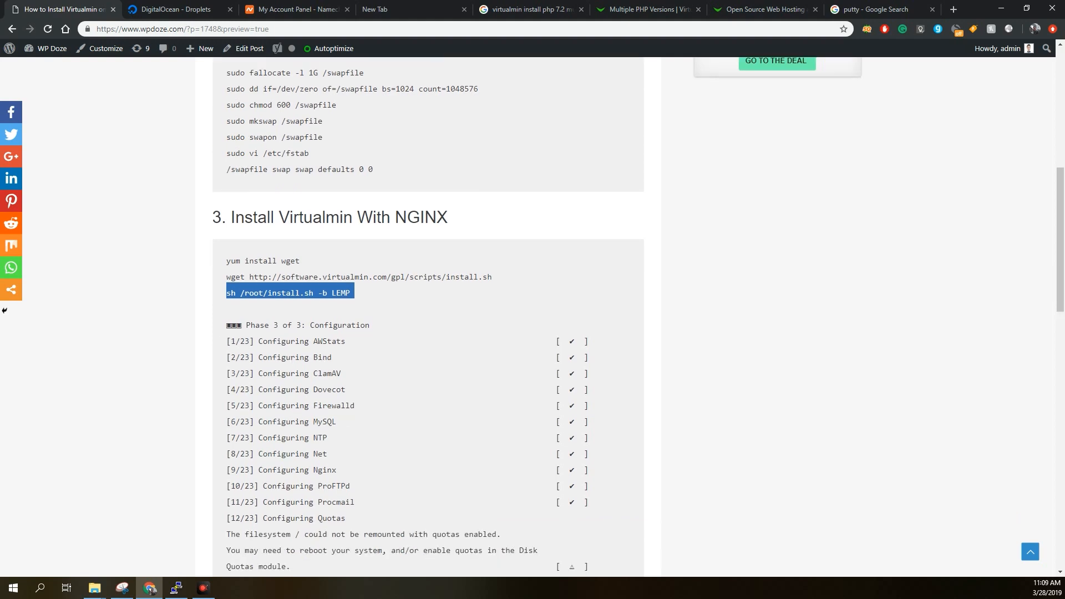
{"action": "key", "text": "alt+Tab"}
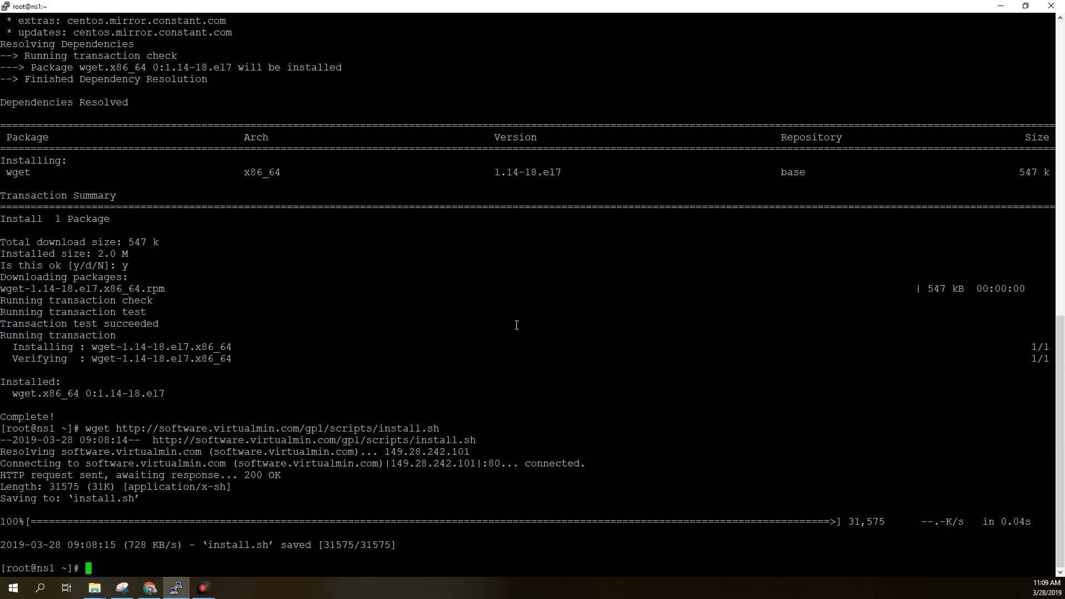
{"action": "right_click", "coordinate": [517, 325]}
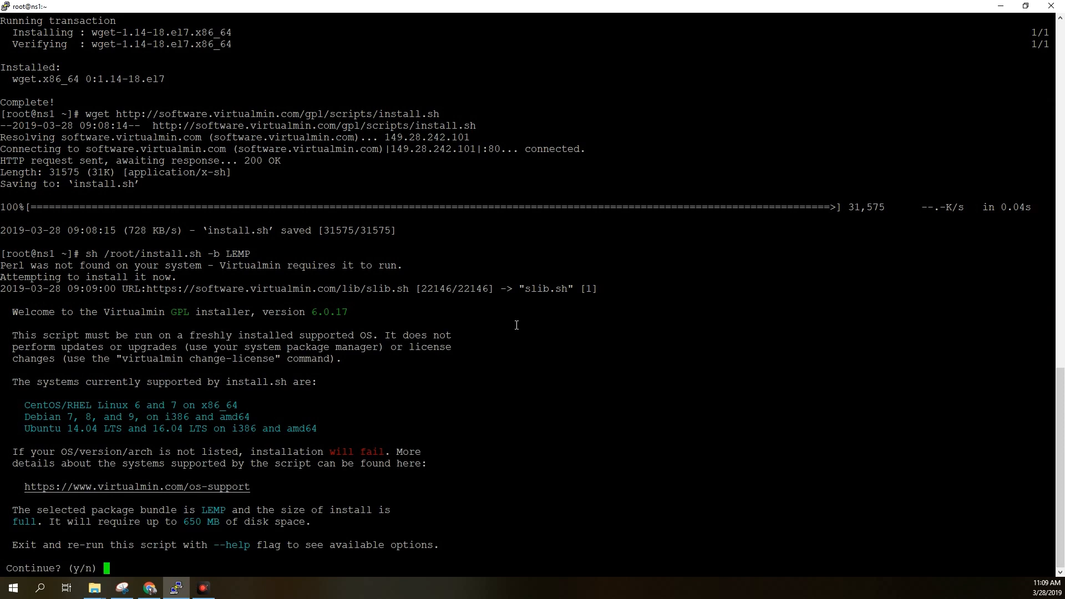
{"action": "type", "text": "y"}
{"action": "key", "text": "Return"}
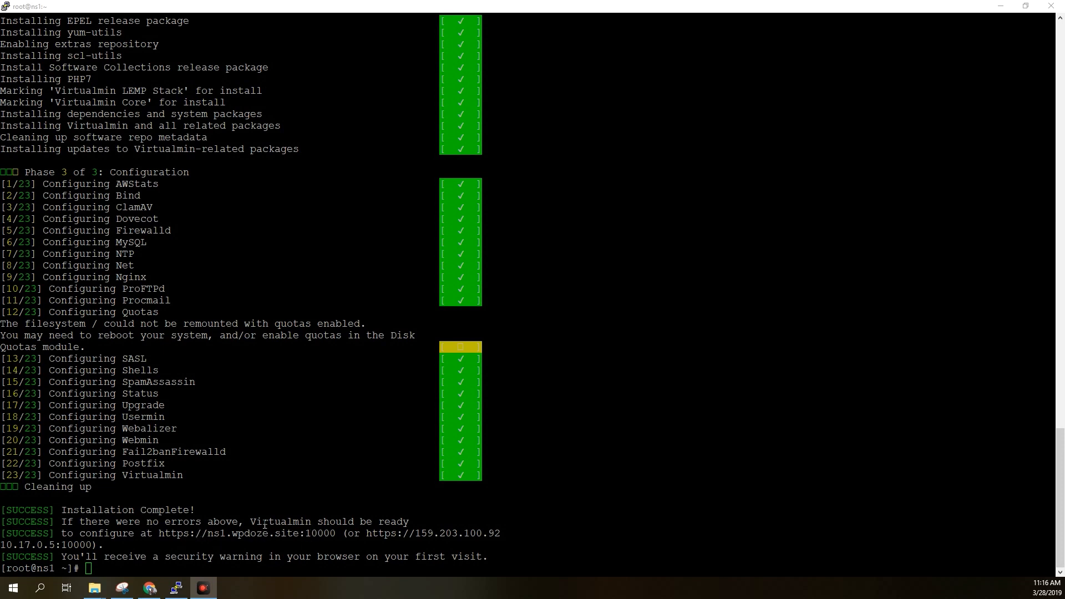
{"action": "left_click", "coordinate": [220, 540]}
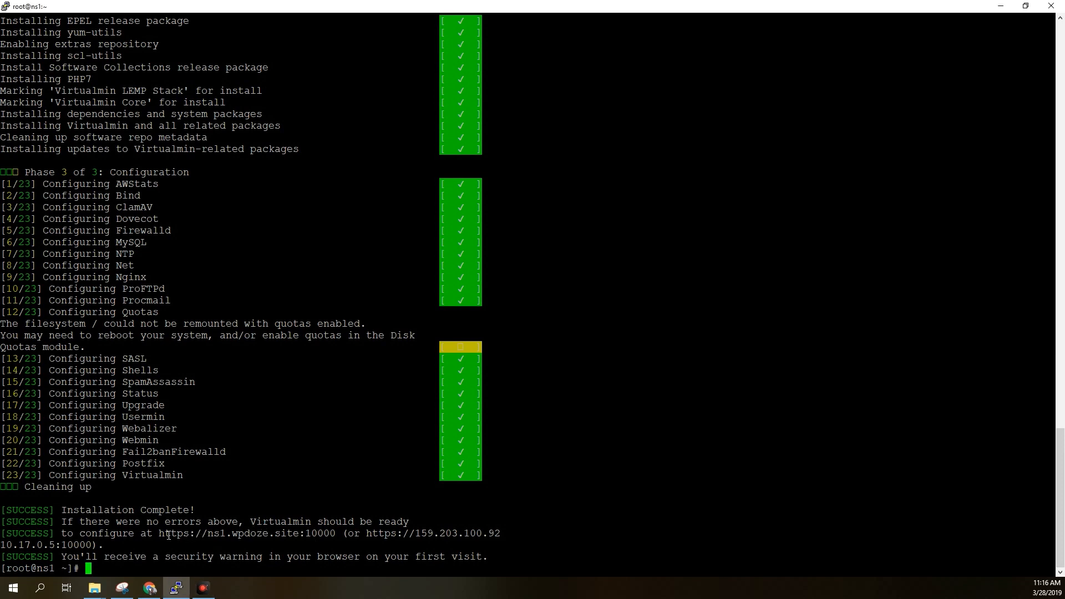
{"action": "left_click_drag", "start_coordinate": [162, 533], "coordinate": [316, 534]}
{"action": "left_click", "coordinate": [298, 529]}
{"action": "left_click_drag", "start_coordinate": [362, 534], "coordinate": [502, 535]}
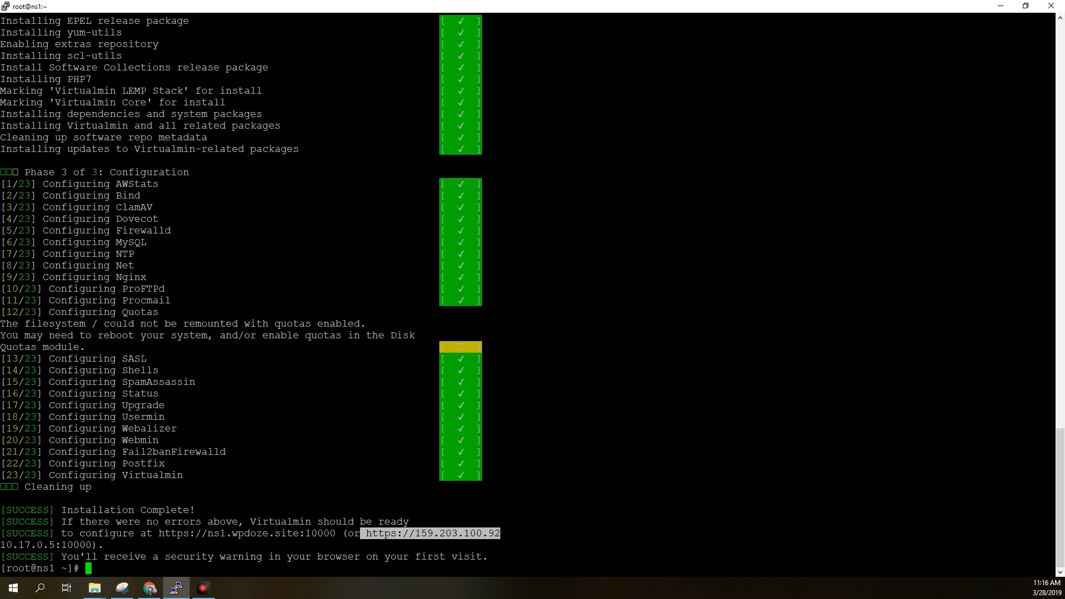
{"action": "key", "text": "alt+Tab"}
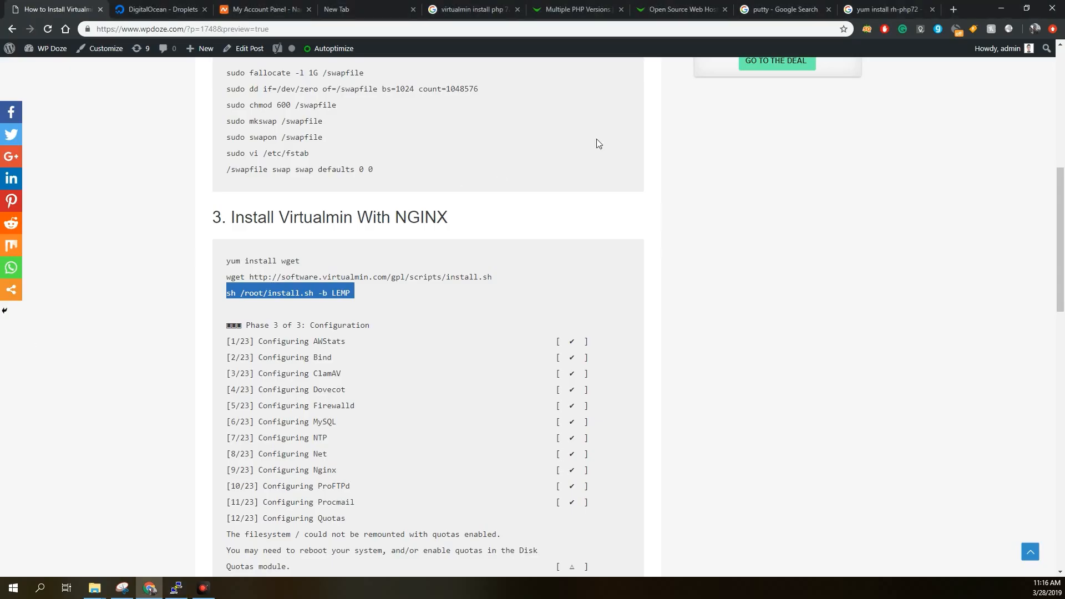
{"action": "left_click", "coordinate": [952, 11]}
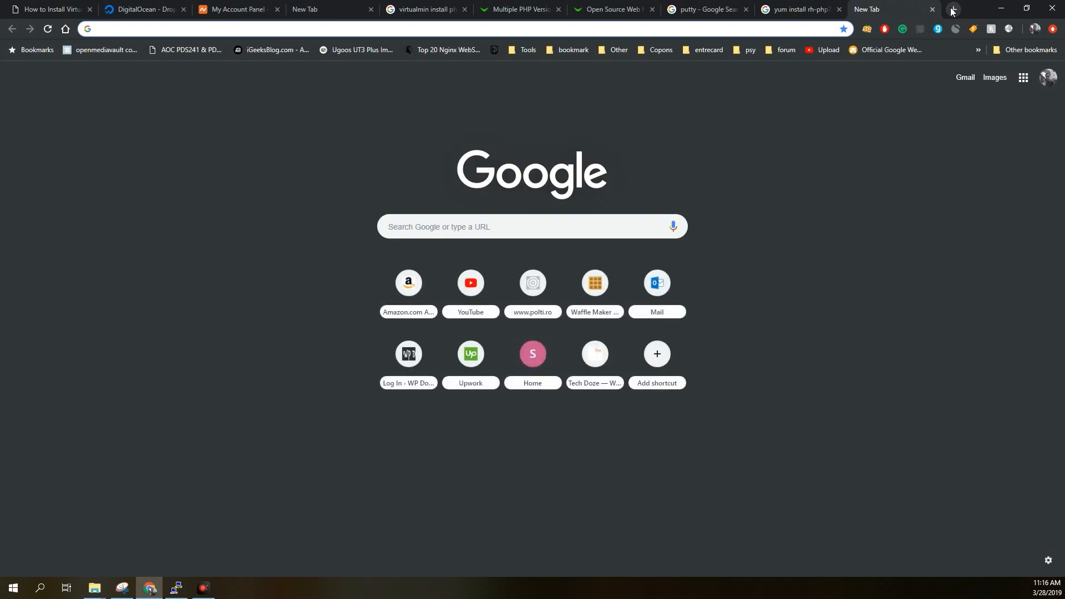
{"action": "key", "text": "ctrl+v"}
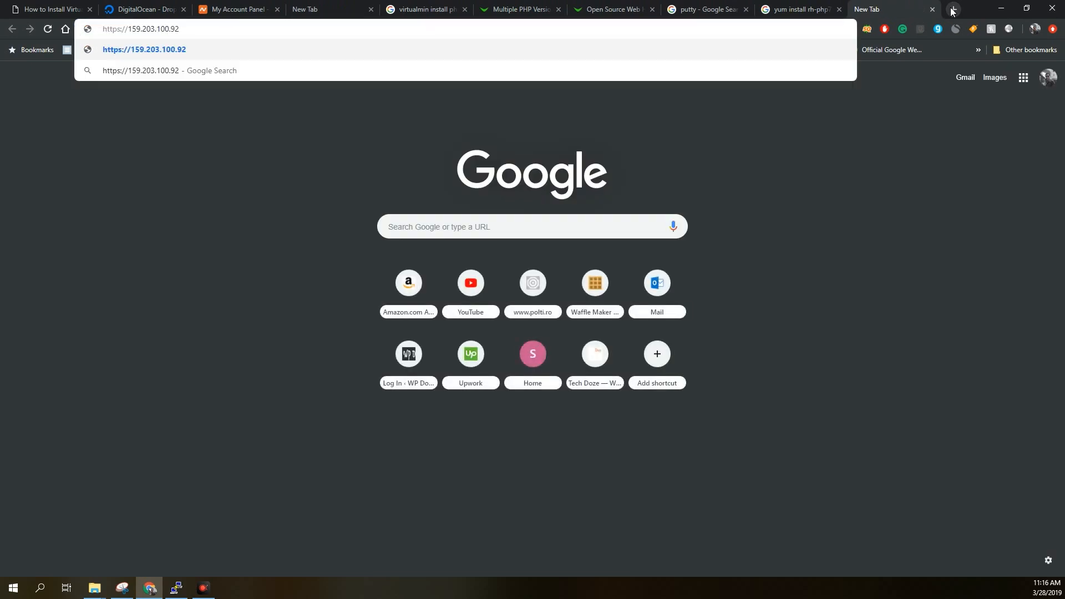
{"action": "type", "text": ":10000"}
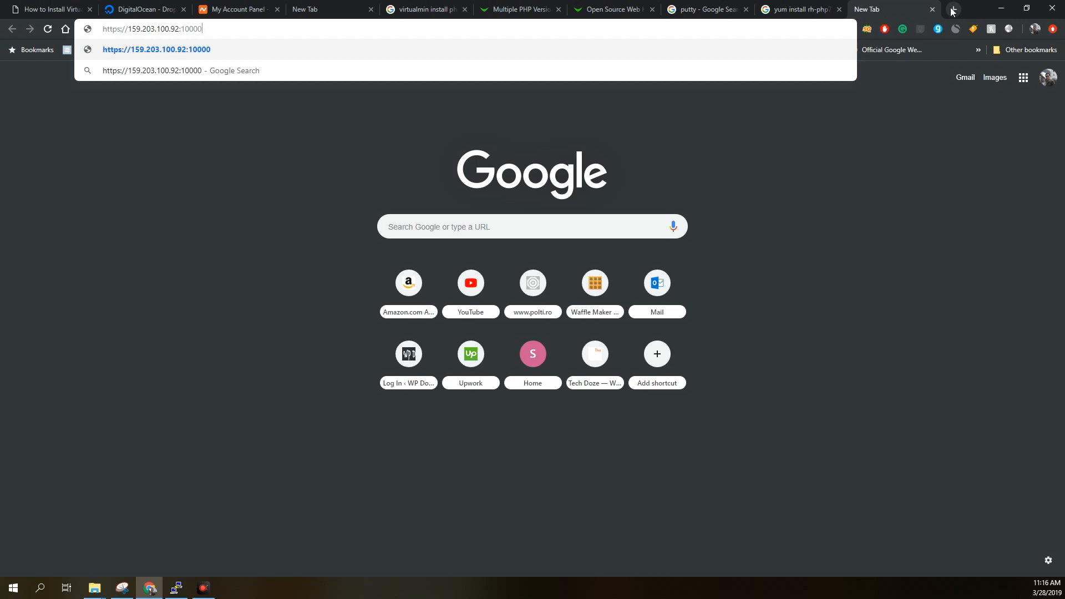
{"action": "key", "text": "Return"}
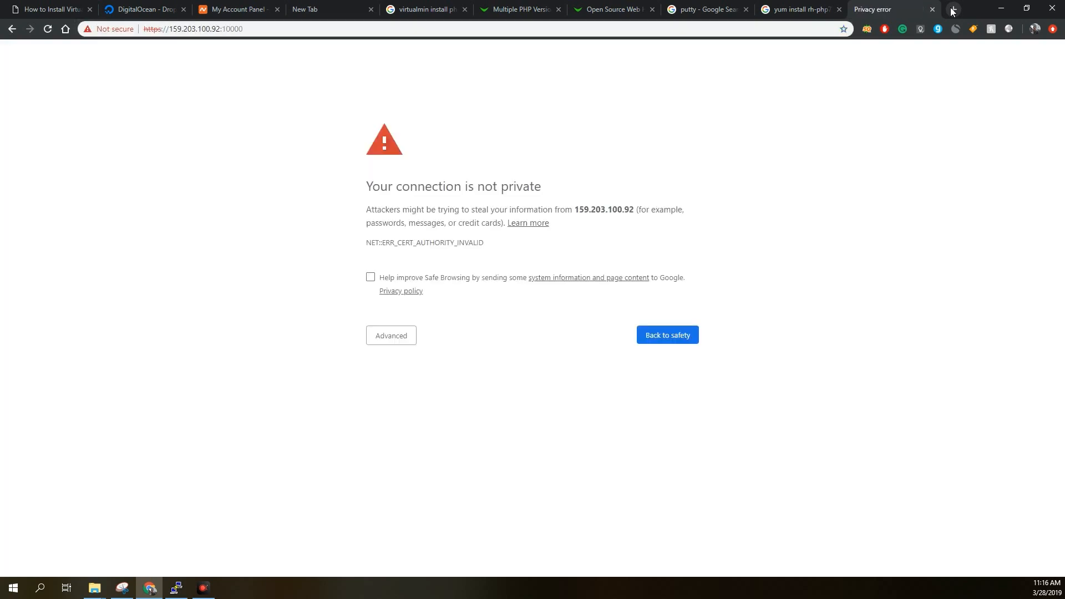
{"action": "left_click", "coordinate": [402, 334]}
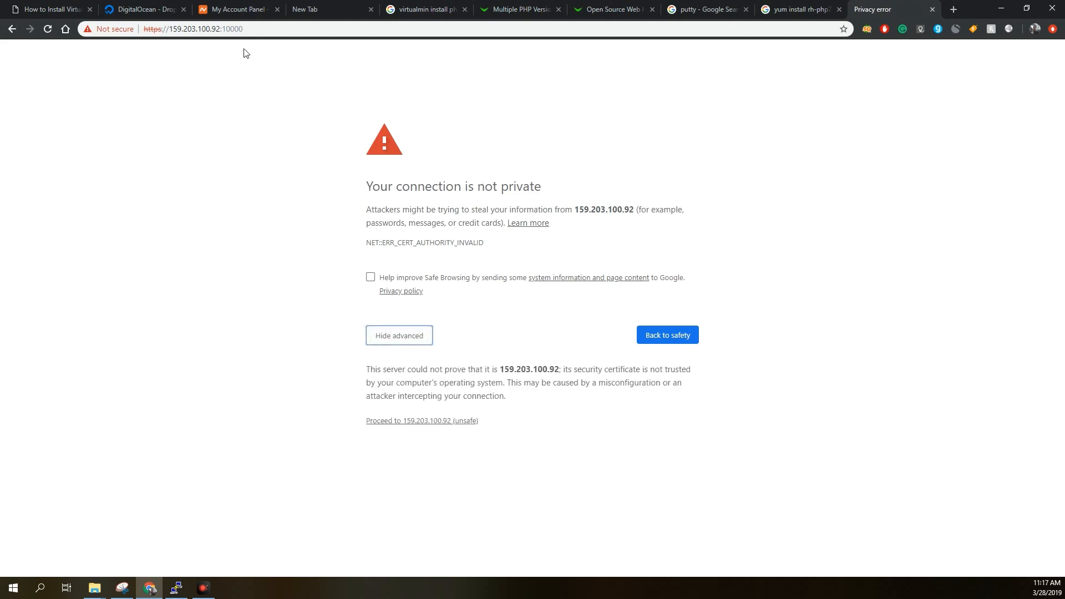
{"action": "left_click", "coordinate": [421, 424]}
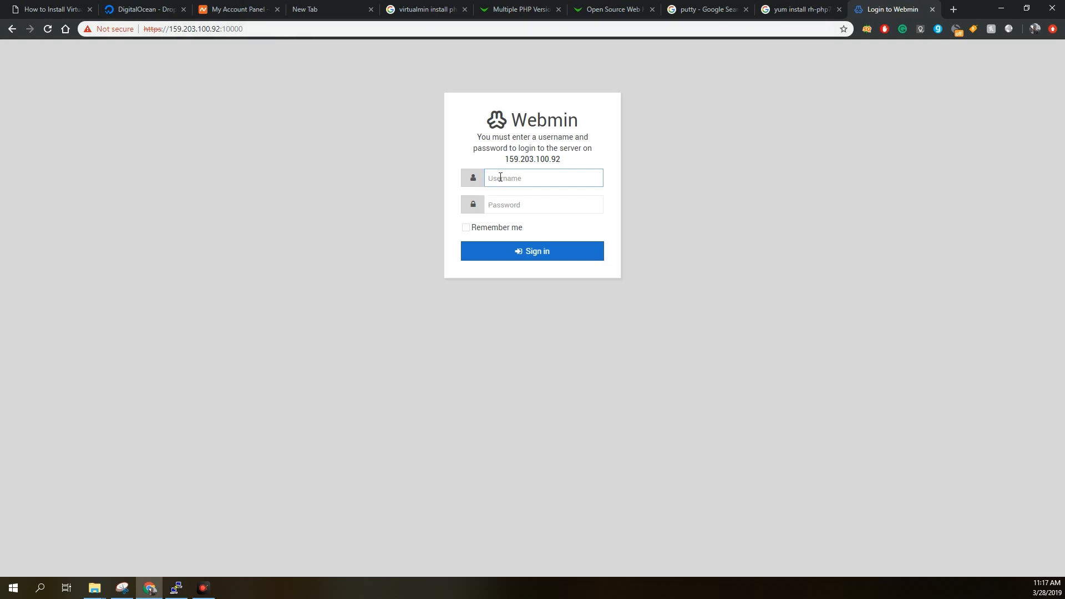
Sign in to Webmin as root with the account password, with the Remember me option enabled.
{"action": "type", "text": "root"}
{"action": "left_click", "coordinate": [498, 205]}
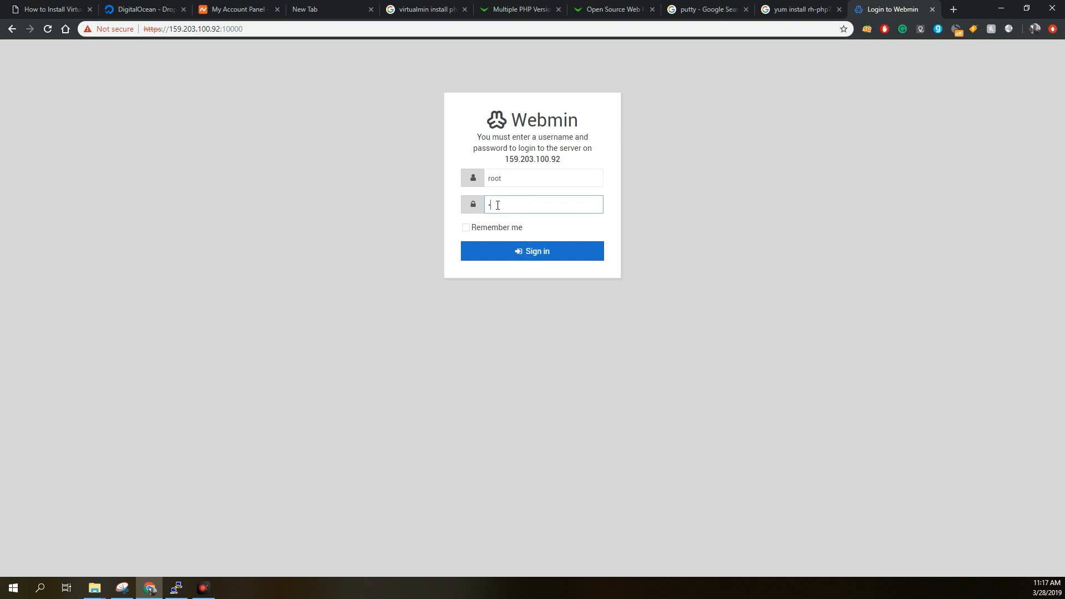
{"action": "left_click", "coordinate": [465, 228]}
{"action": "left_click", "coordinate": [493, 251]}
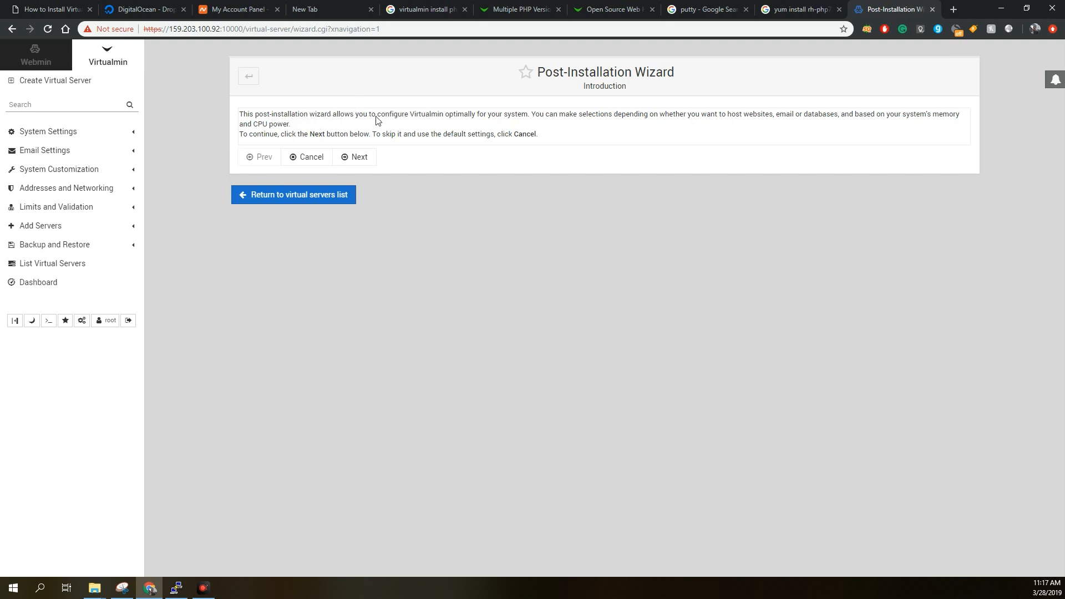
Start the Post-Installation Wizard and keep No for preloading Virtualmin libraries and for running the email domain lookup server.
{"action": "left_click", "coordinate": [368, 156]}
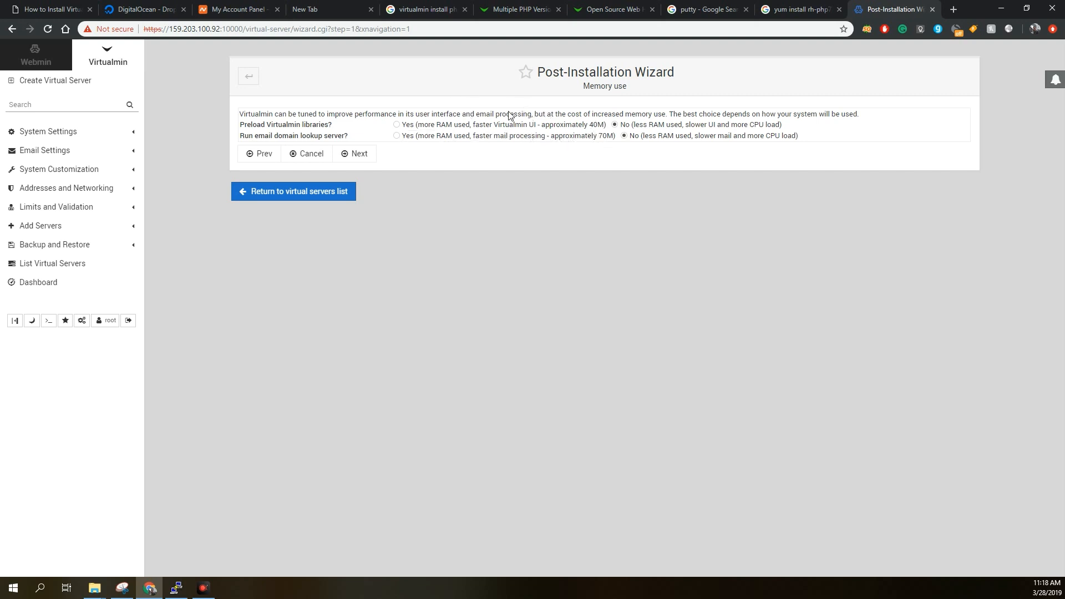
{"action": "left_click", "coordinate": [366, 160]}
{"action": "left_click", "coordinate": [366, 161]}
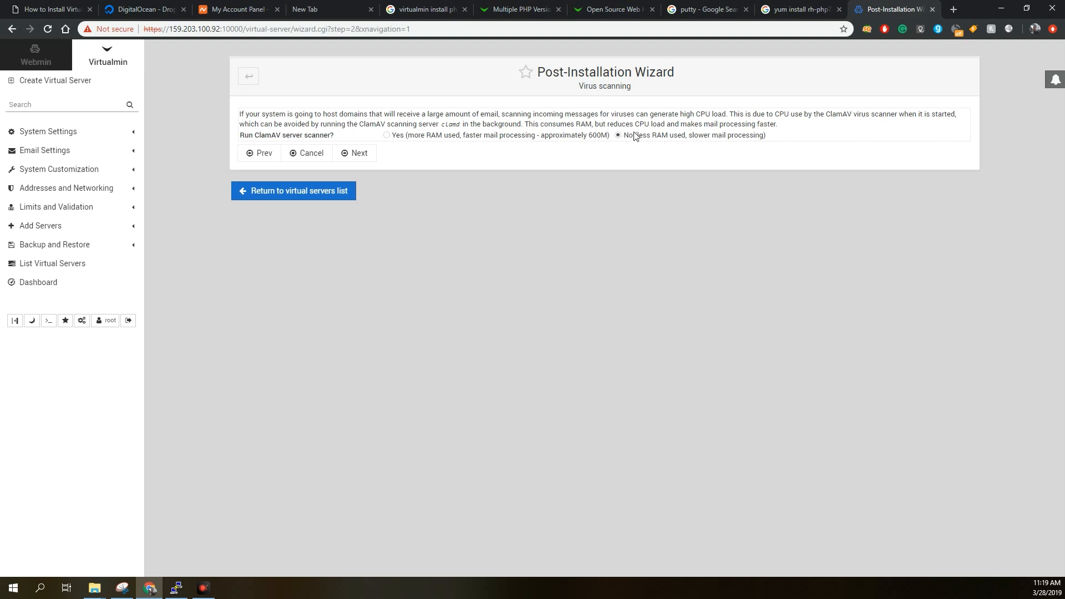
Keep the ClamAV scanner and SpamAssassin filter servers off, and accept running MariaDB/MySQL without PostgreSQL.
{"action": "left_click", "coordinate": [362, 156]}
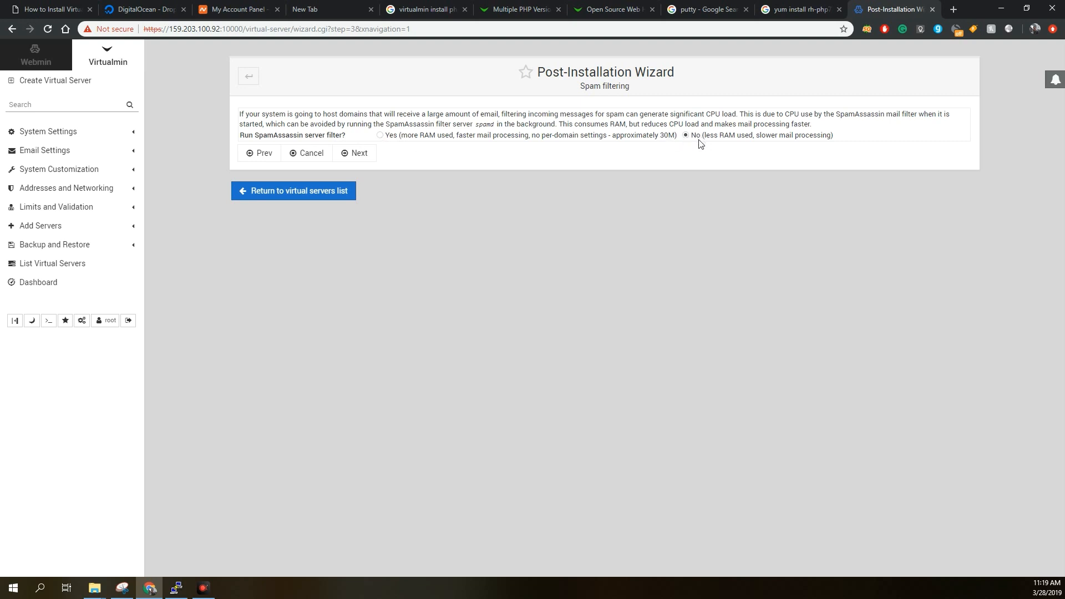
{"action": "left_click", "coordinate": [360, 153]}
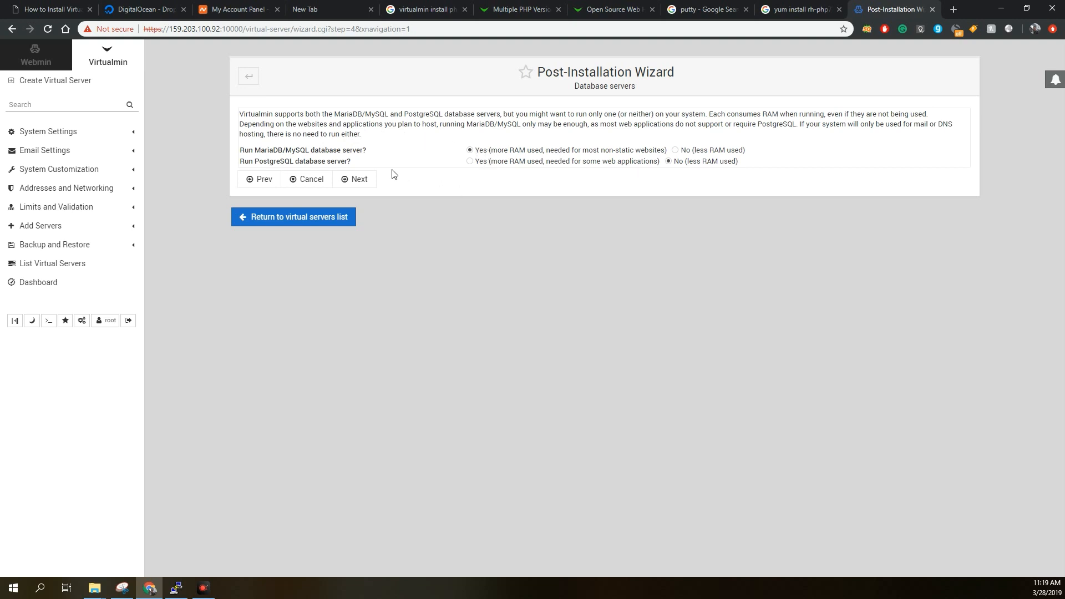
{"action": "left_click", "coordinate": [358, 179]}
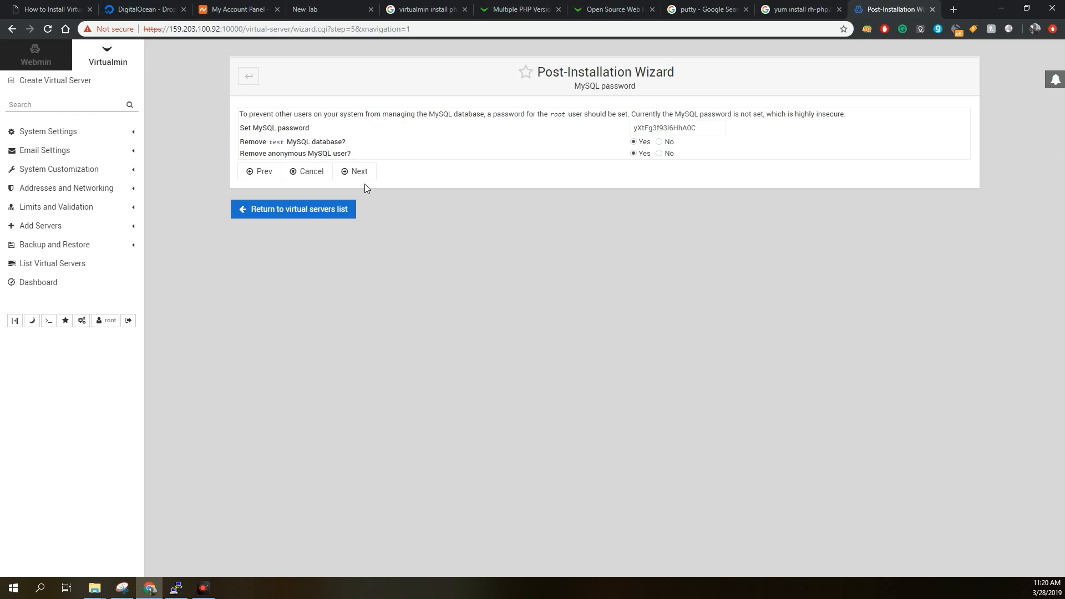
Copy the generated MySQL root password from the wizard's MySQL password page.
{"action": "left_click", "coordinate": [664, 129]}
{"action": "double_click", "coordinate": [663, 129]}
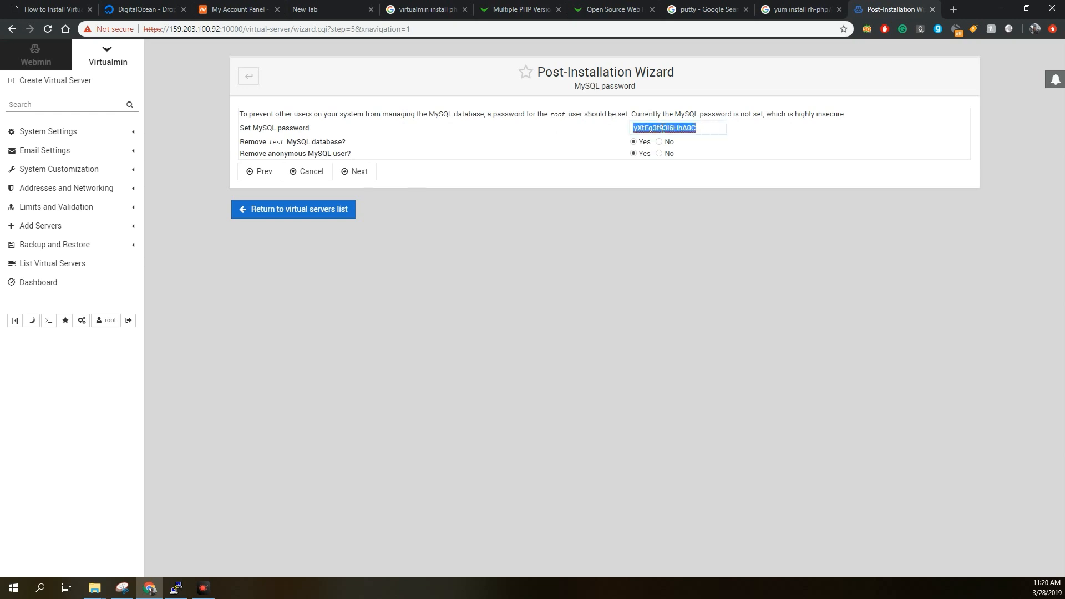
{"action": "right_click", "coordinate": [663, 128]}
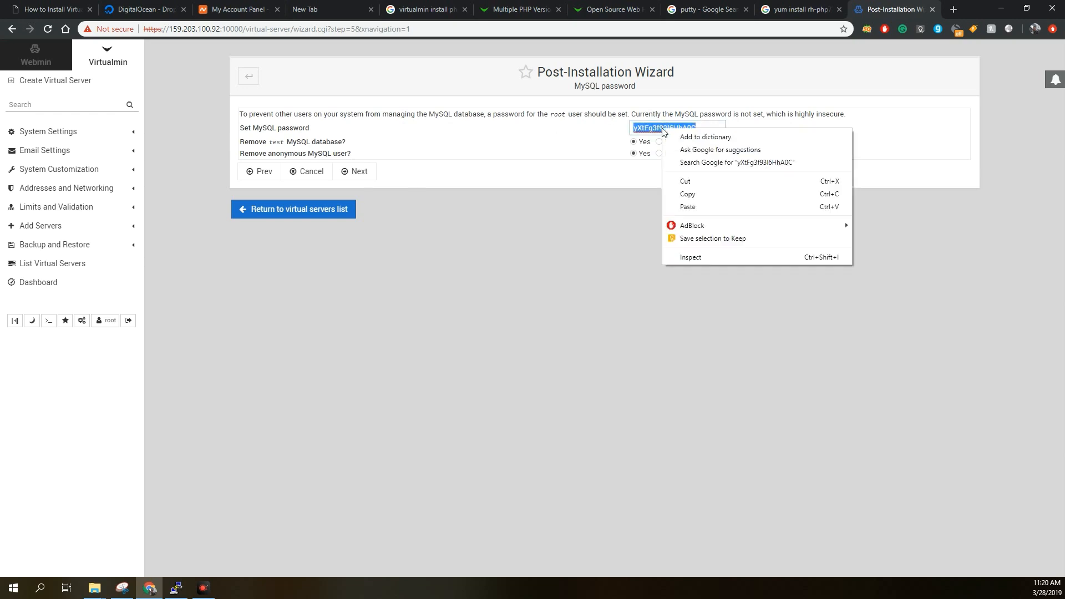
{"action": "left_click", "coordinate": [688, 194]}
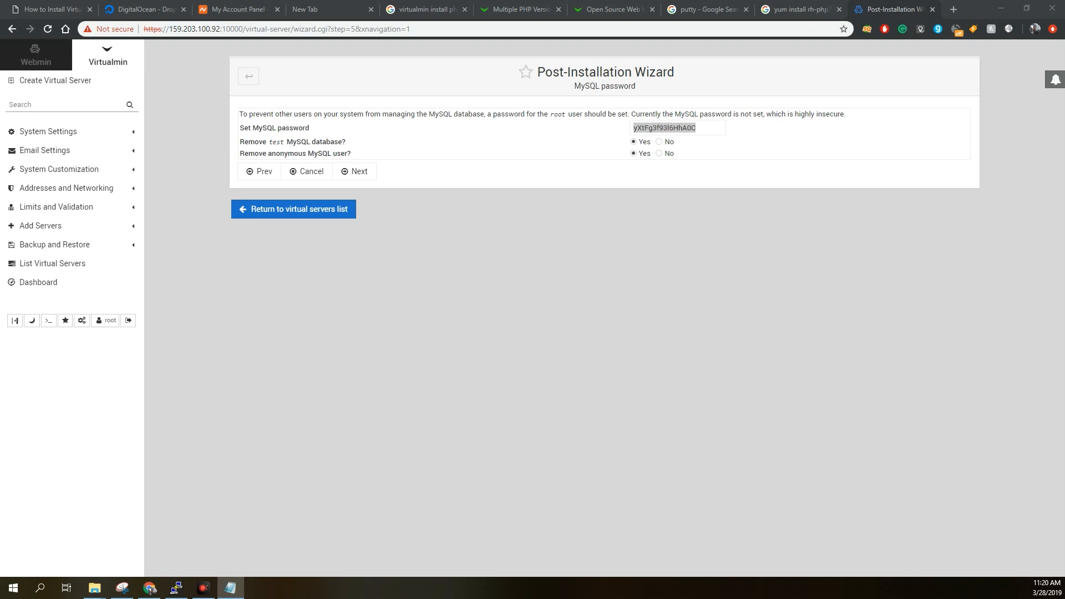
{"action": "left_click", "coordinate": [622, 220]}
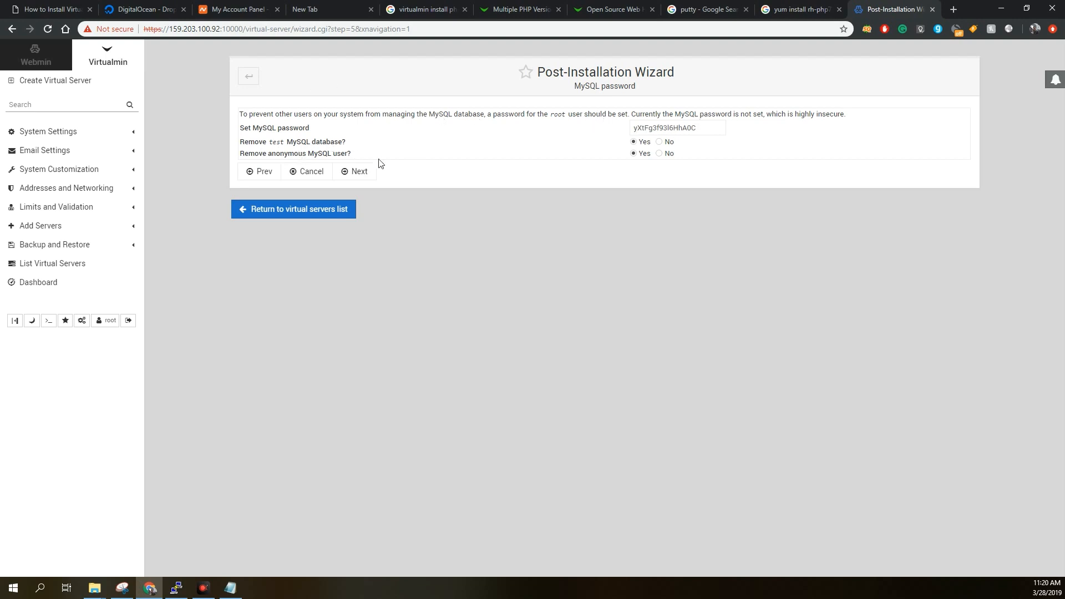
Submit the MySQL password page with the test database and anonymous user set for removal, and return to the previous page.
{"action": "left_click", "coordinate": [367, 173]}
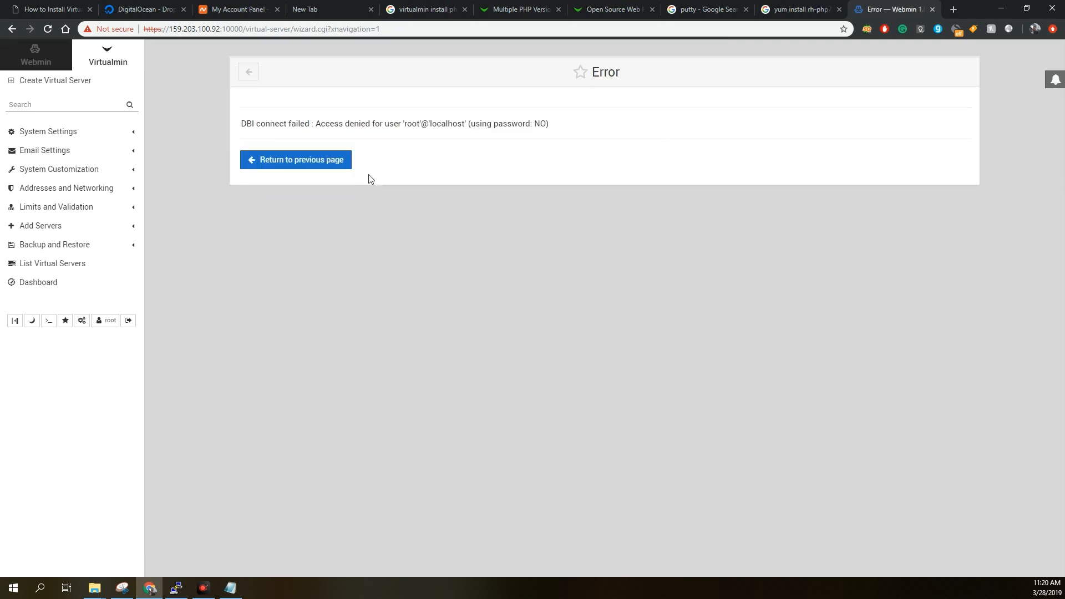
{"action": "left_click", "coordinate": [327, 163]}
{"action": "left_click", "coordinate": [296, 166]}
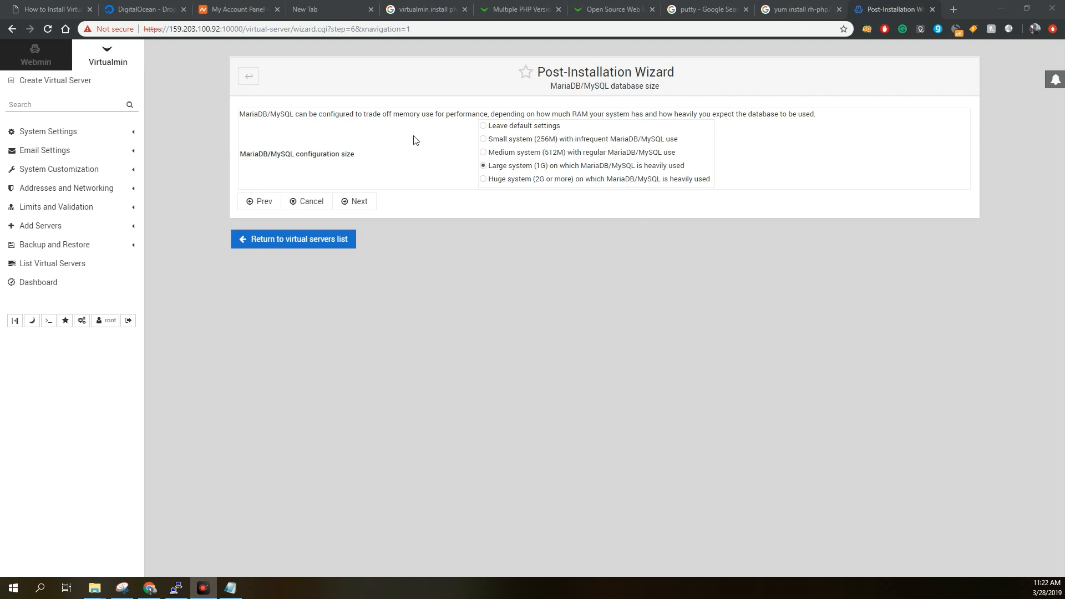
Set the MariaDB/MySQL configuration size to Medium system (512M) and enable Skip check for resolvability for the primary nameserver.
{"action": "left_click", "coordinate": [483, 153]}
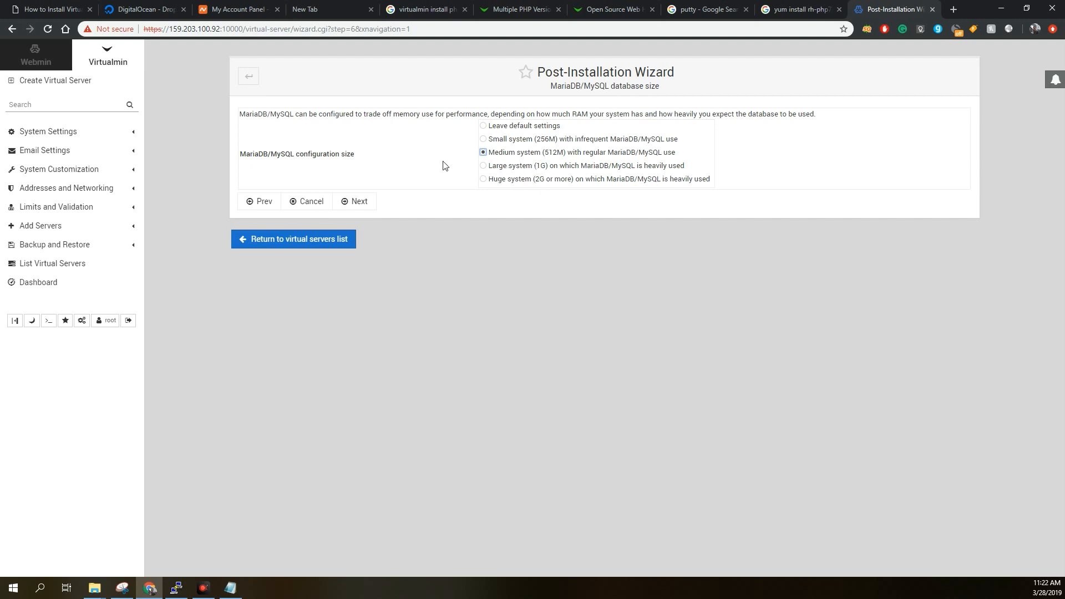
{"action": "left_click", "coordinate": [354, 202]}
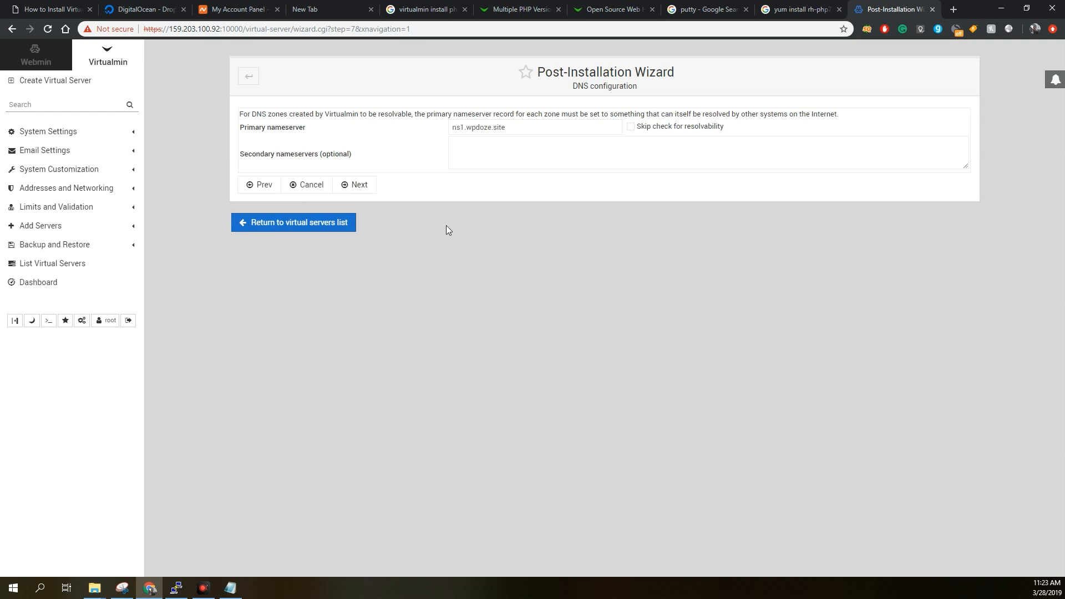
{"action": "left_click", "coordinate": [631, 127]}
{"action": "left_click", "coordinate": [546, 127]}
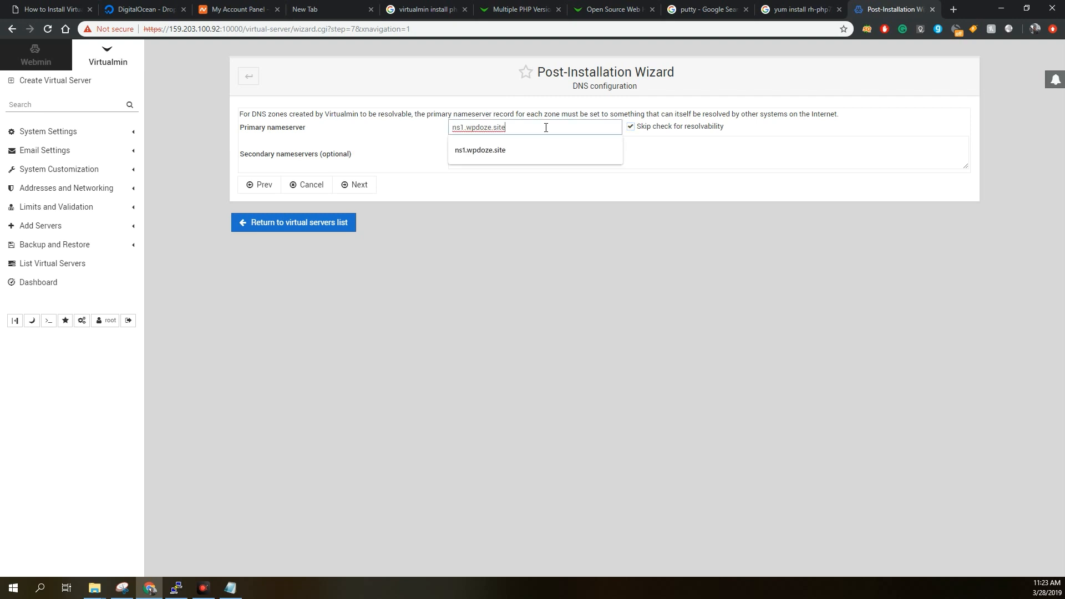
{"action": "left_click", "coordinate": [755, 124]}
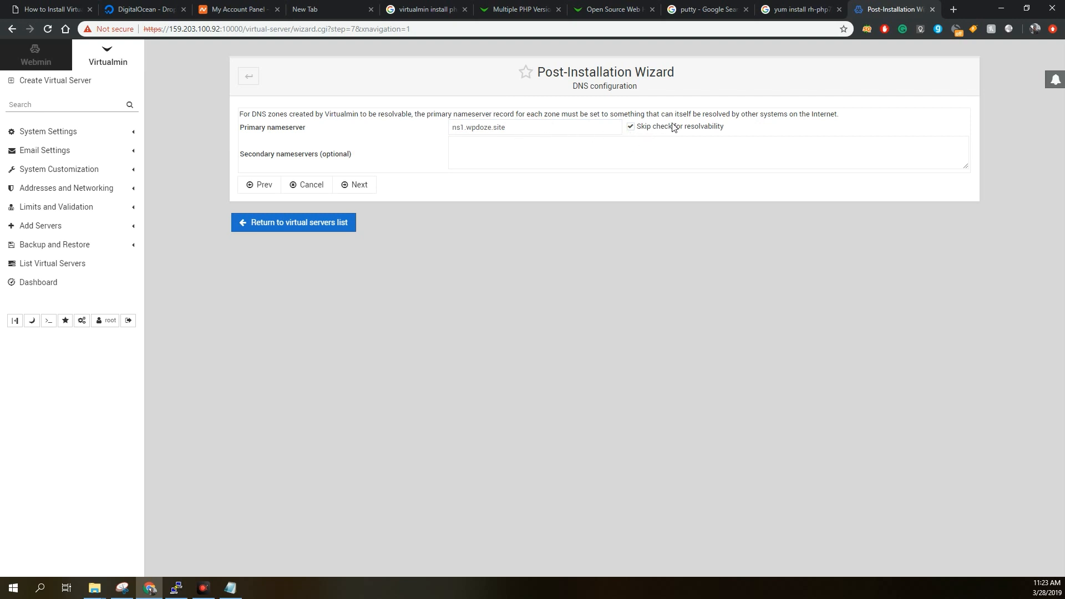
Add ns2.wpdoze.site as the secondary nameserver, based on the copied primary name, and accept Store plain-text passwords as the password storage mode.
{"action": "triple_click", "coordinate": [538, 132]}
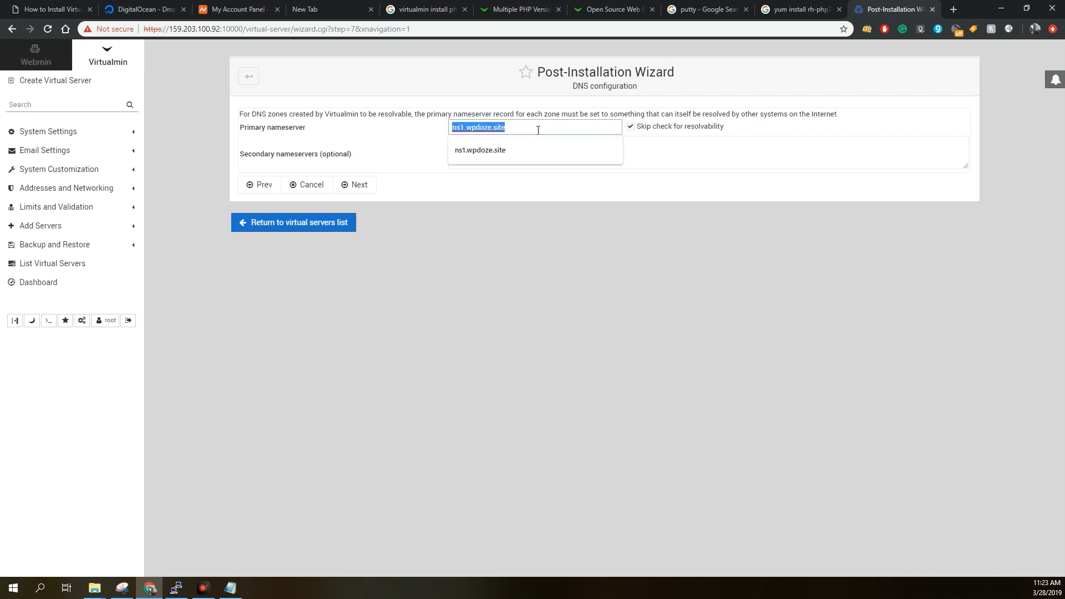
{"action": "right_click", "coordinate": [539, 130]}
{"action": "left_click", "coordinate": [567, 193]}
{"action": "left_click", "coordinate": [659, 157]}
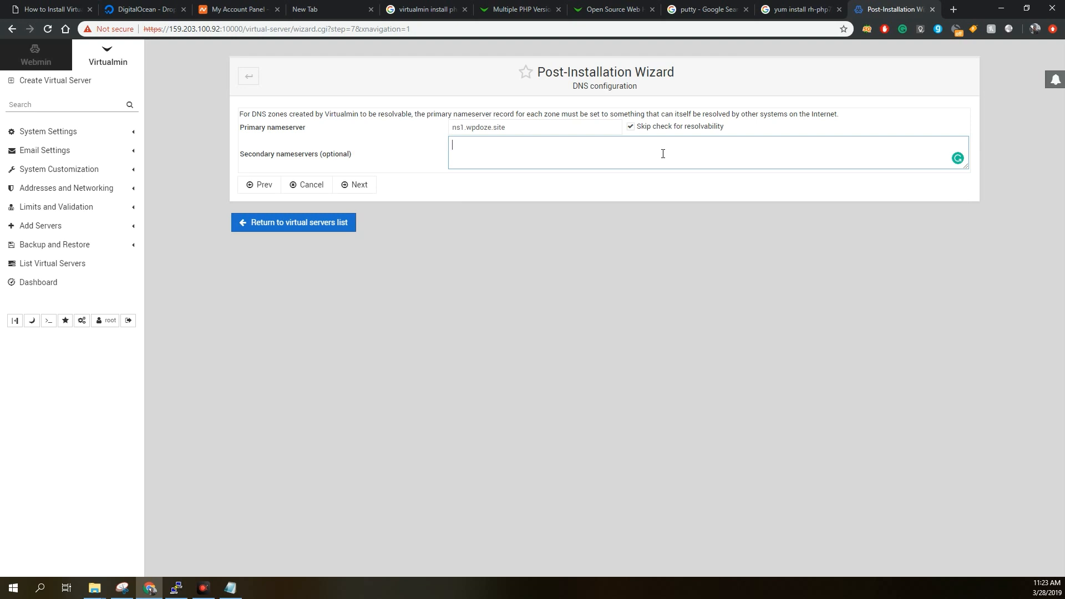
{"action": "key", "text": "ctrl+v"}
{"action": "left_click", "coordinate": [465, 149]}
{"action": "key", "text": "BackSpace"}
{"action": "type", "text": "2"}
{"action": "left_click", "coordinate": [364, 192]}
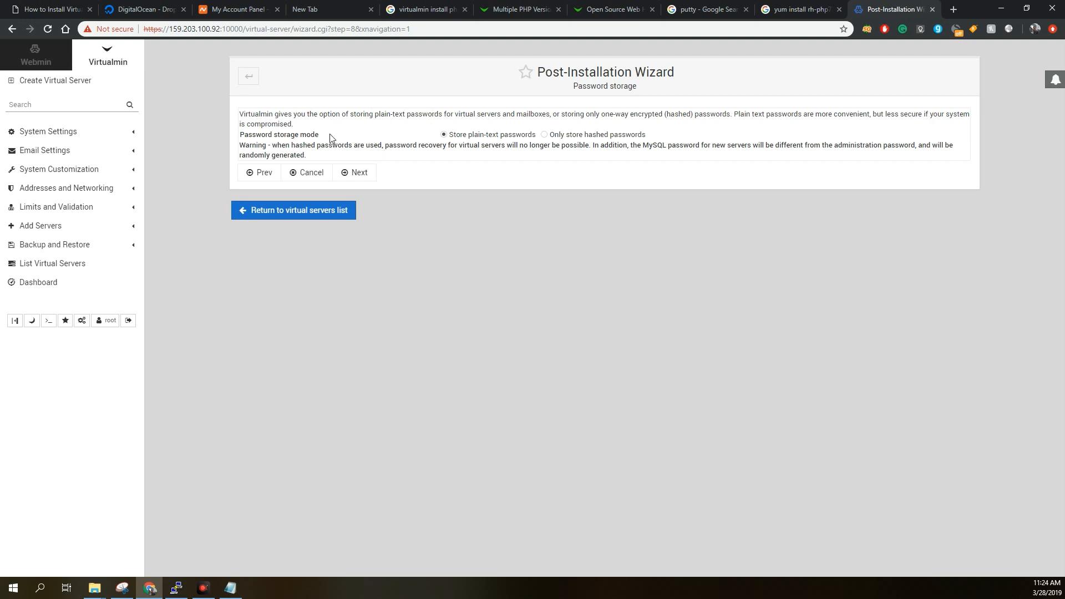
{"action": "left_click", "coordinate": [372, 172]}
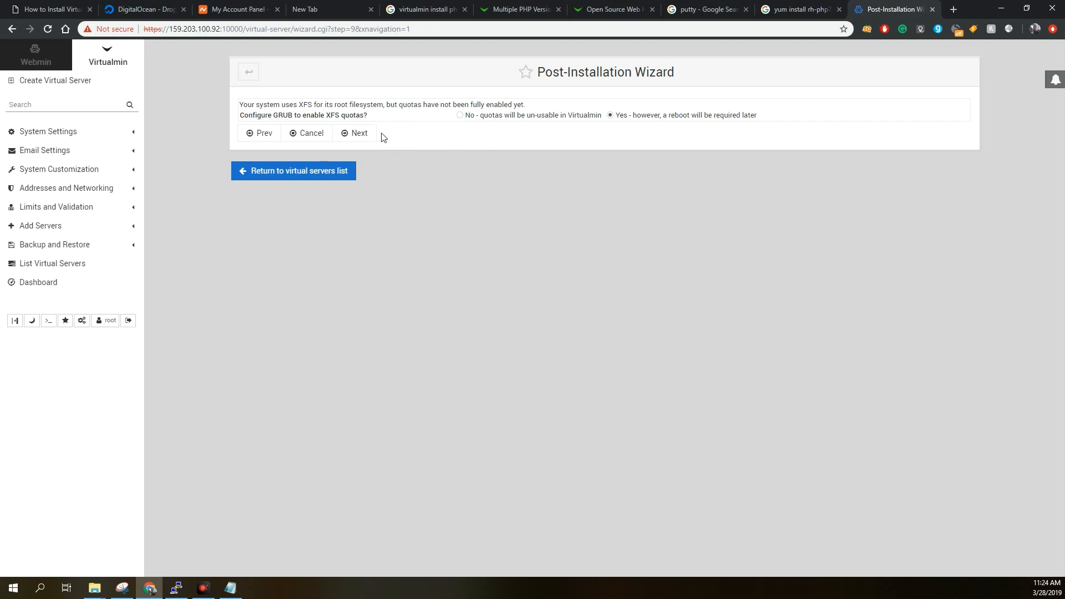
Accept configuring GRUB to enable XFS quotas and complete the Post-Installation Wizard.
{"action": "left_click", "coordinate": [368, 138]}
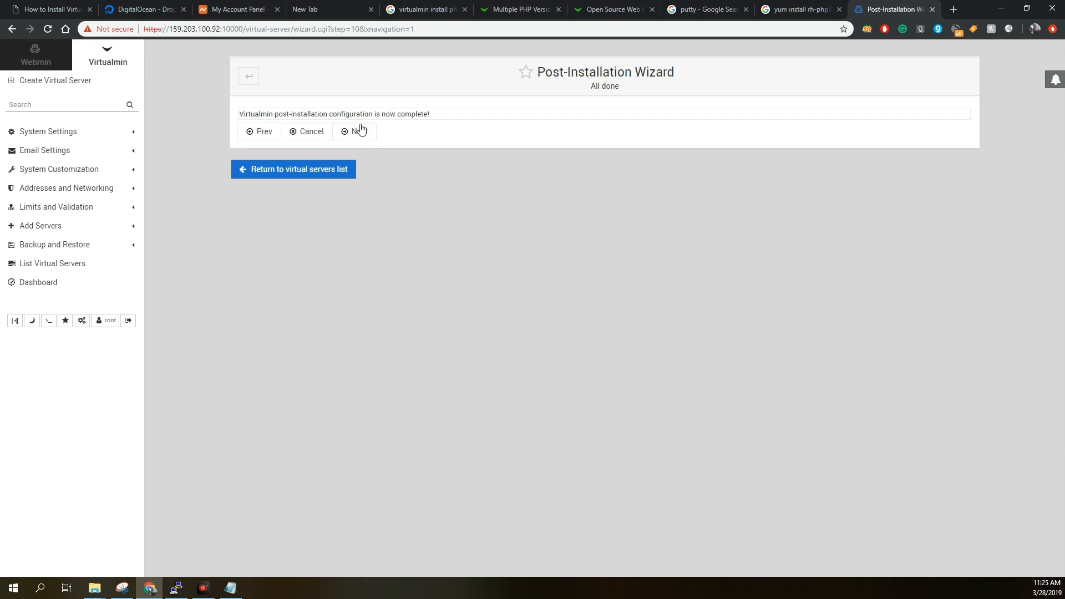
{"action": "left_click", "coordinate": [360, 135]}
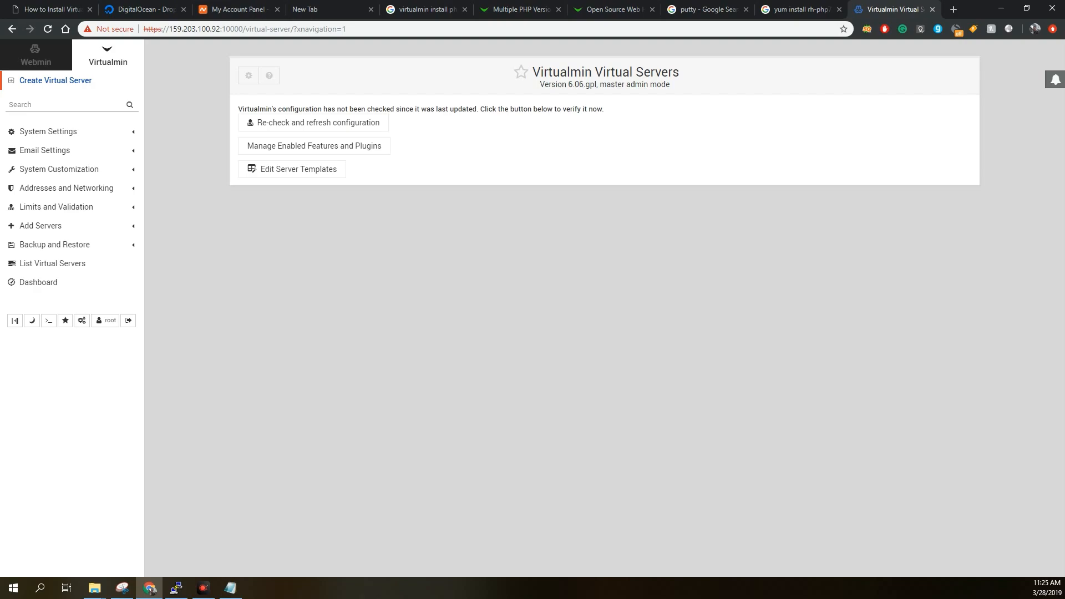
Switch to the PuTTY session, restart the server with the reboot command, and dismiss the closed connection and its window.
{"action": "key", "text": "alt+Tab"}
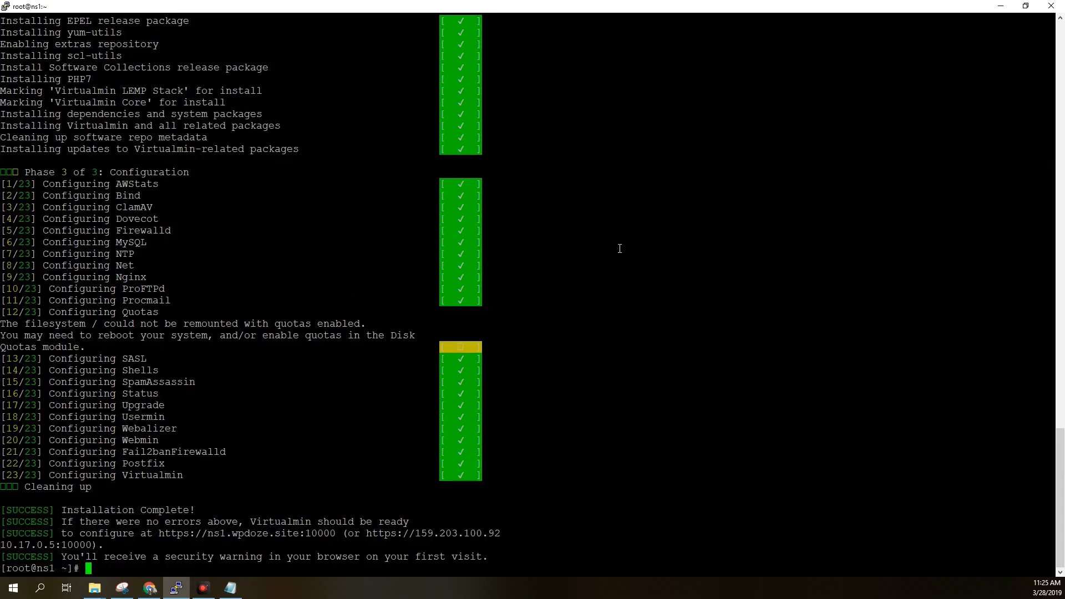
{"action": "type", "text": "reboot"}
{"action": "key", "text": "Return"}
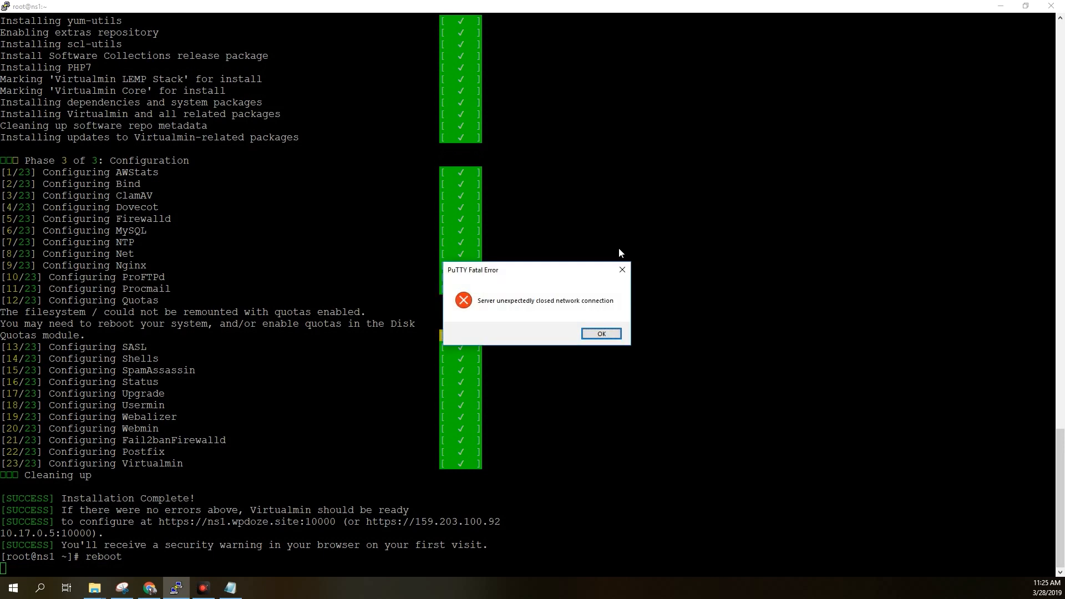
{"action": "left_click", "coordinate": [611, 333]}
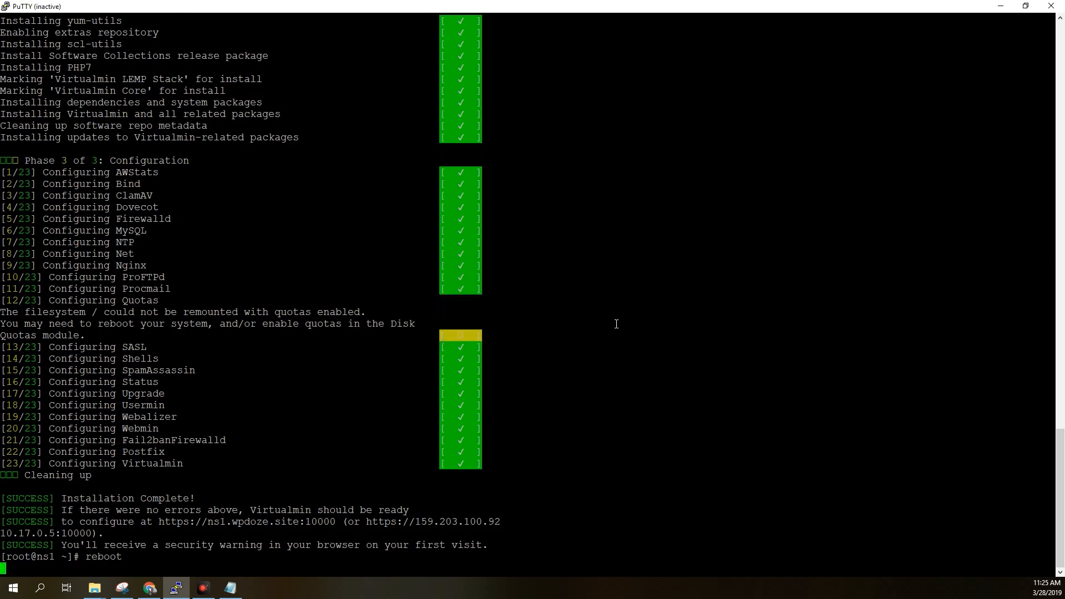
{"action": "left_click", "coordinate": [1000, 6]}
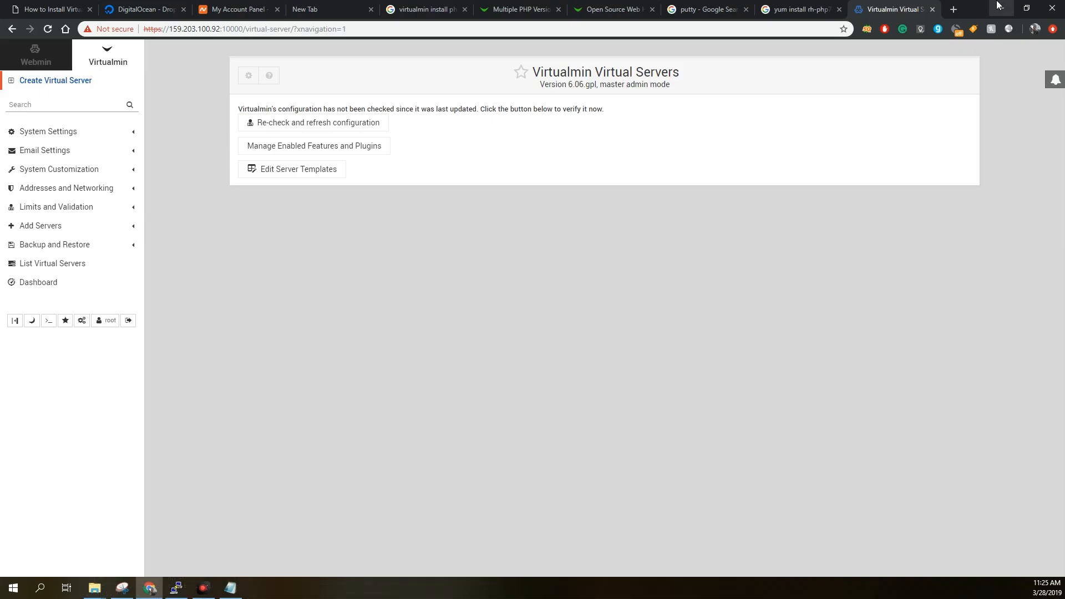
Switch to the Namecheap account, open the management page of wpdoze.site and go to its Advanced DNS settings.
{"action": "left_click", "coordinate": [240, 10]}
{"action": "scroll", "coordinate": [489, 131], "scroll_direction": "down", "scroll_amount": 2}
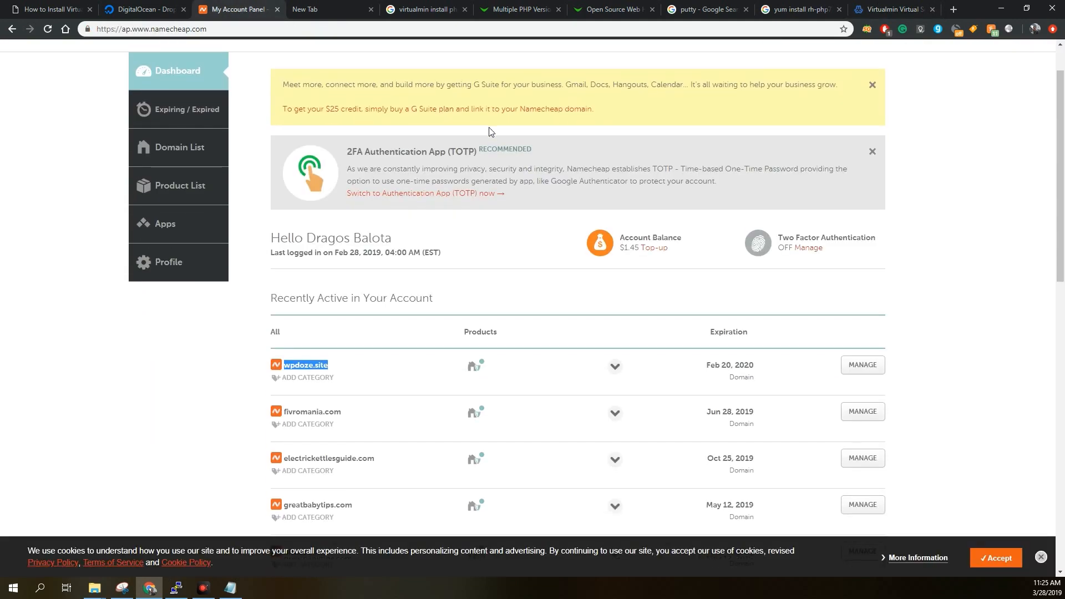
{"action": "left_click", "coordinate": [412, 301]}
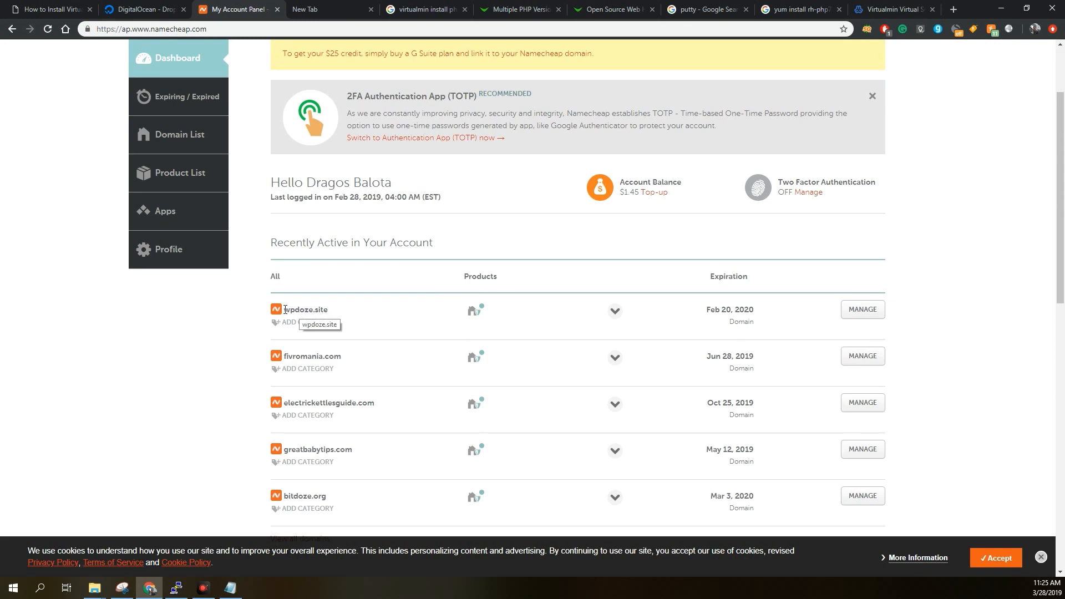
{"action": "left_click_drag", "start_coordinate": [300, 309], "coordinate": [282, 309]}
{"action": "left_click", "coordinate": [855, 312]}
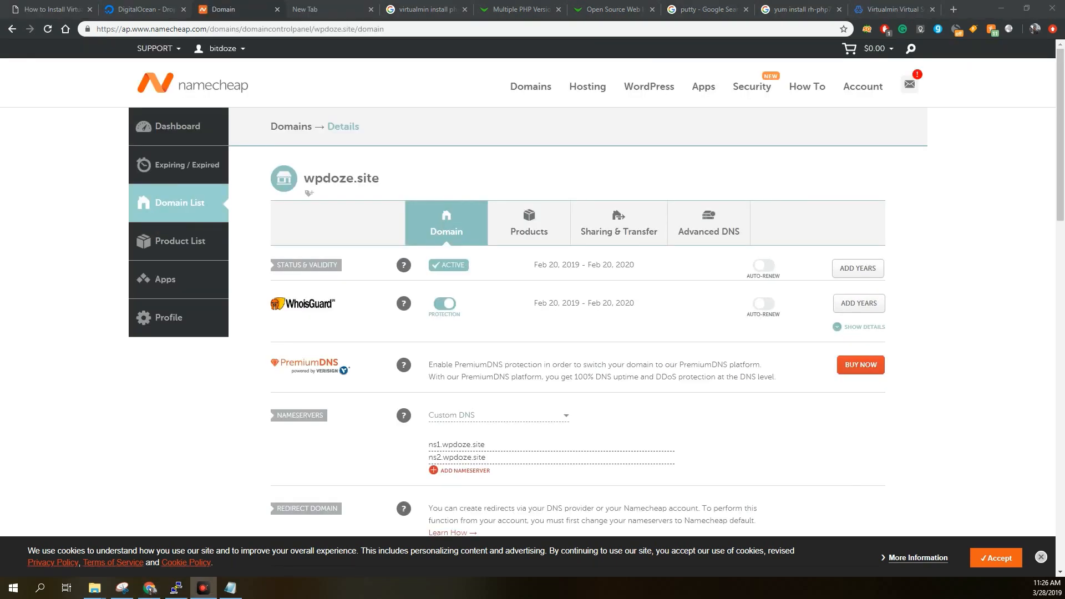
{"action": "scroll", "coordinate": [728, 146], "scroll_direction": "down", "scroll_amount": 1}
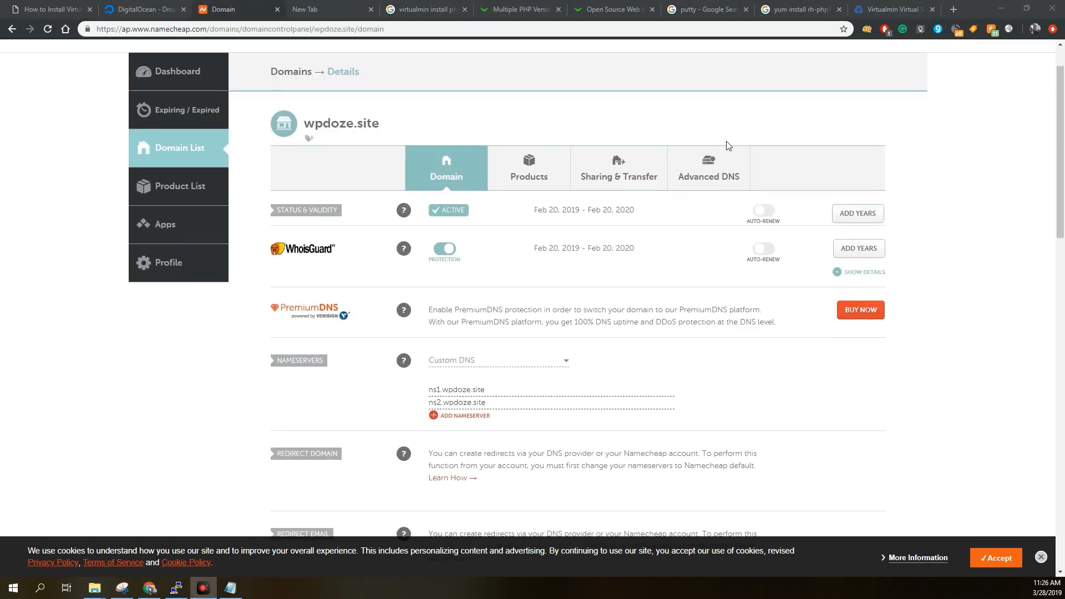
{"action": "left_click", "coordinate": [711, 178]}
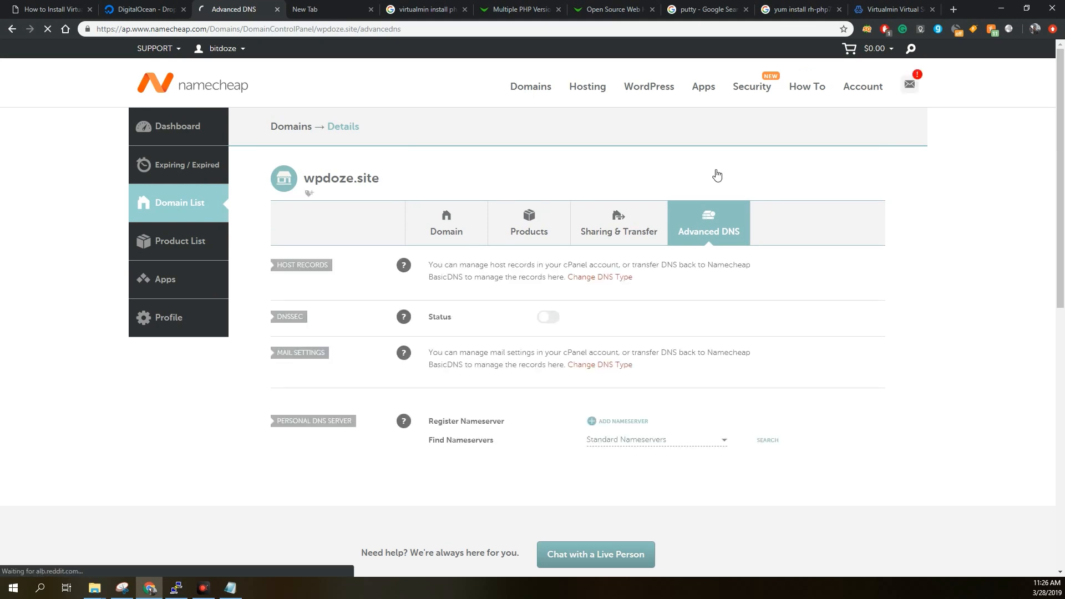
{"action": "scroll", "coordinate": [717, 175], "scroll_direction": "down", "scroll_amount": 2}
{"action": "scroll", "coordinate": [716, 174], "scroll_direction": "down", "scroll_amount": 3}
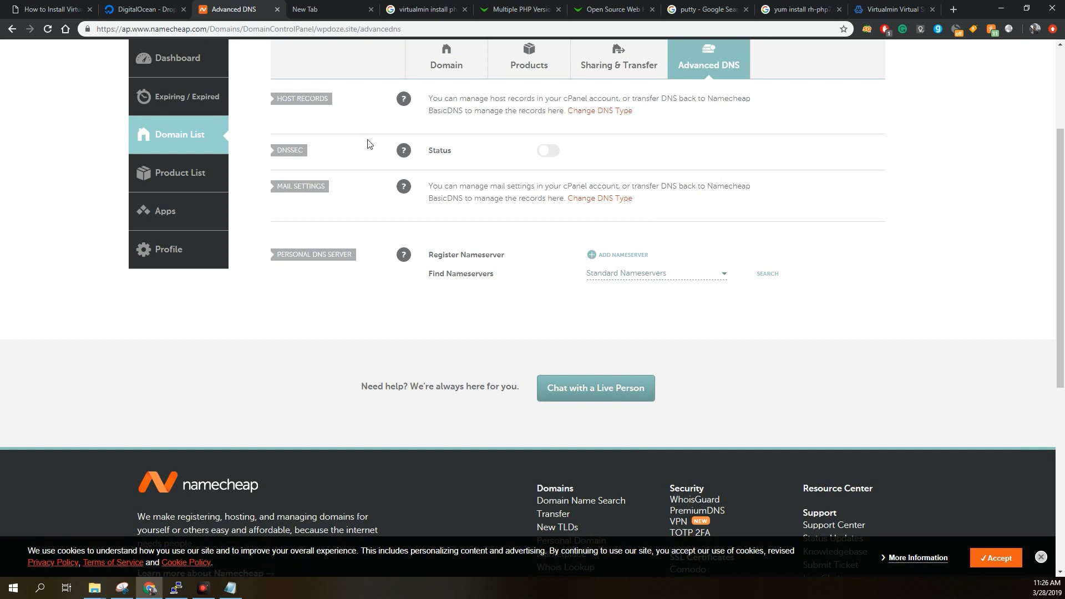
Fill in a personal DNS server entry with ns1, switched to ns2, and the copied Droplet IP 159.203.100.92, and close it unsaved.
{"action": "left_click", "coordinate": [592, 255]}
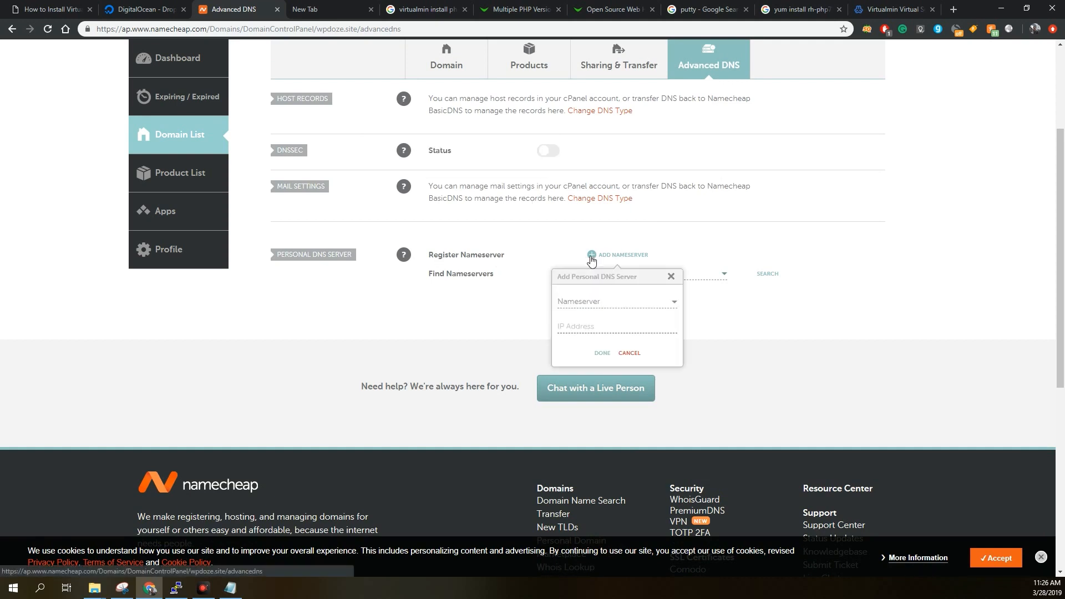
{"action": "left_click", "coordinate": [605, 302]}
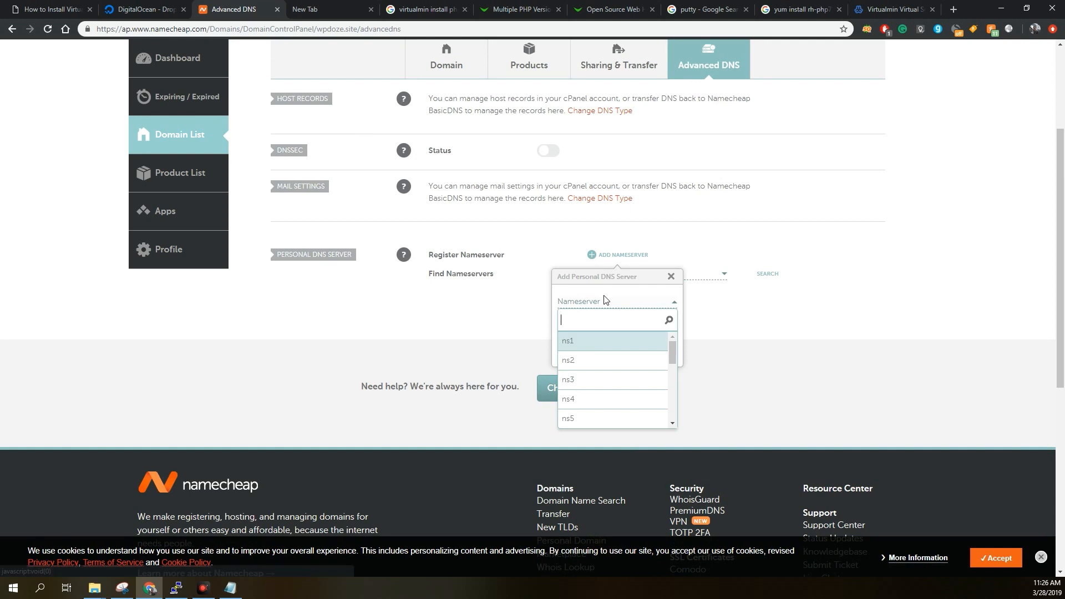
{"action": "left_click", "coordinate": [578, 342]}
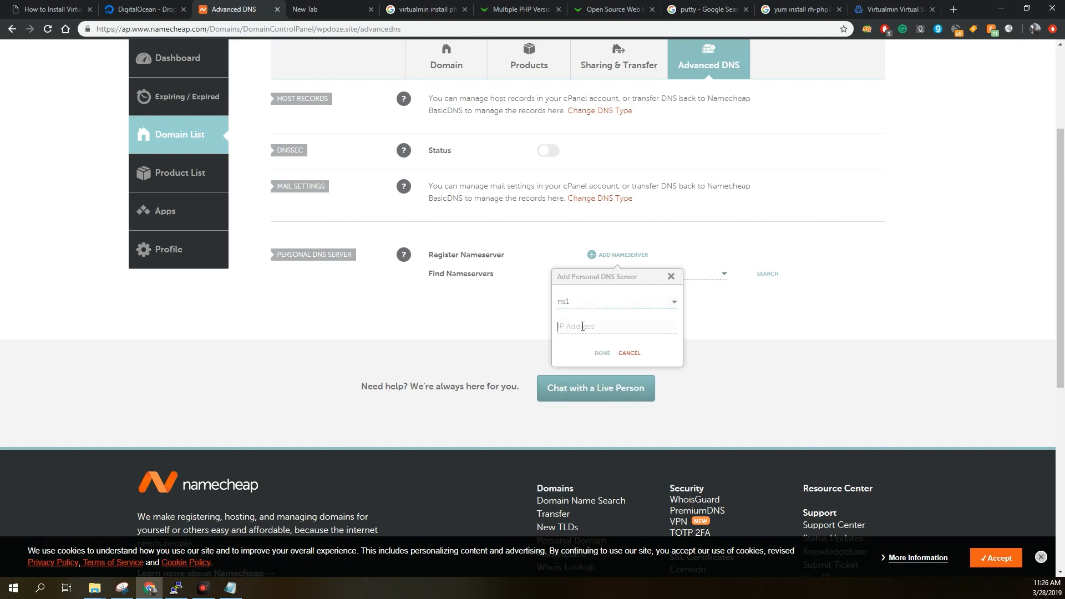
{"action": "left_click", "coordinate": [155, 11]}
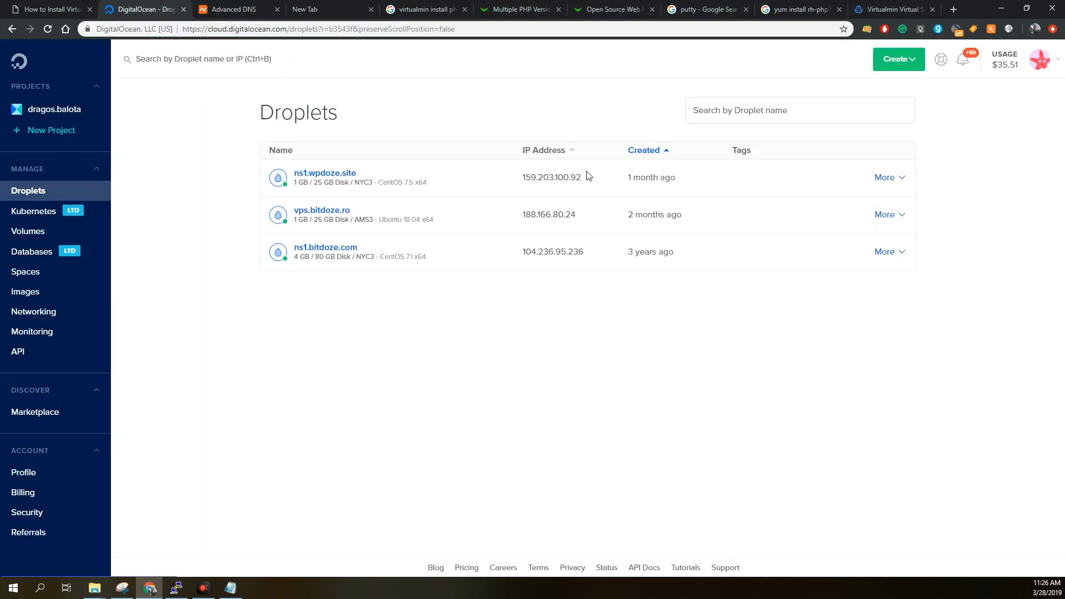
{"action": "left_click", "coordinate": [591, 177]}
{"action": "left_click", "coordinate": [247, 17]}
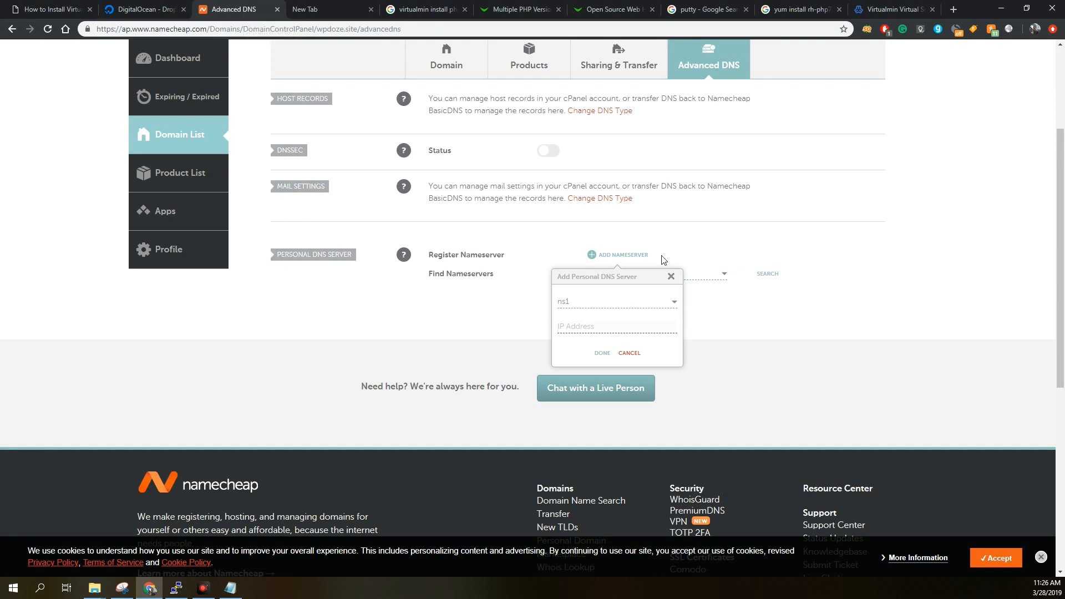
{"action": "right_click", "coordinate": [597, 331]}
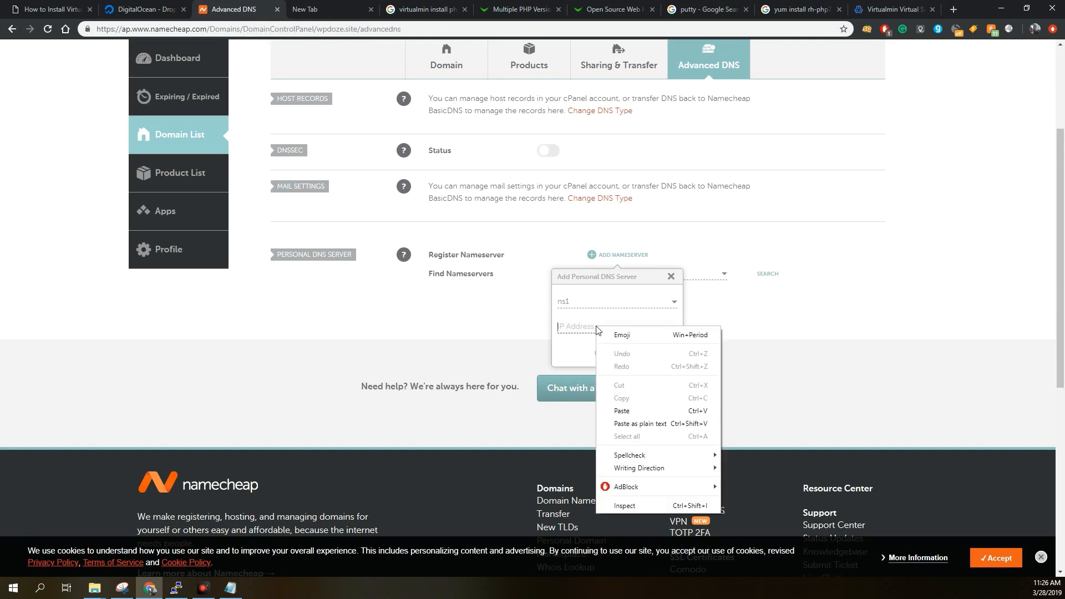
{"action": "left_click", "coordinate": [622, 411]}
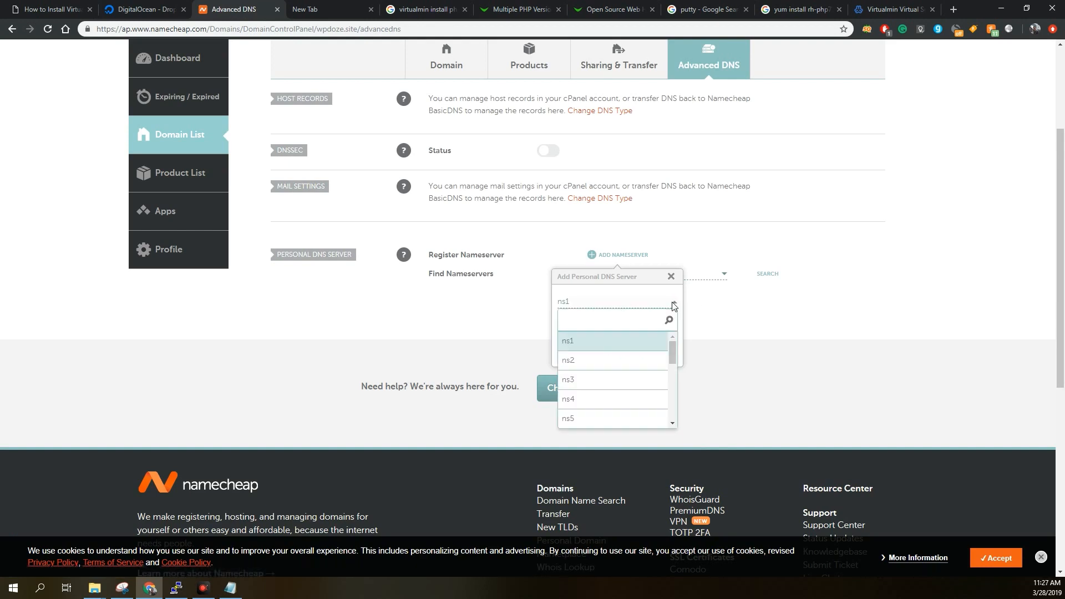
{"action": "left_click", "coordinate": [597, 360]}
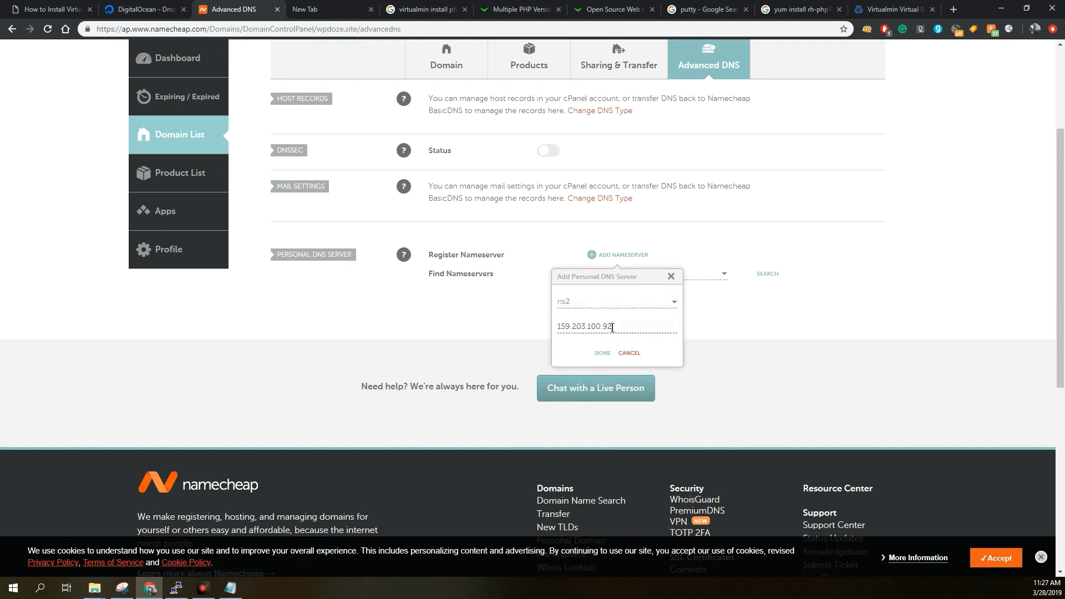
{"action": "left_click", "coordinate": [672, 277]}
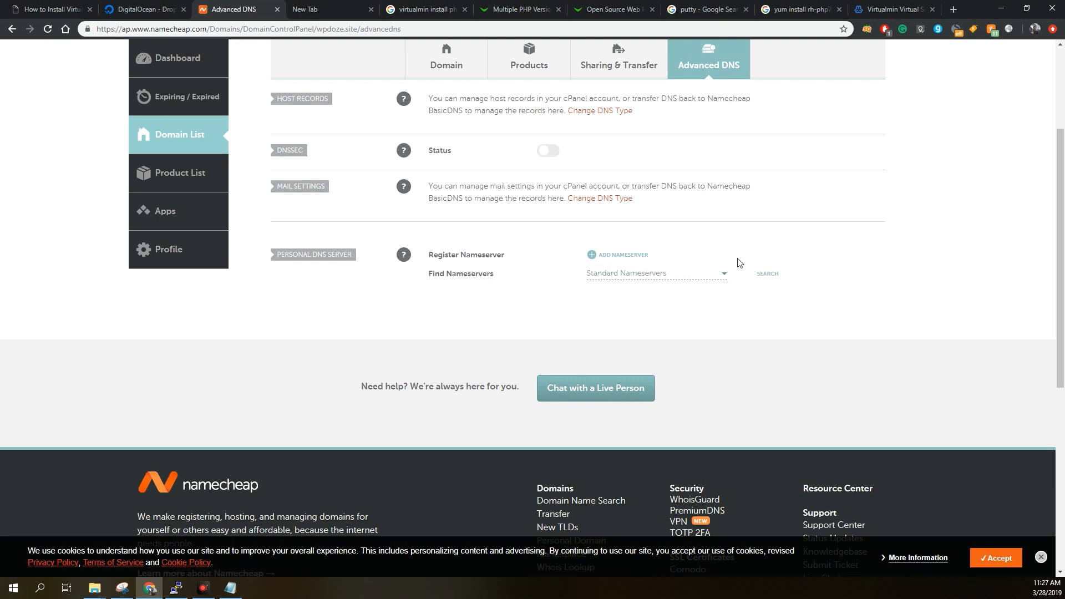
Search for the registered standard nameservers of wpdoze.site and examine their hosts and IP addresses.
{"action": "left_click", "coordinate": [761, 276]}
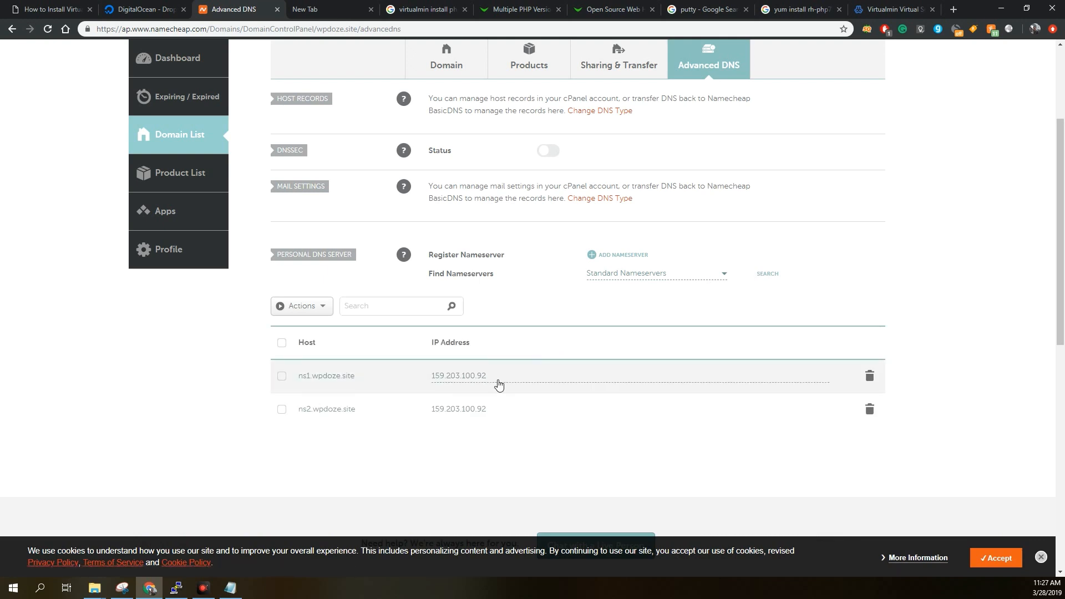
{"action": "scroll", "coordinate": [516, 382], "scroll_direction": "up", "scroll_amount": 1}
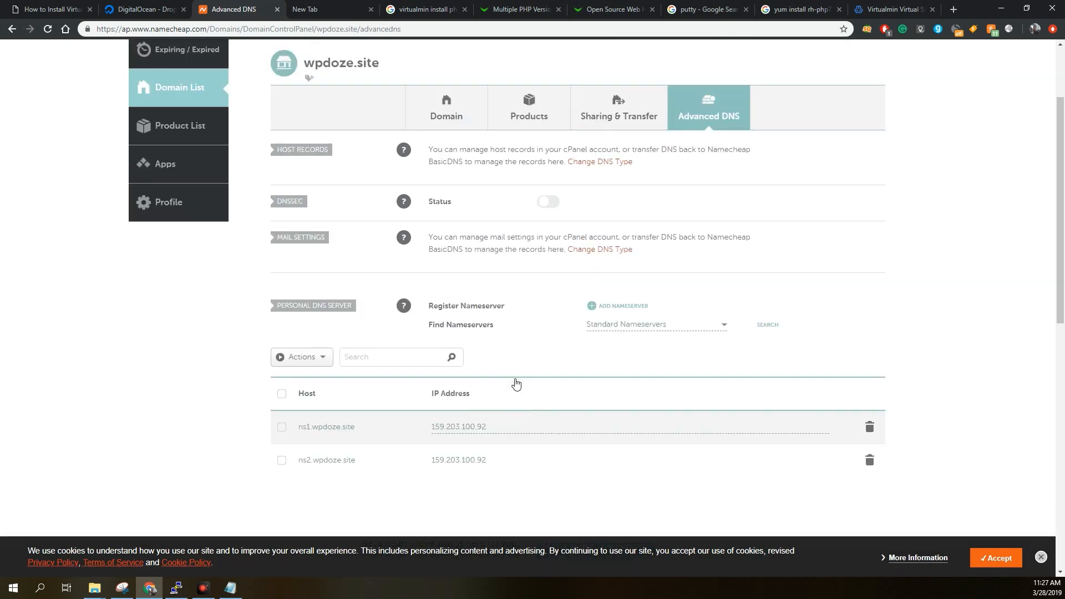
{"action": "scroll", "coordinate": [513, 369], "scroll_direction": "down", "scroll_amount": 2}
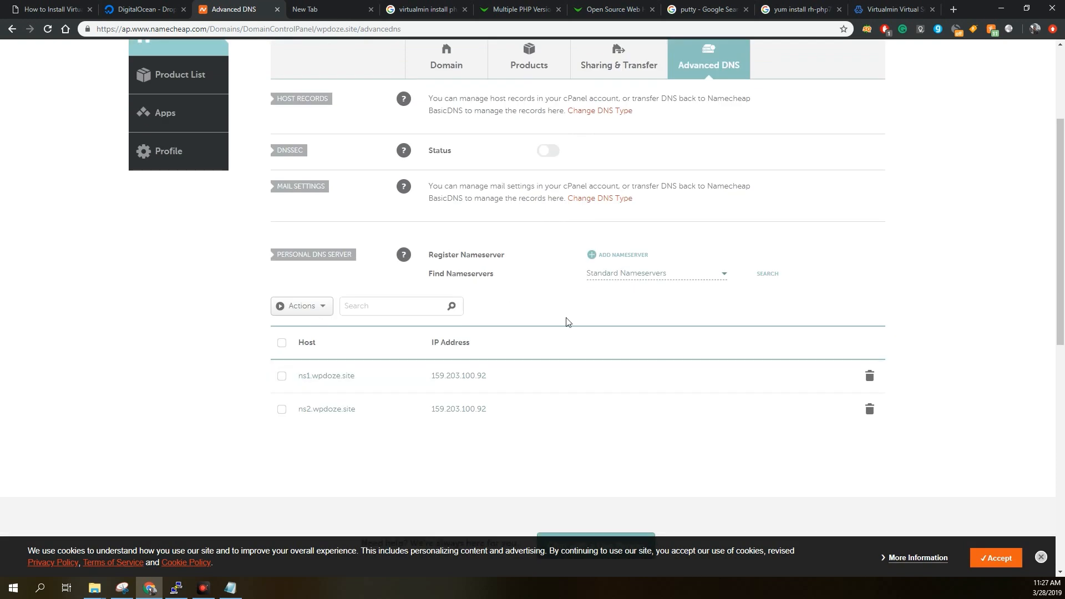
{"action": "scroll", "coordinate": [567, 322], "scroll_direction": "up", "scroll_amount": 1}
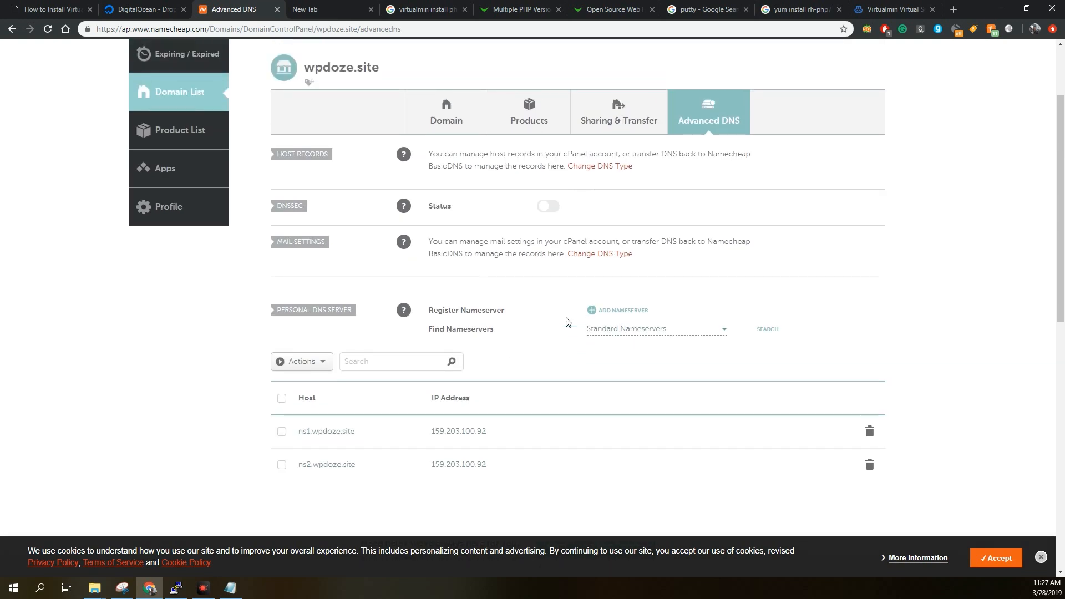
{"action": "scroll", "coordinate": [567, 321], "scroll_direction": "up", "scroll_amount": 1}
{"action": "scroll", "coordinate": [566, 319], "scroll_direction": "down", "scroll_amount": 1}
{"action": "left_click", "coordinate": [954, 11]}
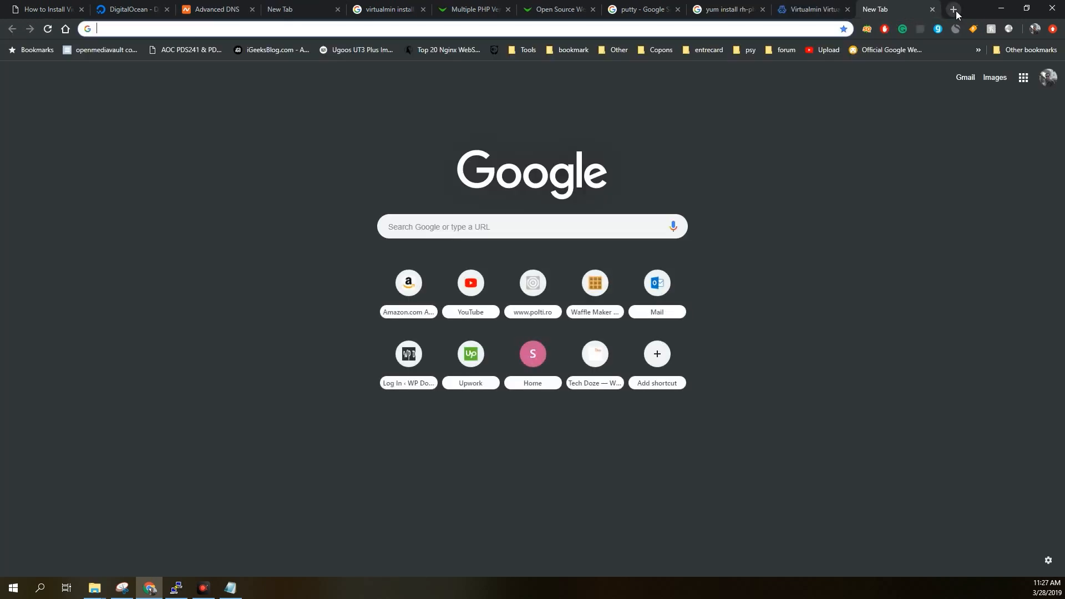
{"action": "type", "text": "nsq"}
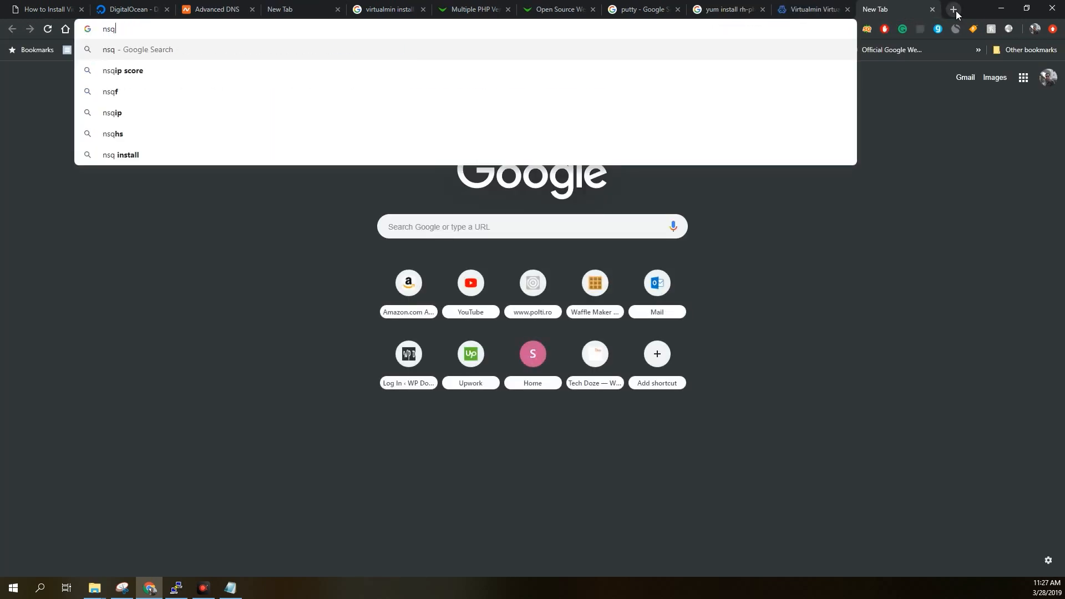
{"action": "key", "text": "BackSpace"}
{"action": "type", "text": "1.wp"}
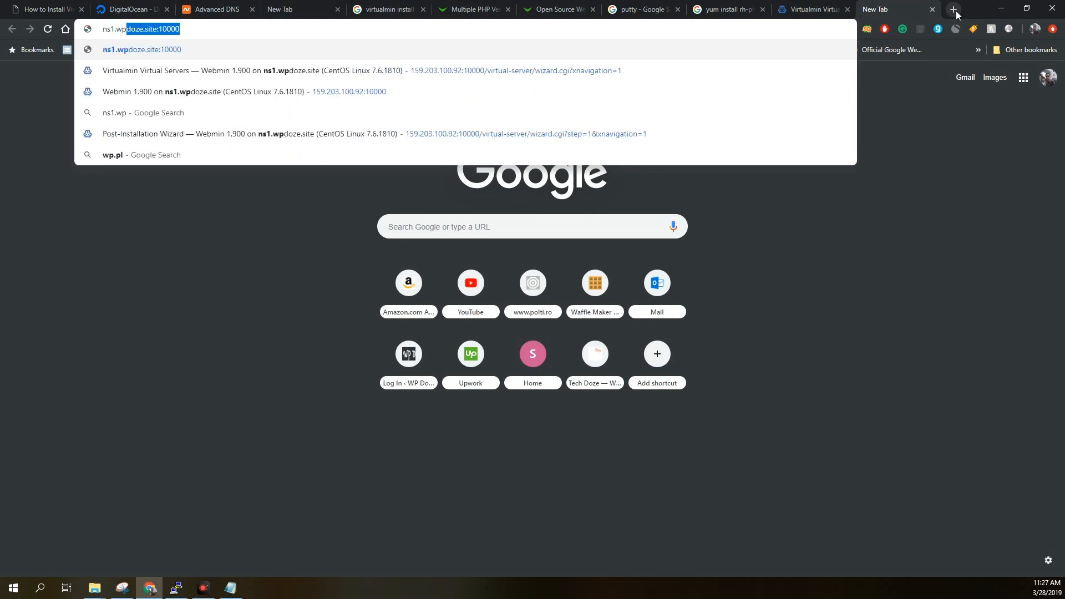
{"action": "type", "text": "doz"}
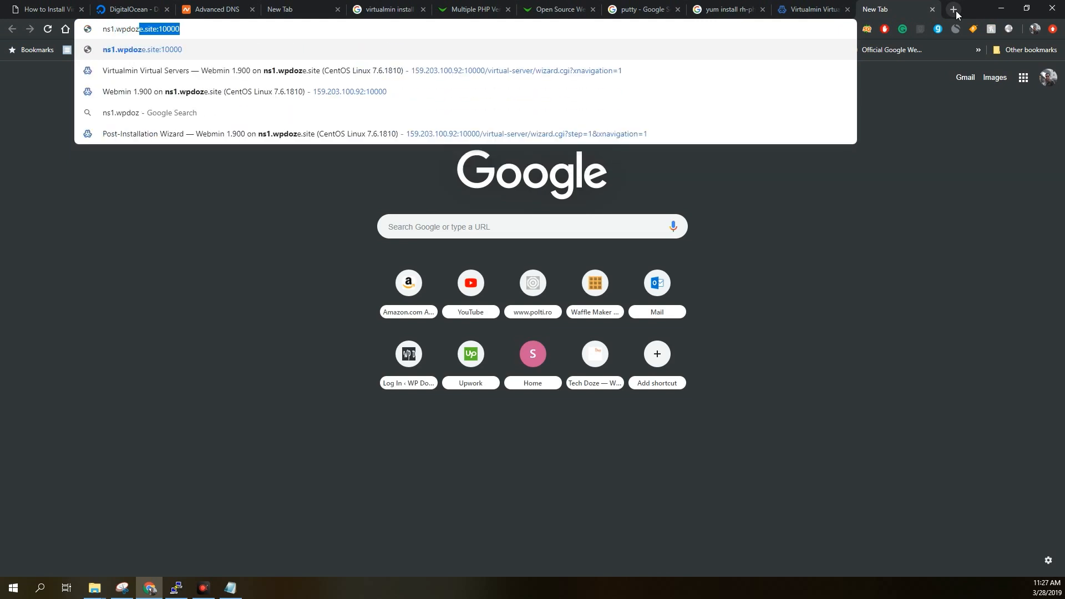
{"action": "type", "text": ".com"}
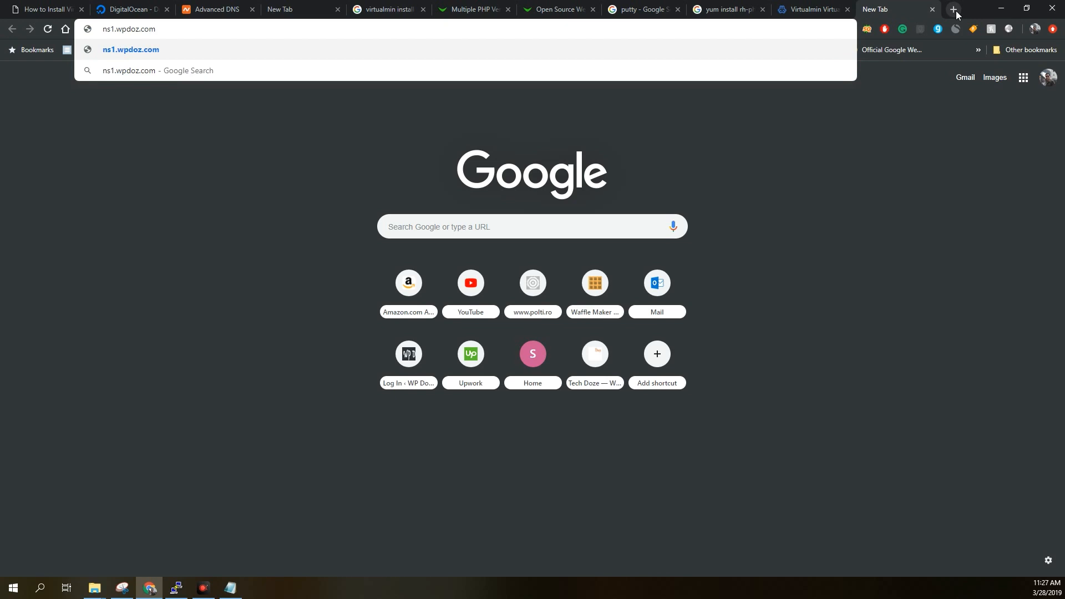
{"action": "key", "text": "BackSpace"}
{"action": "key", "text": "BackSpace"}
{"action": "key", "text": "BackSpace"}
{"action": "key", "text": "BackSpace"}
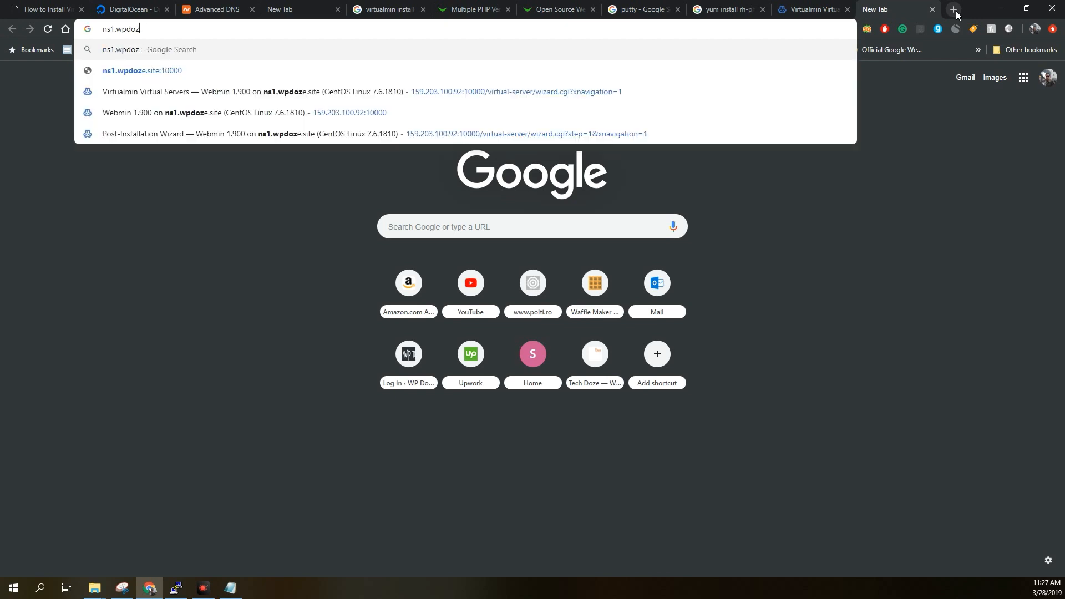
{"action": "type", "text": "e.s"}
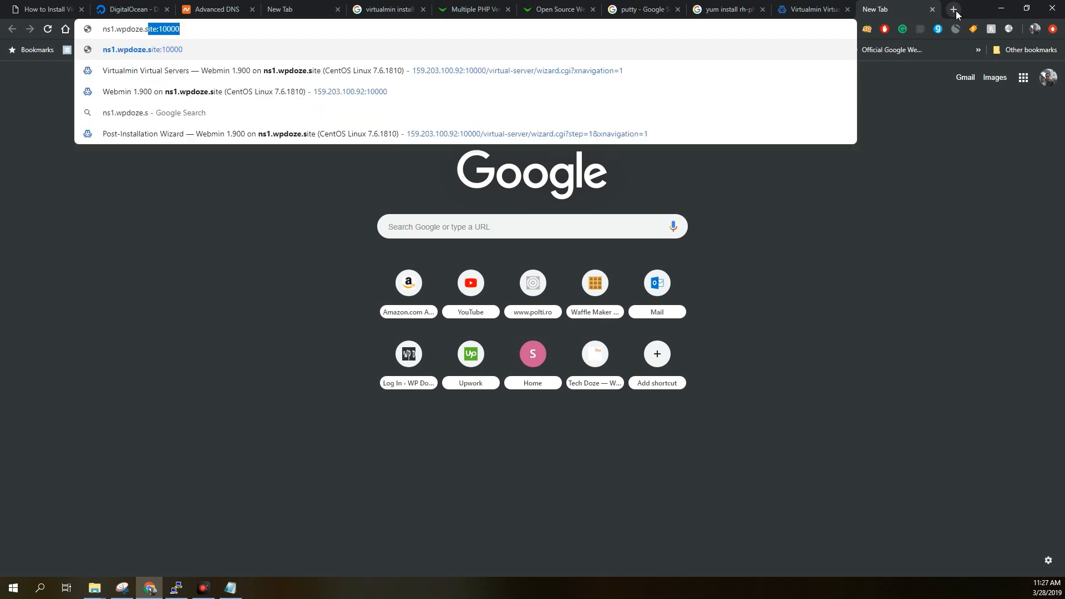
{"action": "type", "text": "ite:100"}
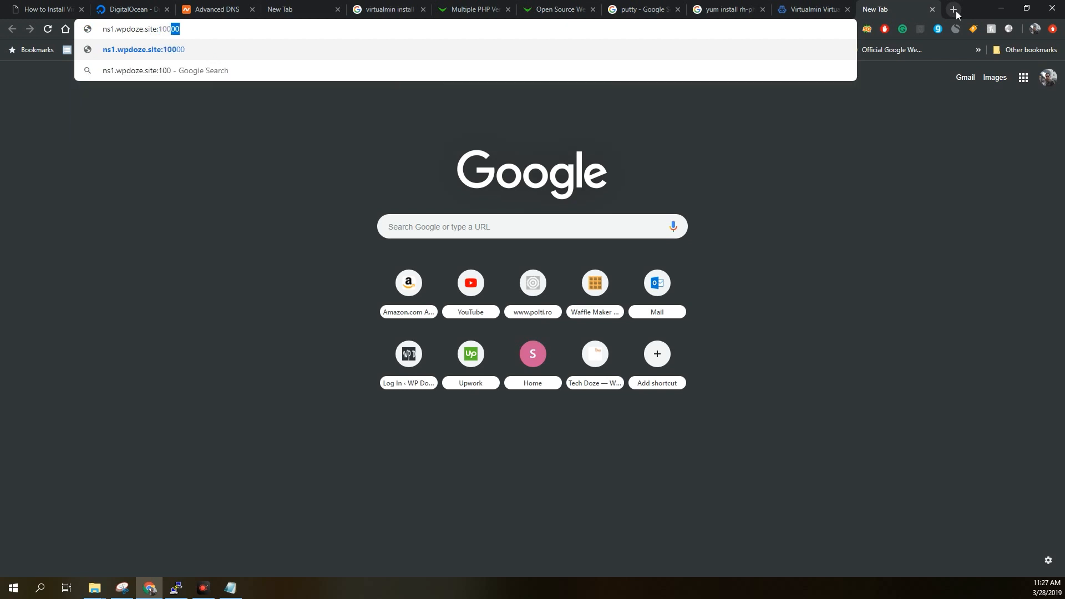
{"action": "type", "text": "00"}
{"action": "key", "text": "Home"}
{"action": "type", "text": "h"}
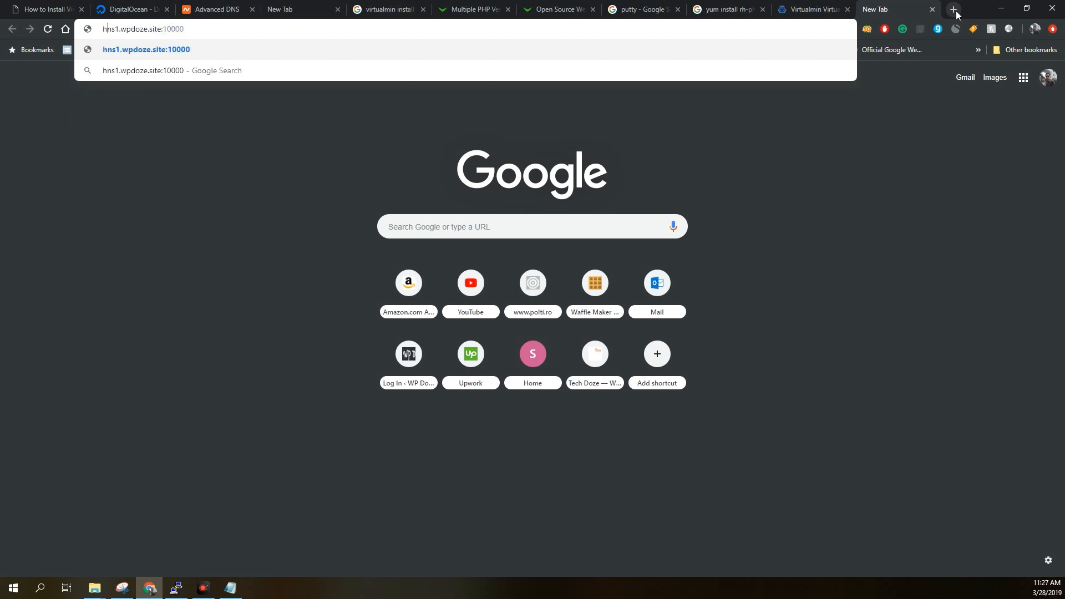
{"action": "type", "text": "ttps"}
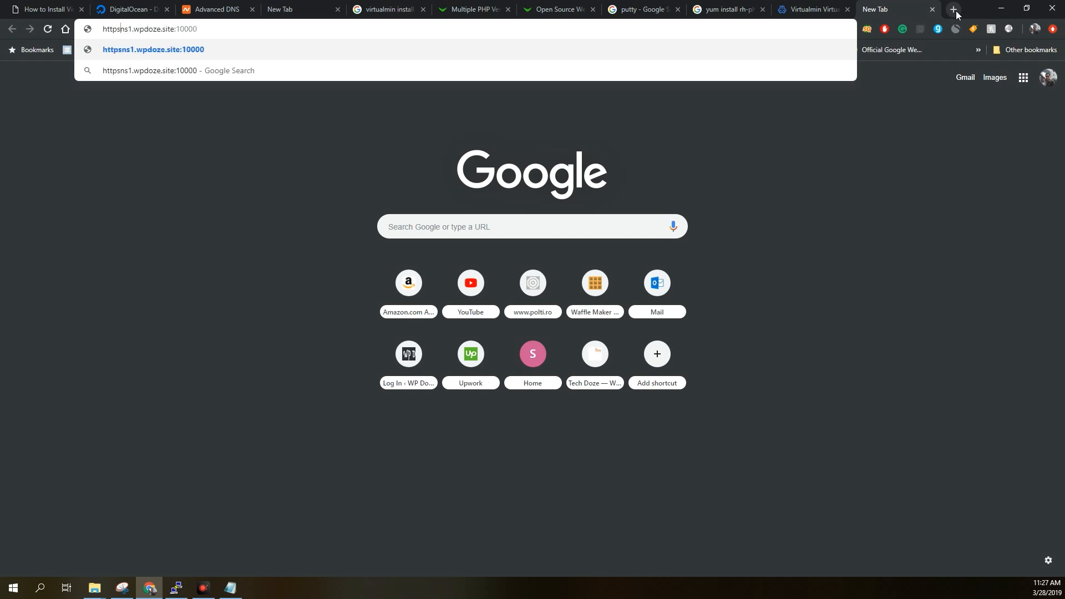
{"action": "type", "text": "://"}
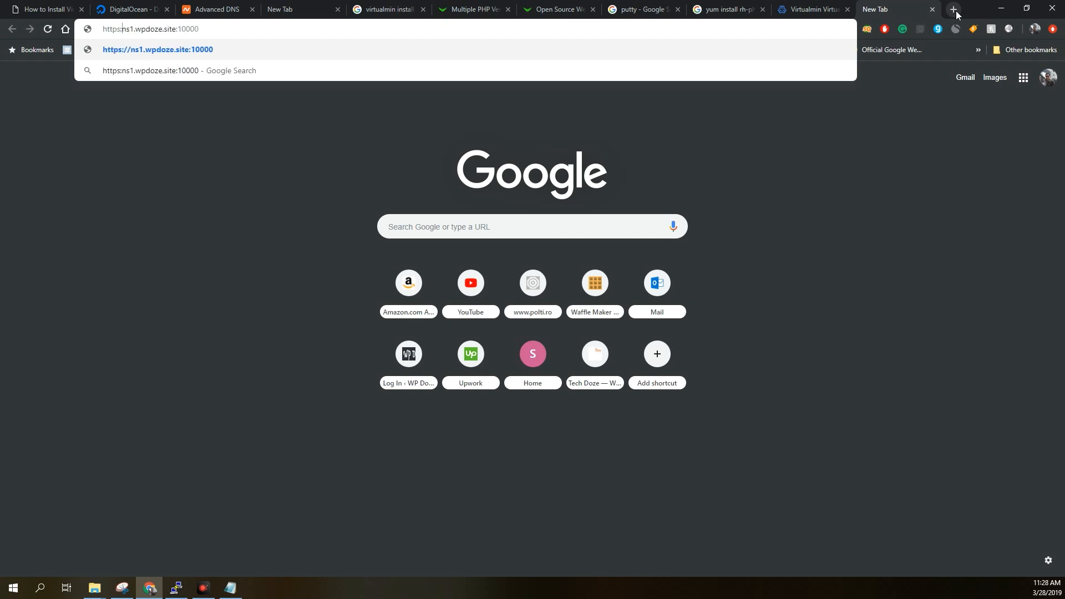
{"action": "key", "text": "Return"}
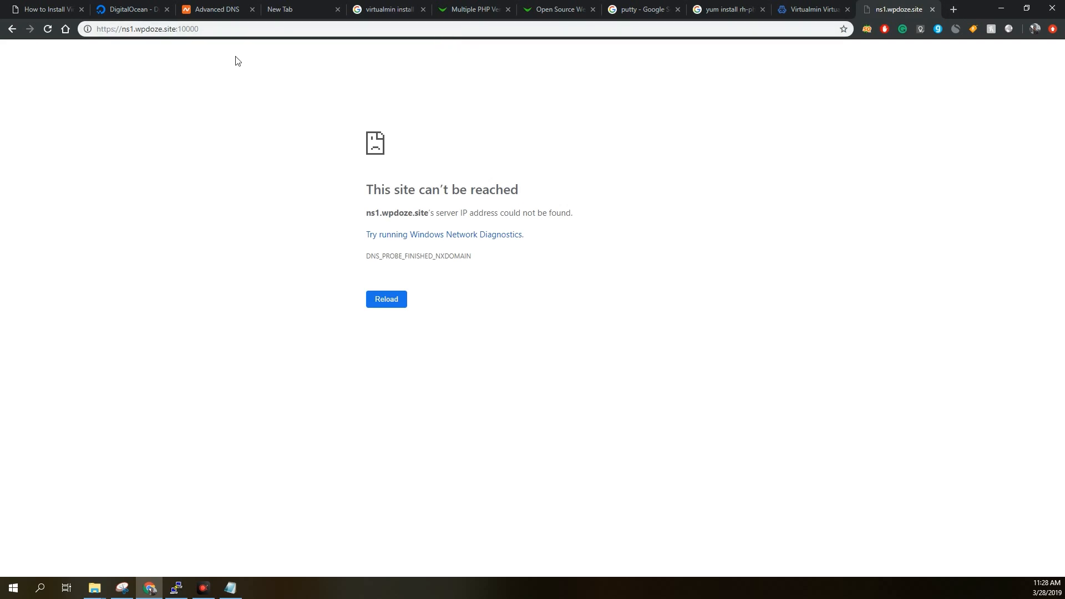
{"action": "left_click", "coordinate": [205, 32]}
{"action": "left_click", "coordinate": [206, 33]}
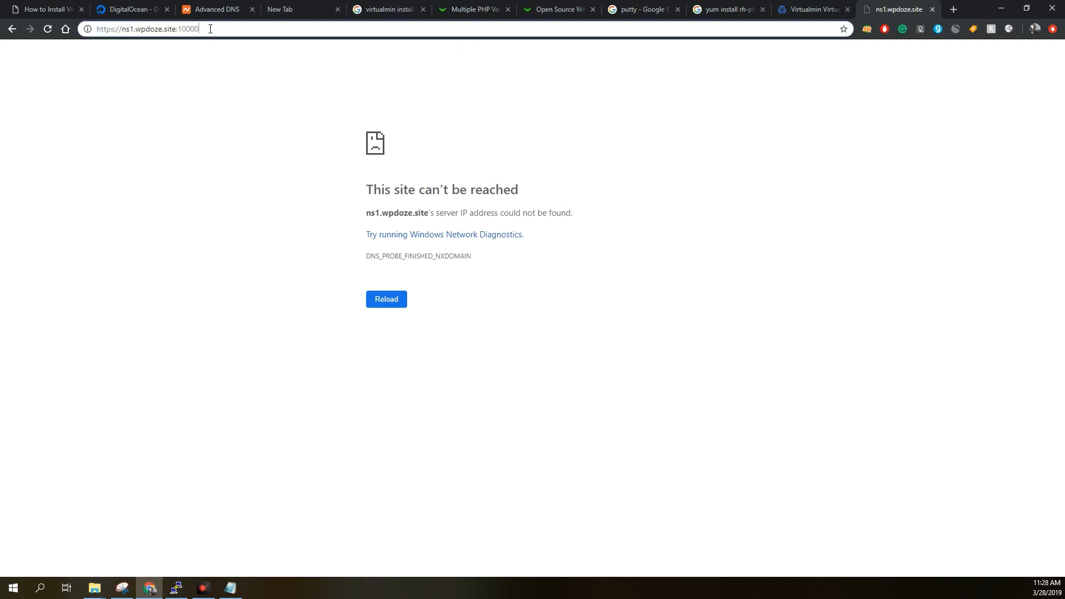
{"action": "left_click", "coordinate": [395, 304]}
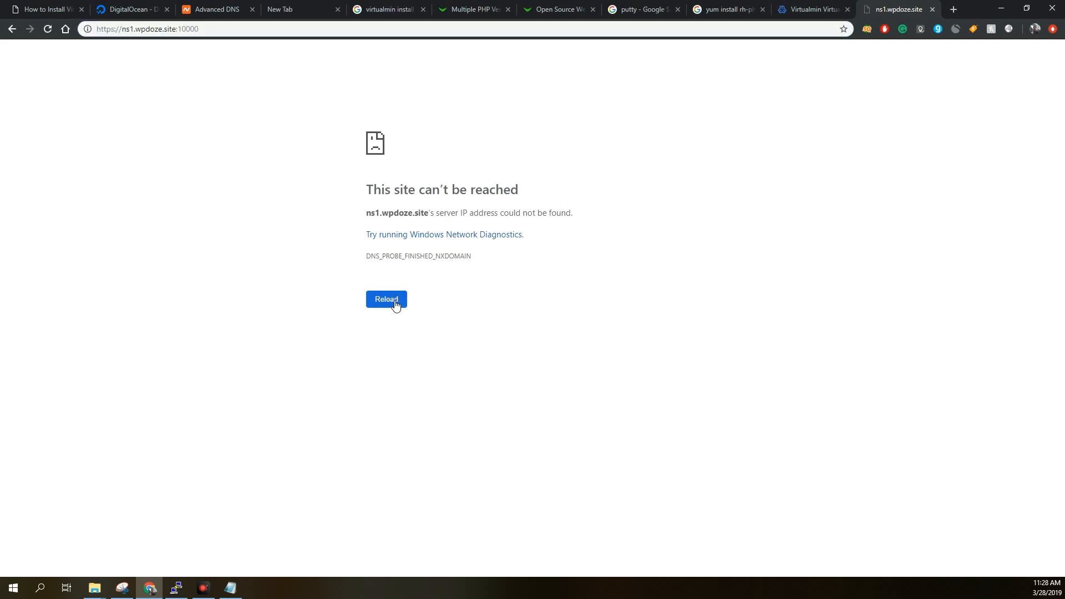
{"action": "left_click", "coordinate": [800, 10]}
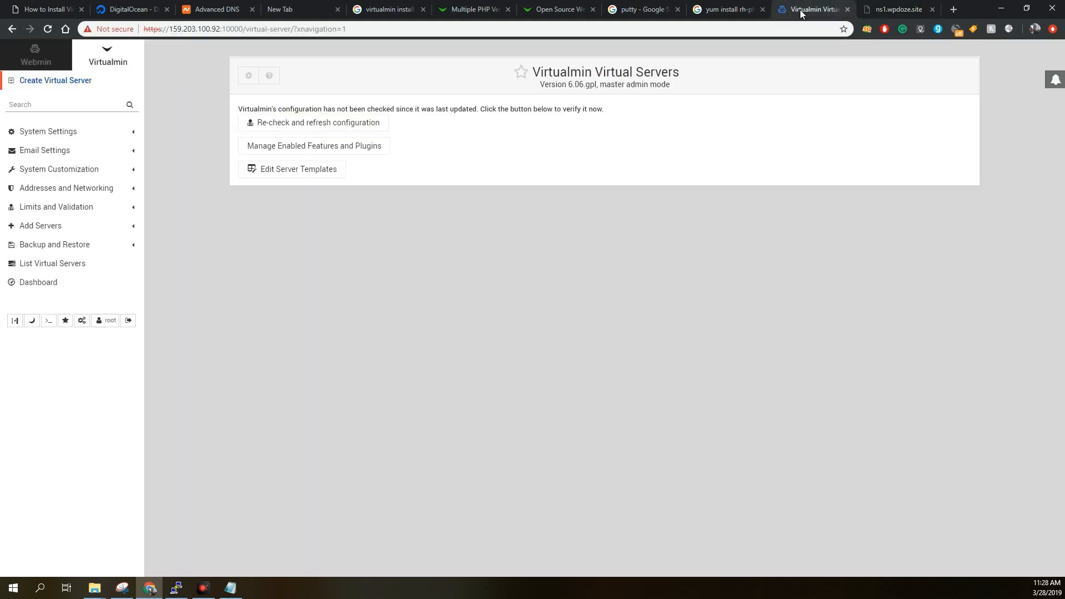
{"action": "left_click", "coordinate": [722, 11]}
{"action": "left_click", "coordinate": [654, 10]}
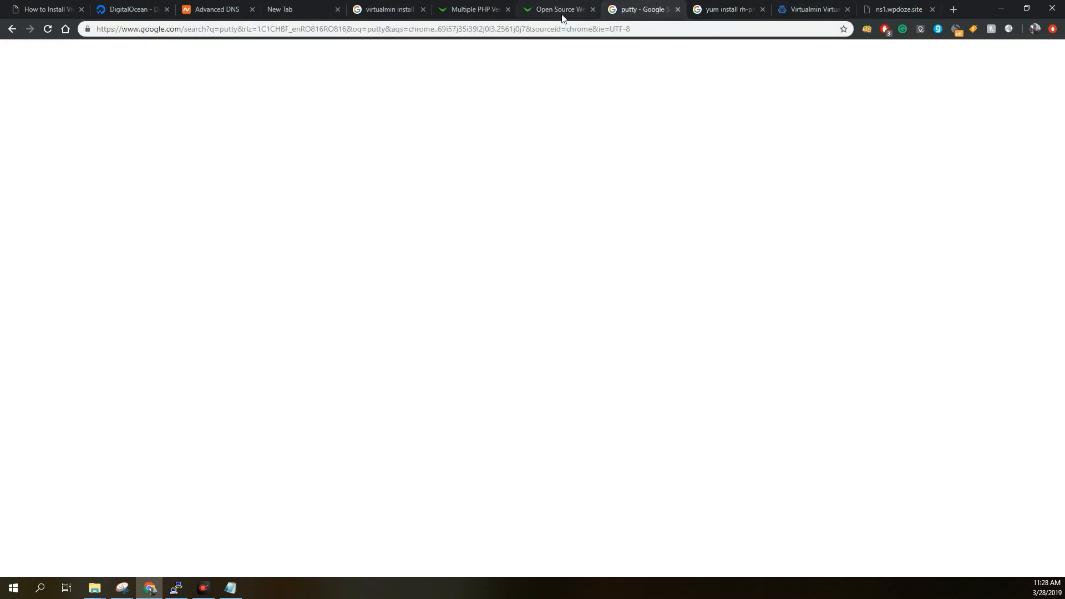
{"action": "left_click", "coordinate": [558, 10]}
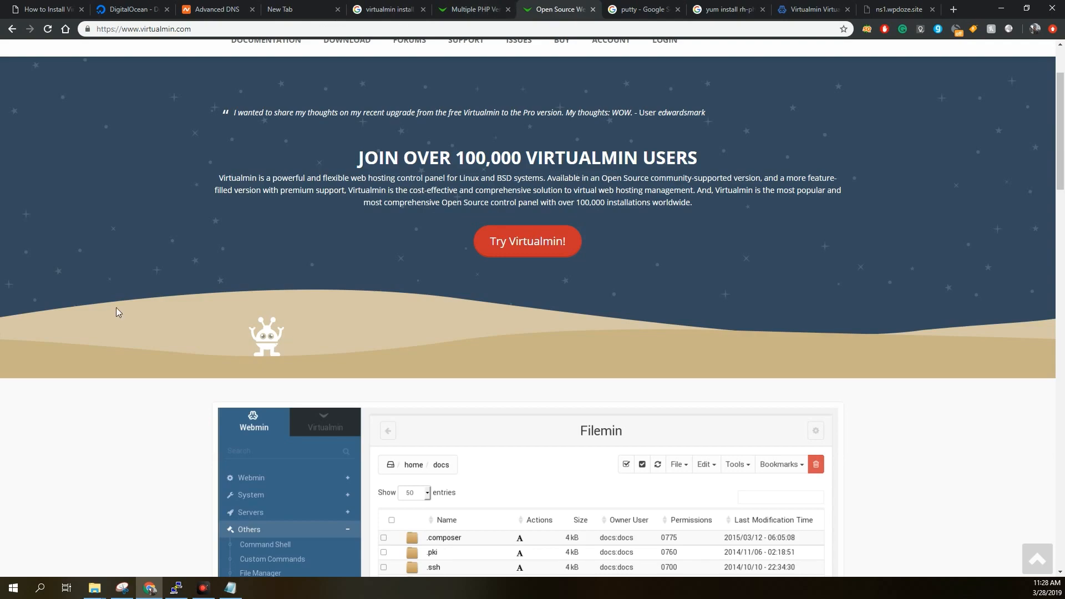
Switch to PuTTY, open another session to the server and log in as root with the account password.
{"action": "left_click", "coordinate": [177, 588]}
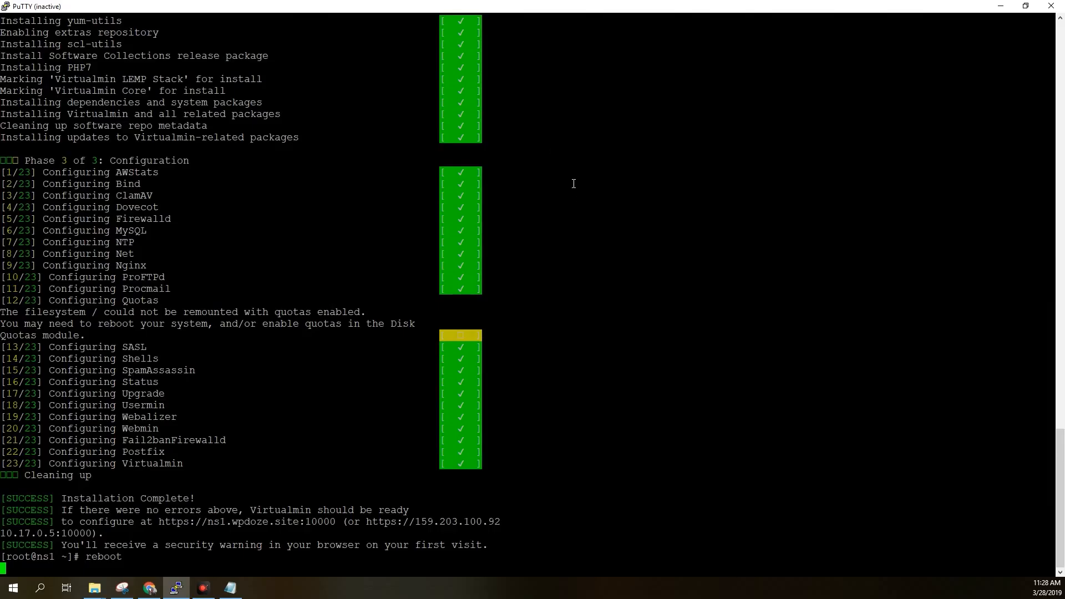
{"action": "right_click", "coordinate": [454, 5]}
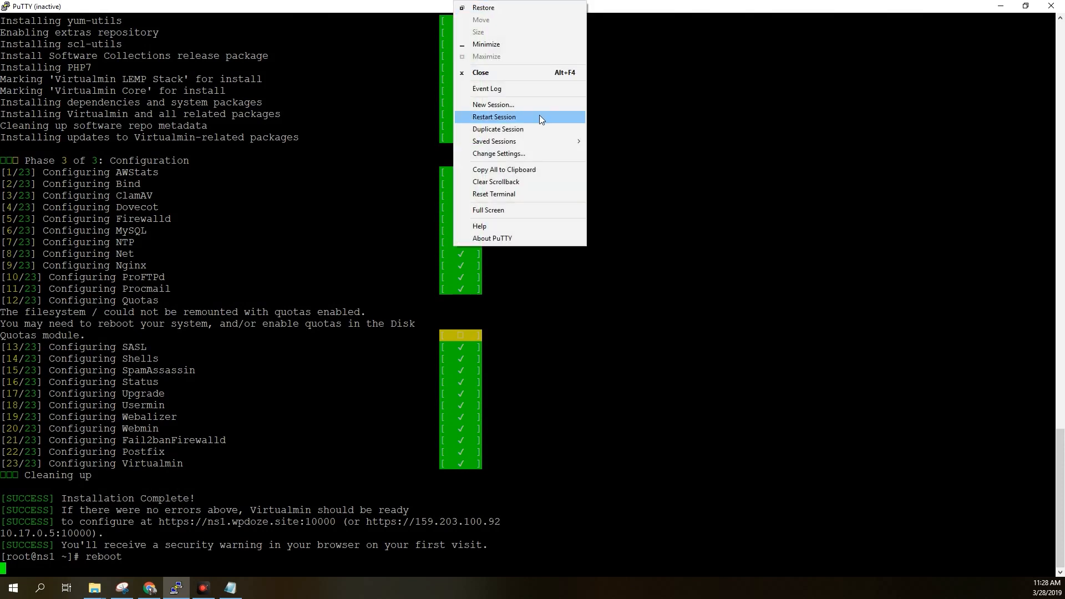
{"action": "left_click", "coordinate": [531, 129]}
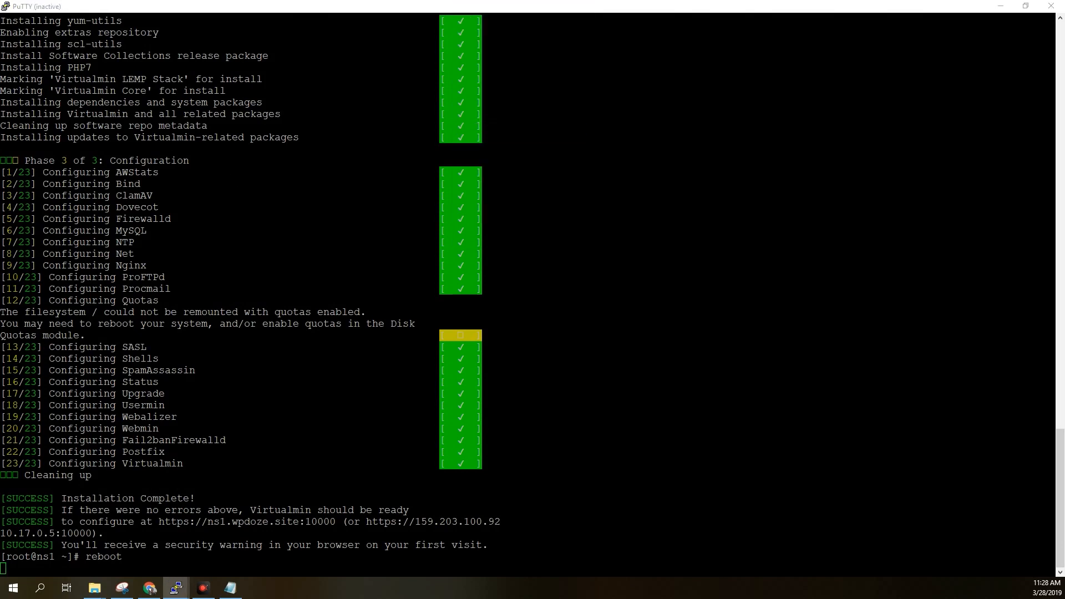
{"action": "double_click", "coordinate": [491, 81]}
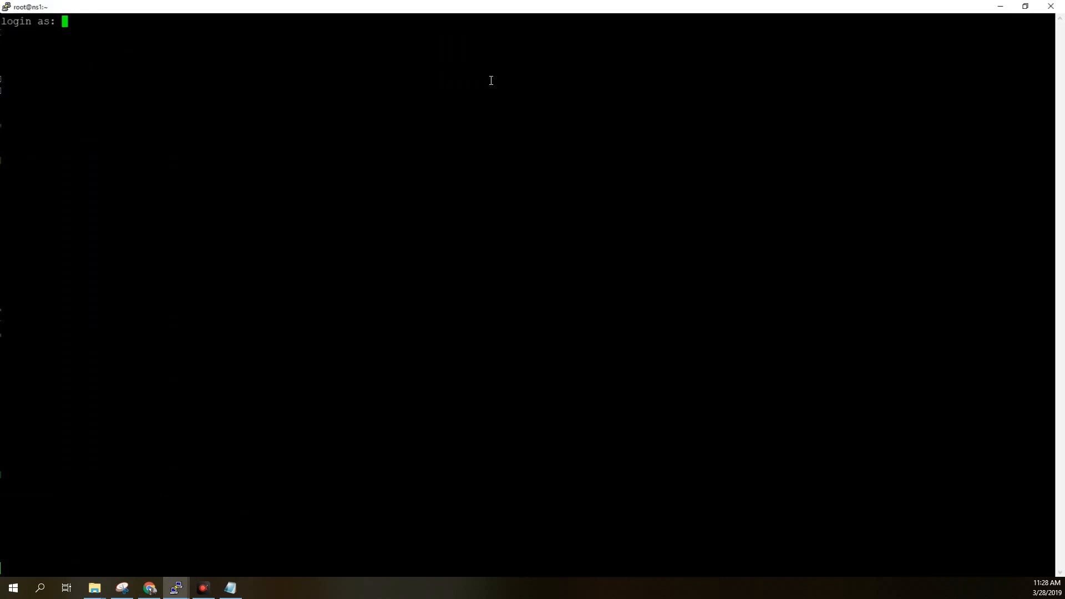
{"action": "type", "text": "root"}
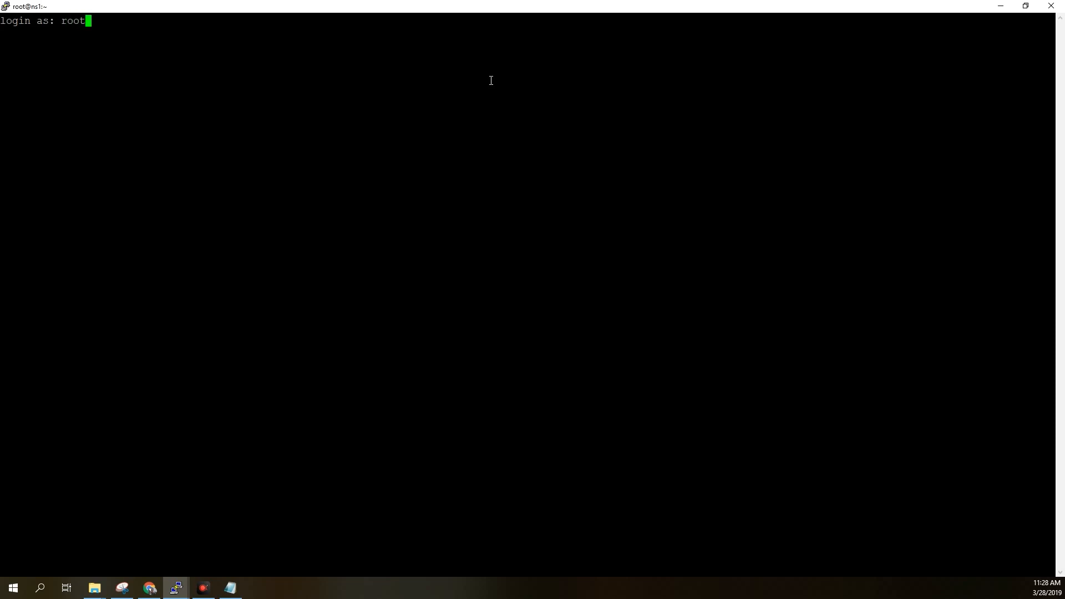
{"action": "key", "text": "Return"}
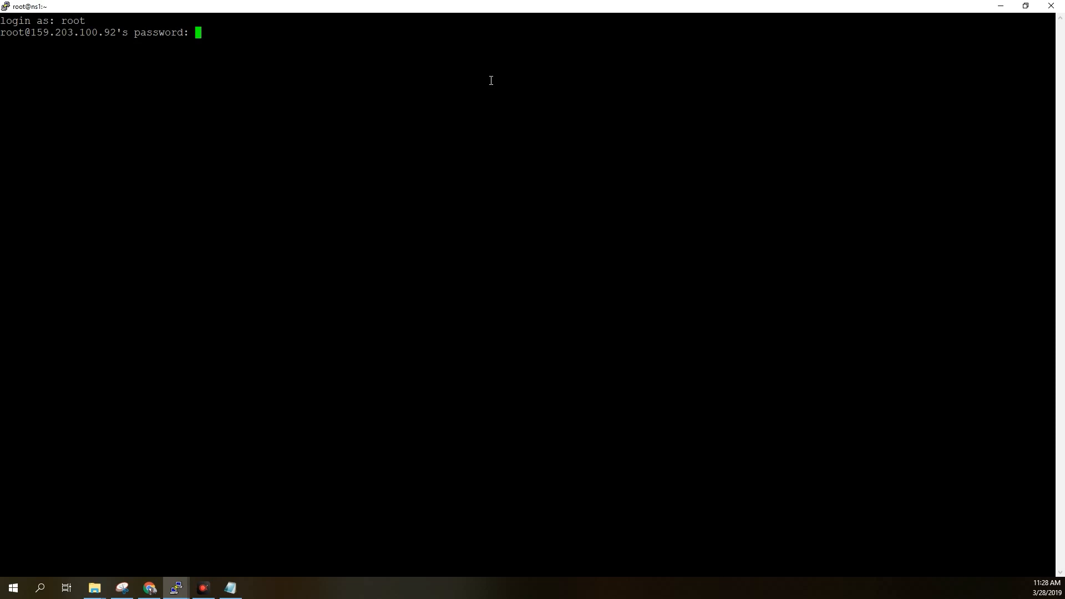
{"action": "key", "text": "Return"}
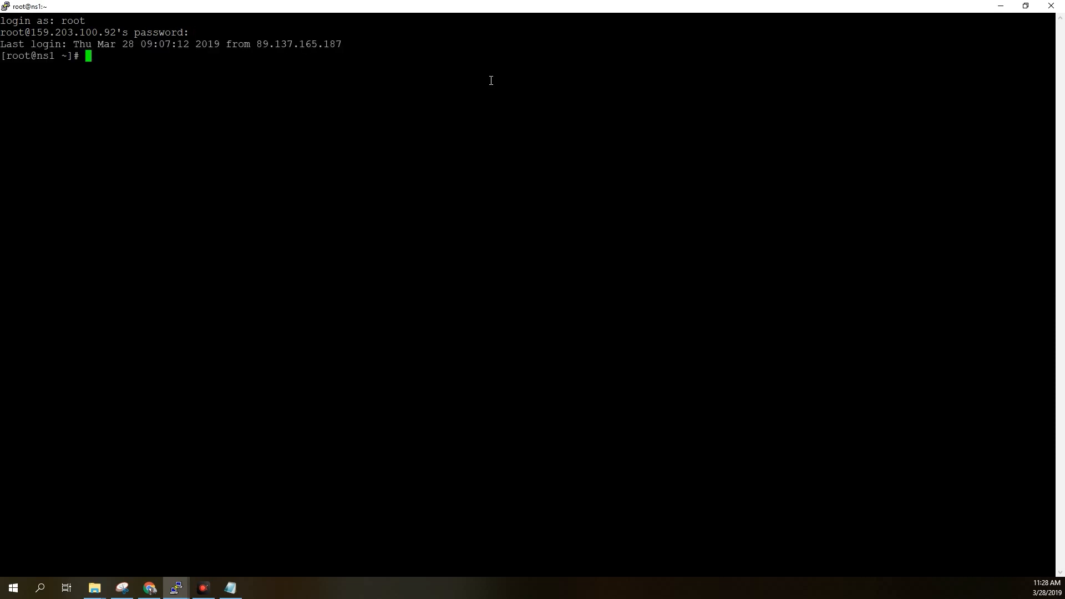
Run top to examine the server's uptime, CPU load and memory usage, and quit the process monitor.
{"action": "key", "text": "Return"}
{"action": "key", "text": "Return"}
{"action": "key", "text": "Return"}
{"action": "key", "text": "Return"}
{"action": "key", "text": "Return"}
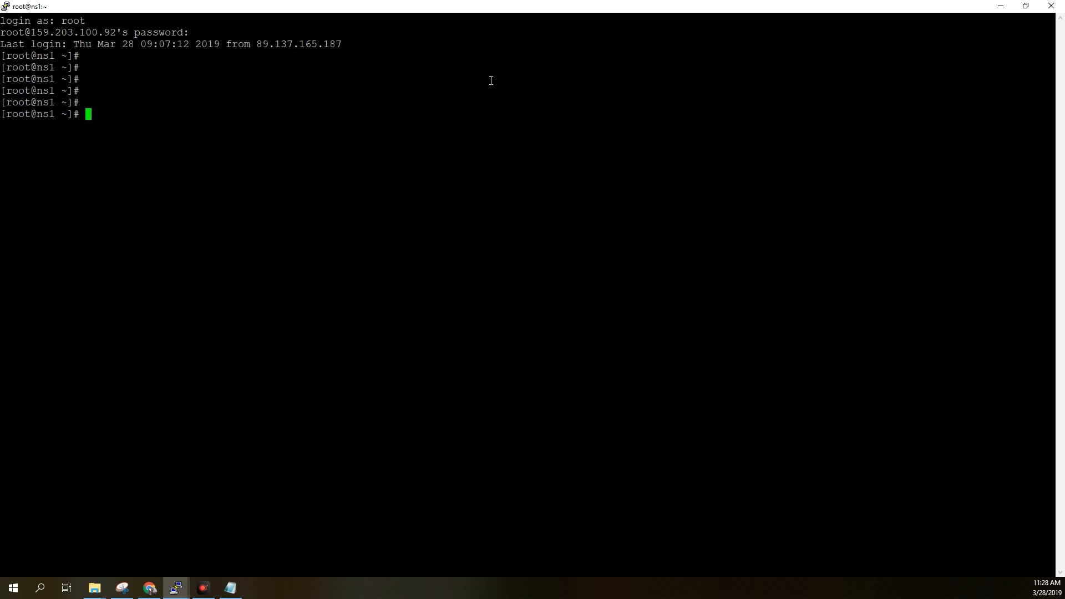
{"action": "type", "text": "top"}
{"action": "key", "text": "Return"}
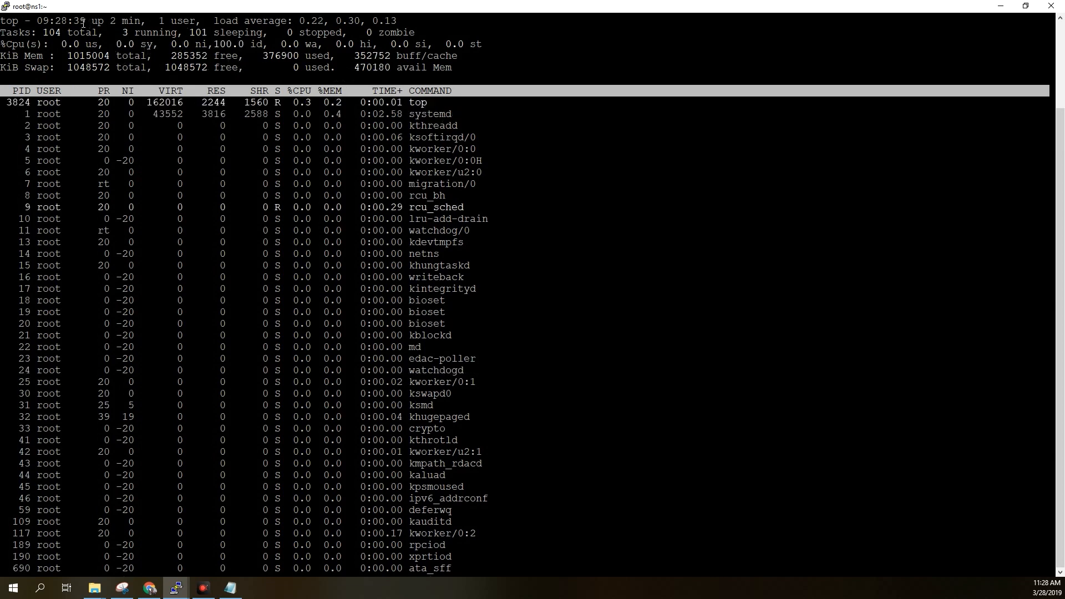
{"action": "mouse_move", "coordinate": [87, 23]}
{"action": "left_mouse_down"}
{"action": "mouse_move", "coordinate": [242, 22]}
{"action": "mouse_move", "coordinate": [87, 8]}
{"action": "left_mouse_up"}
{"action": "left_click", "coordinate": [105, 148]}
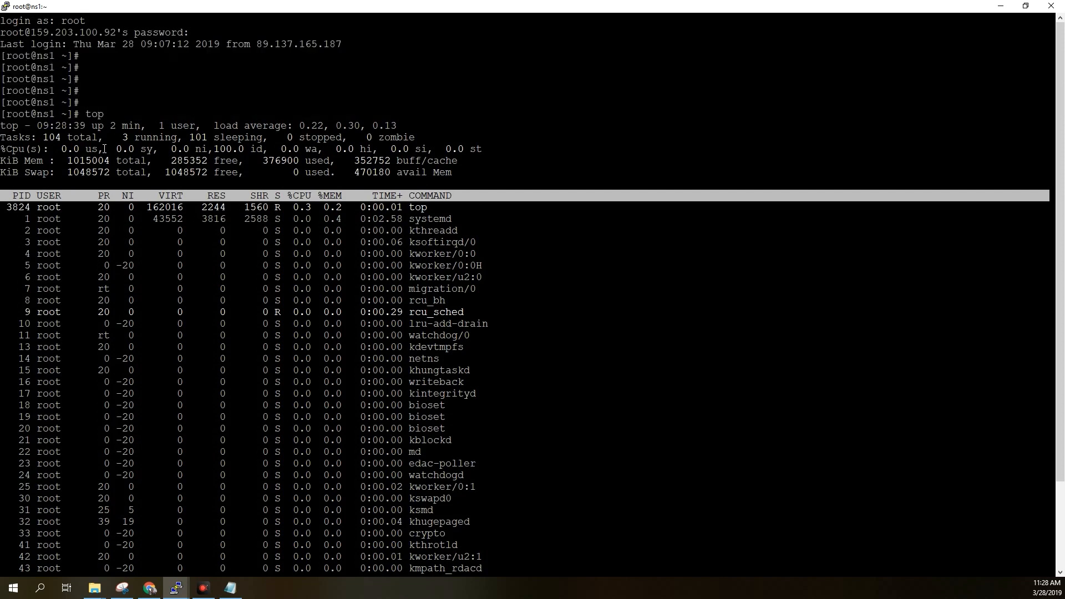
{"action": "left_click_drag", "start_coordinate": [40, 138], "coordinate": [49, 138]}
{"action": "left_click_drag", "start_coordinate": [55, 56], "coordinate": [49, 45]}
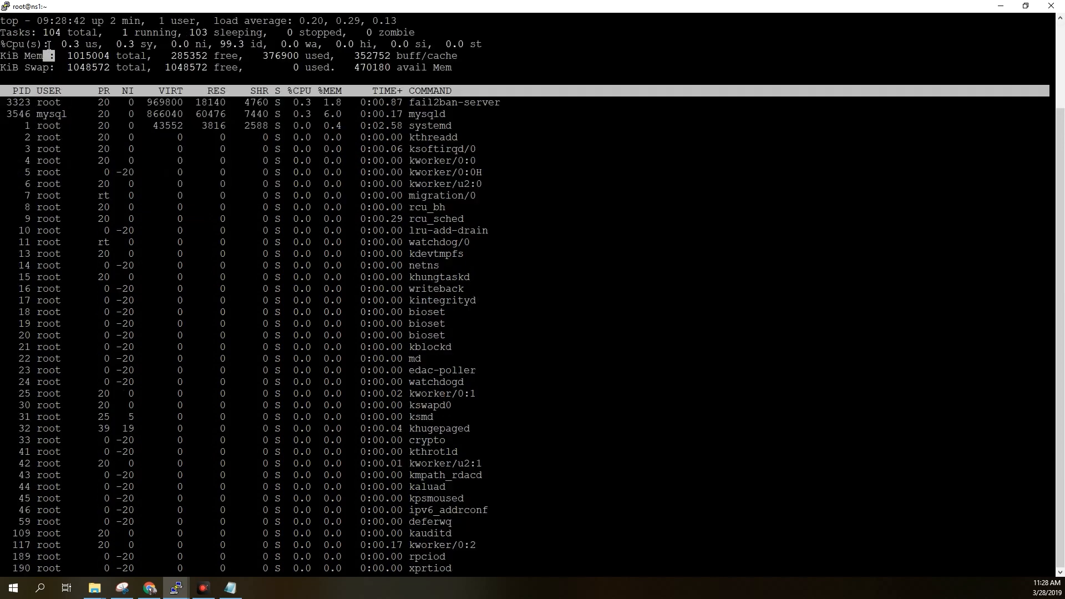
{"action": "left_click_drag", "start_coordinate": [159, 55], "coordinate": [293, 56]}
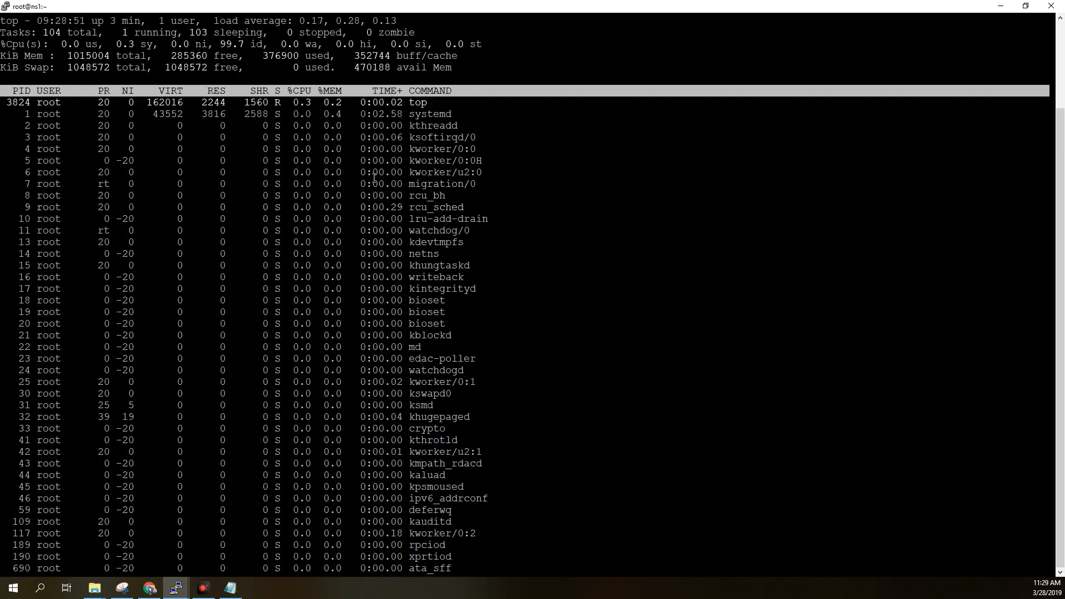
{"action": "key", "text": "q"}
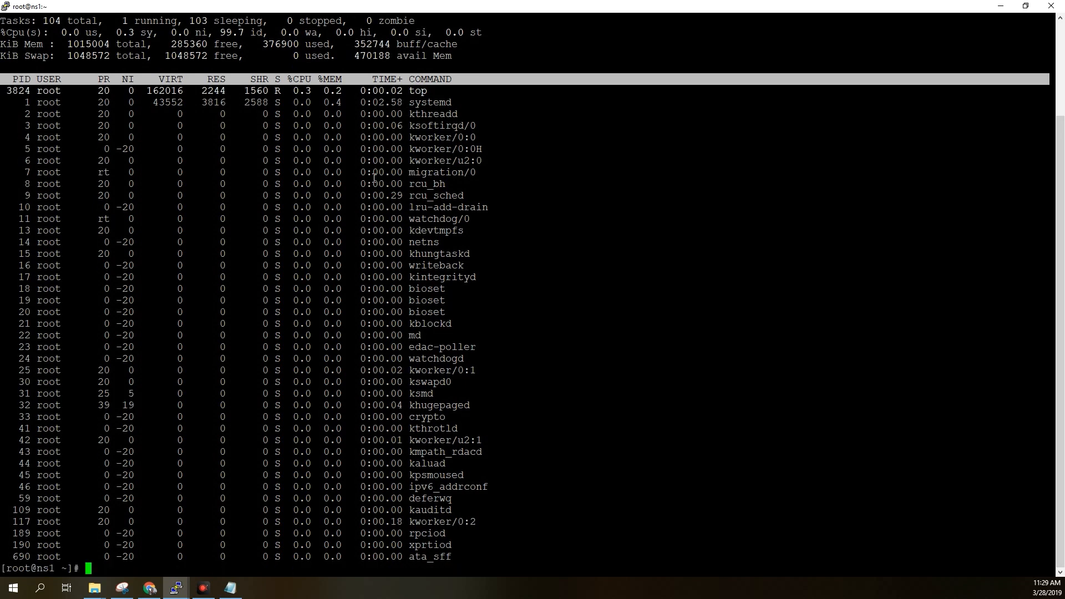
Check the installed PHP version with php -v and examine the version line.
{"action": "type", "text": "php -v"}
{"action": "key", "text": "Return"}
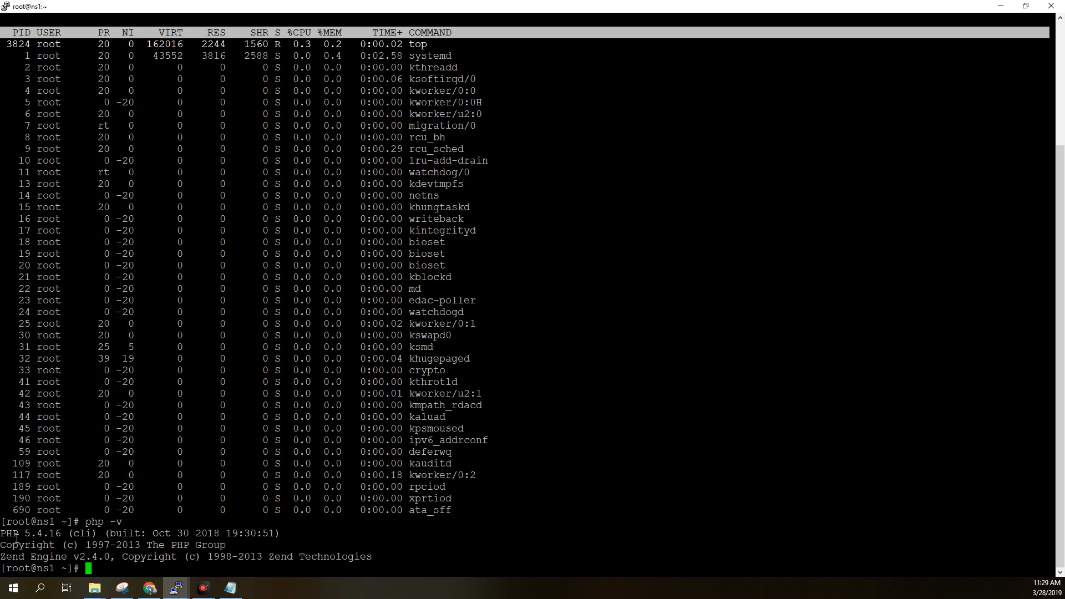
{"action": "left_click_drag", "start_coordinate": [16, 537], "coordinate": [296, 541]}
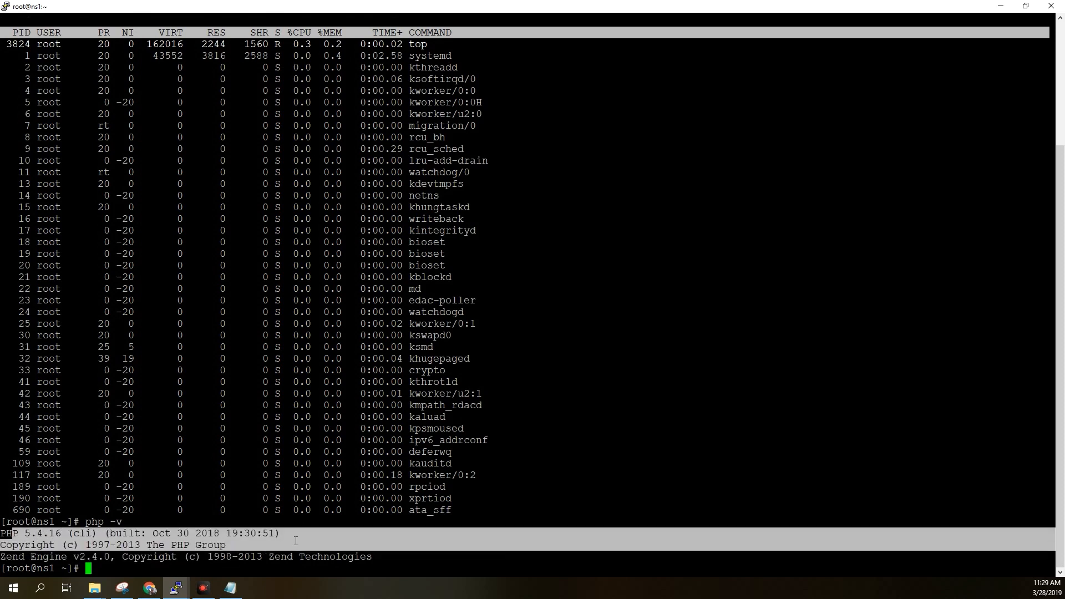
{"action": "left_click", "coordinate": [244, 535]}
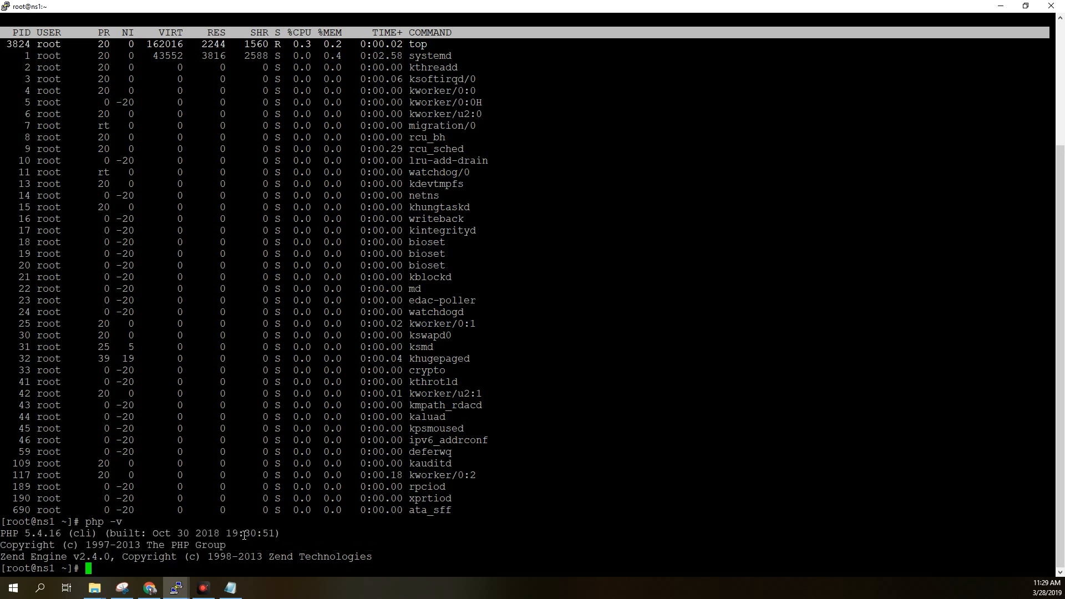
Try to check the PHP 7 version by running php7 -v.
{"action": "key", "text": "Up"}
{"action": "key", "text": "Left"}
{"action": "key", "text": "Left"}
{"action": "key", "text": "Left"}
{"action": "type", "text": "7."}
{"action": "key", "text": "BackSpace"}
{"action": "key", "text": "Return"}
Replace the recalled command with nginx -v to check the installed NGINX version.
{"action": "key", "text": "Up"}
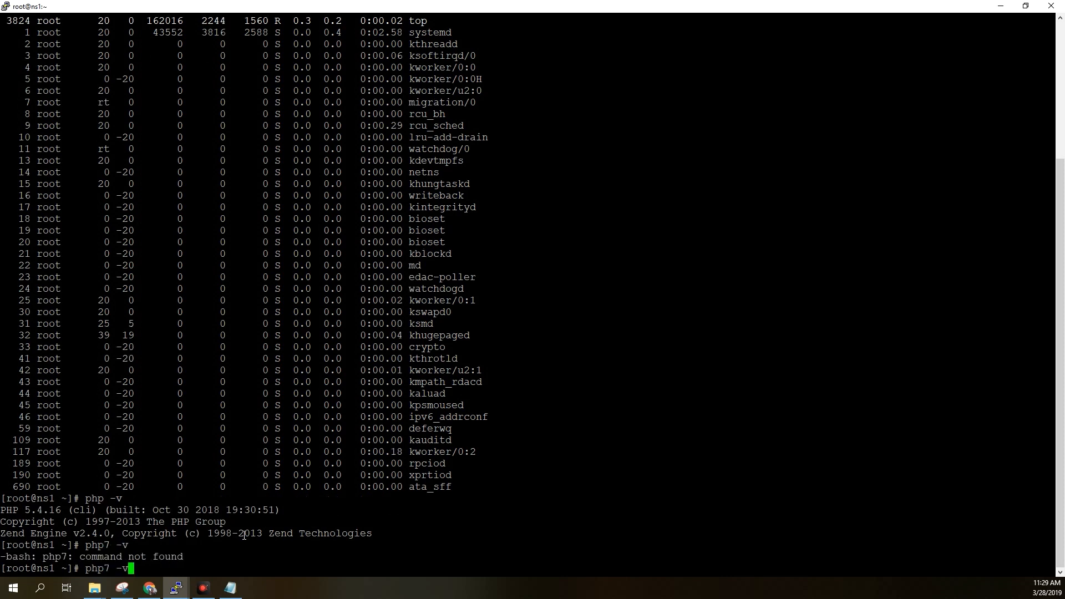
{"action": "key", "text": "BackSpace"}
{"action": "key", "text": "BackSpace"}
{"action": "key", "text": "BackSpace"}
{"action": "key", "text": "BackSpace"}
{"action": "key", "text": "BackSpace"}
{"action": "key", "text": "BackSpace"}
{"action": "key", "text": "BackSpace"}
{"action": "type", "text": "nginx -v"}
{"action": "key", "text": "Return"}
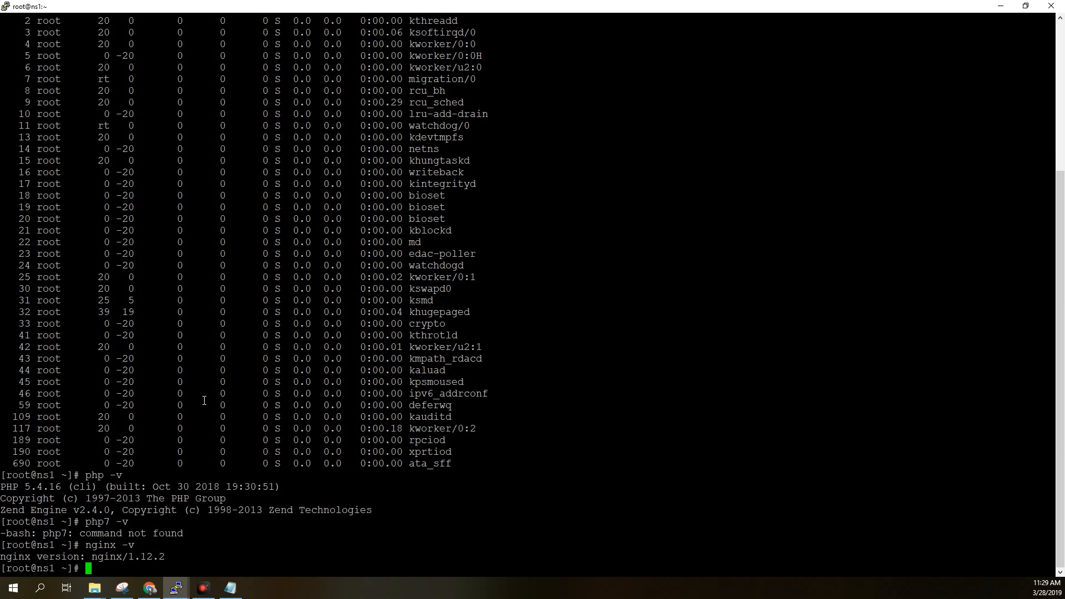
{"action": "scroll", "coordinate": [403, 416], "scroll_direction": "up", "scroll_amount": 6}
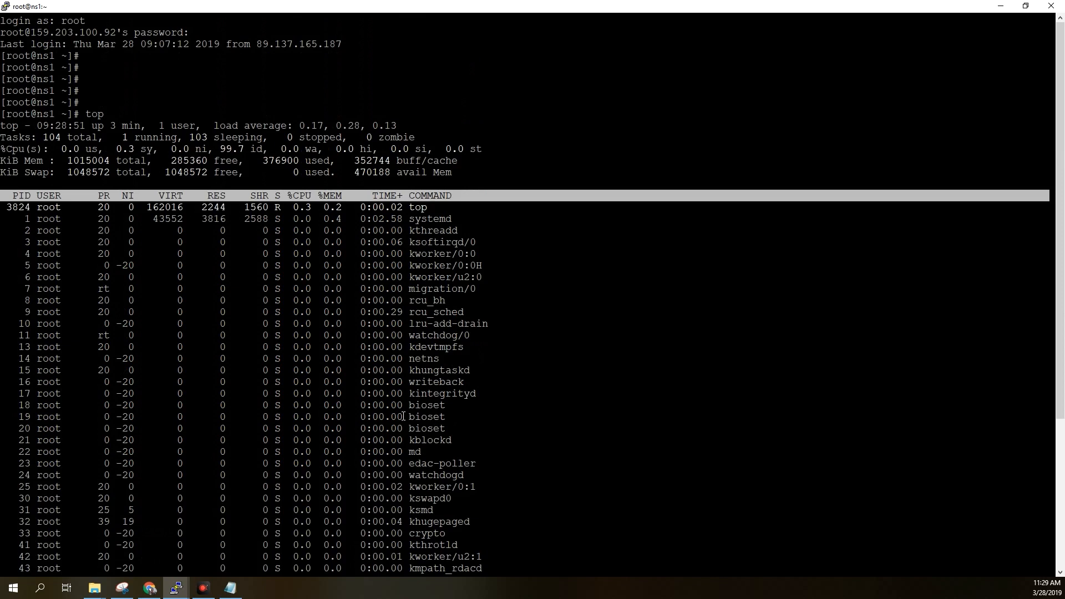
{"action": "scroll", "coordinate": [403, 416], "scroll_direction": "down", "scroll_amount": 6}
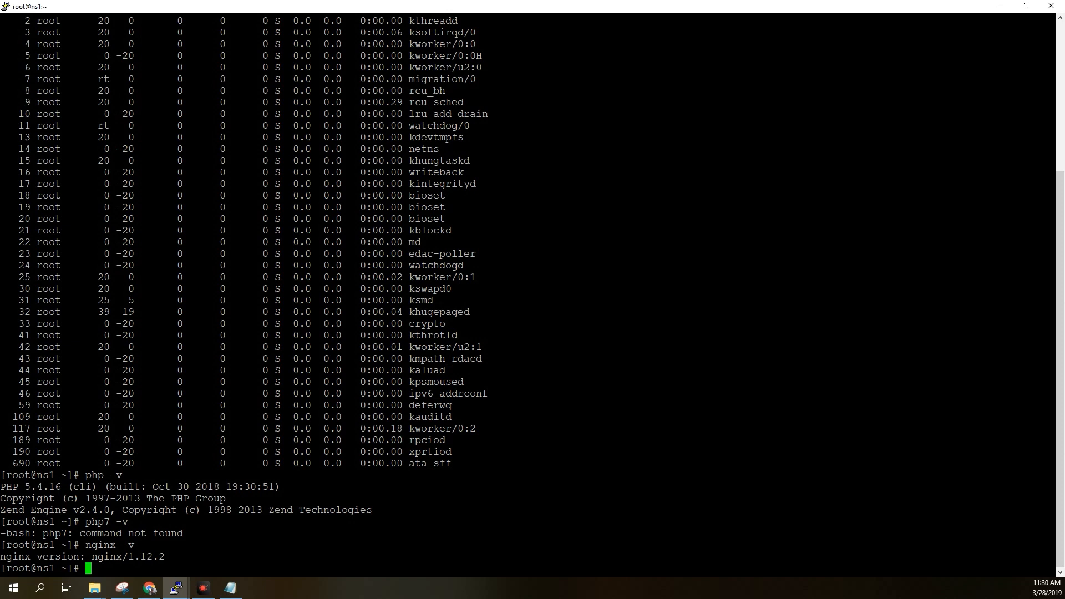
{"action": "key", "text": "F9"}
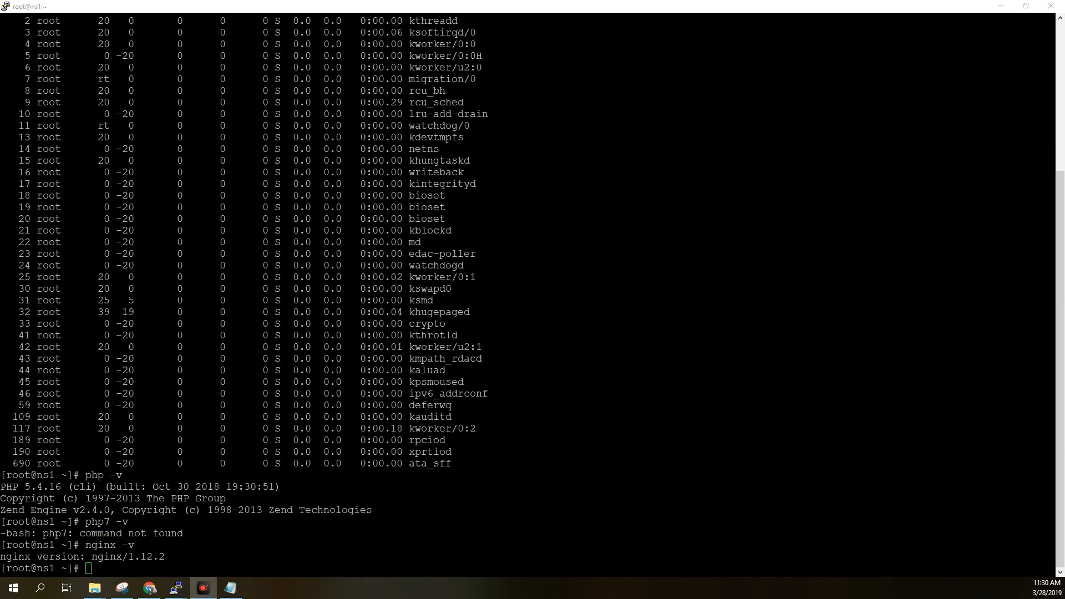